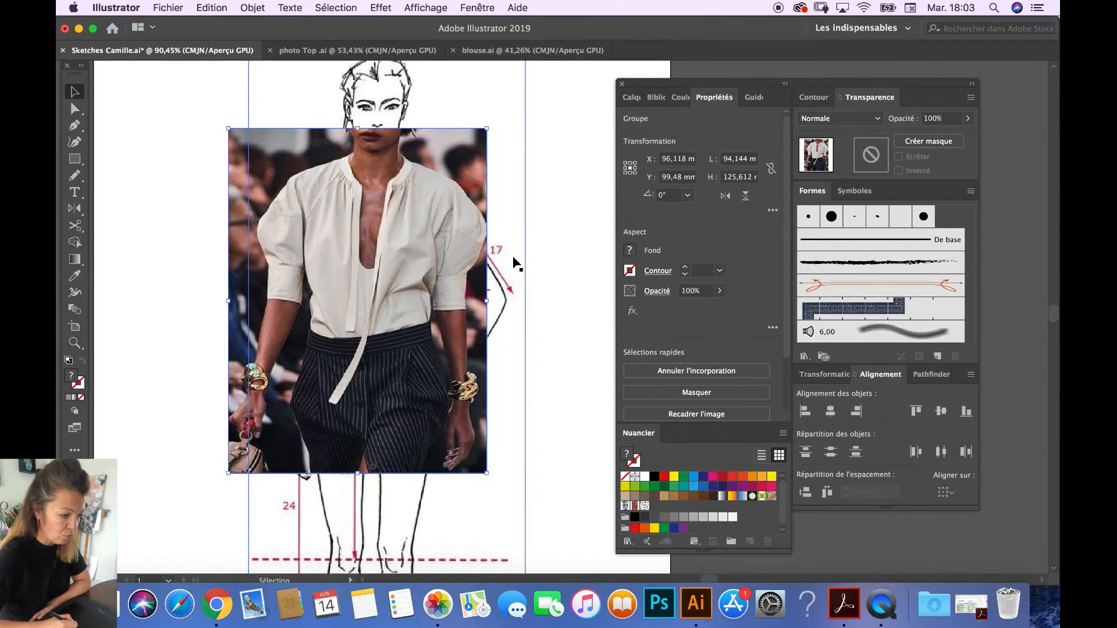
Enlarge the blouse photo to about 99.6 × 132.9 mm and place it beside the torso of the body sketch.
{"action": "left_click_drag", "start_coordinate": [486, 473], "coordinate": [536, 514]}
{"action": "mouse_move", "coordinate": [418, 369]}
{"action": "left_mouse_down"}
{"action": "mouse_move", "coordinate": [525, 371]}
{"action": "mouse_move", "coordinate": [431, 372]}
{"action": "left_mouse_up"}
{"action": "left_click_drag", "start_coordinate": [525, 123], "coordinate": [513, 140]}
{"action": "left_click_drag", "start_coordinate": [451, 218], "coordinate": [544, 233]}
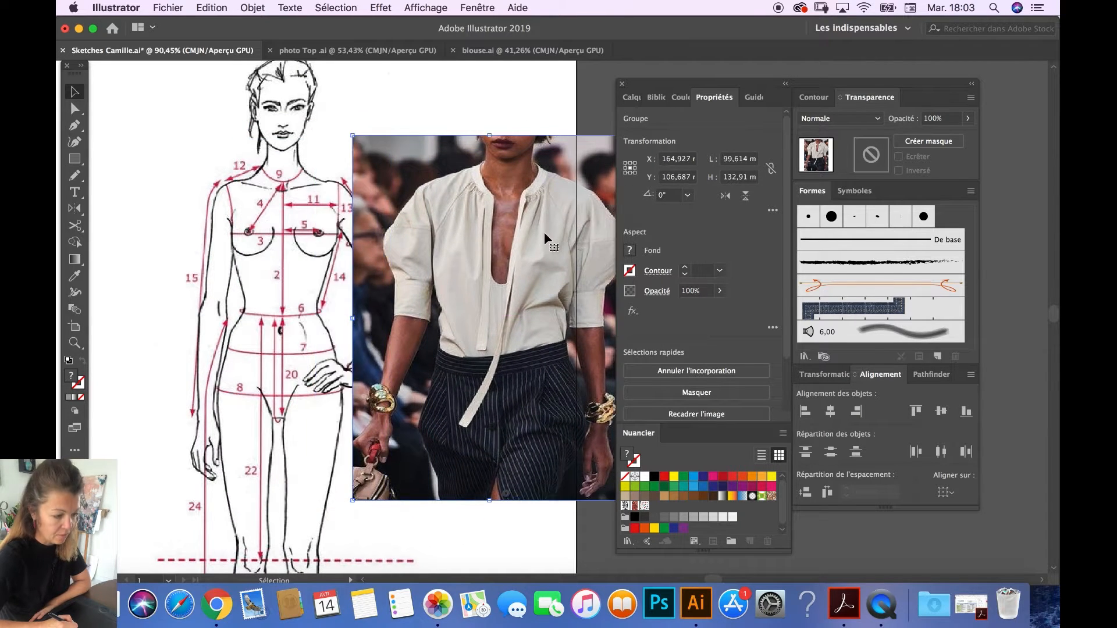
{"action": "mouse_move", "coordinate": [490, 196]}
{"action": "left_mouse_down"}
{"action": "mouse_move", "coordinate": [564, 216]}
{"action": "mouse_move", "coordinate": [540, 236]}
{"action": "mouse_move", "coordinate": [563, 235]}
{"action": "left_mouse_up"}
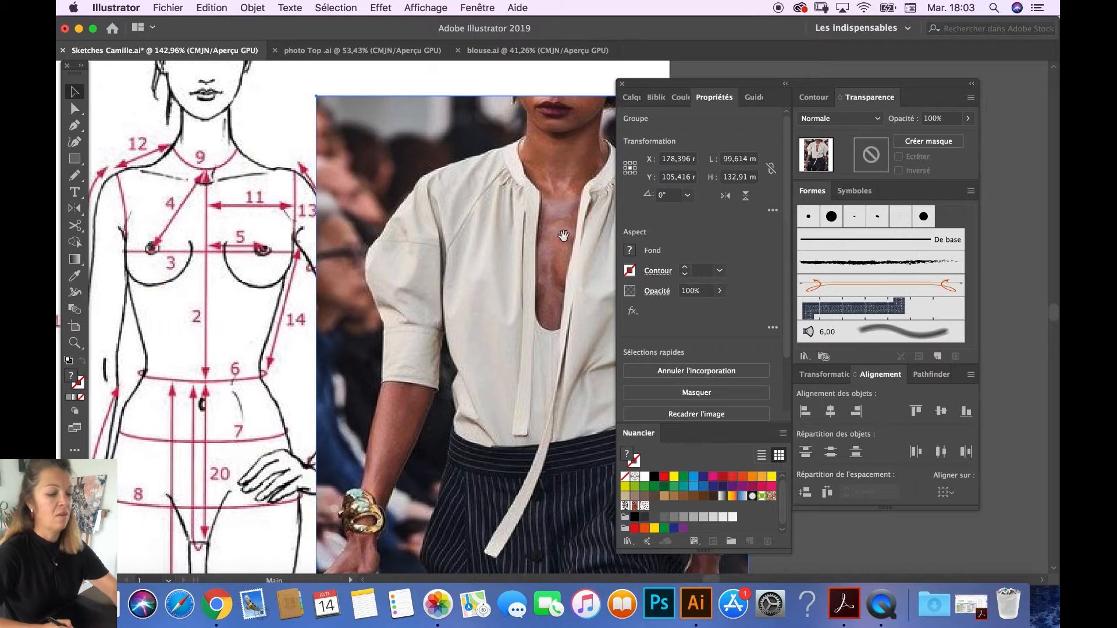
Draw a straight horizontal practice line about 50 mm long with the Pen tool above the blouse photo.
{"action": "left_click", "coordinate": [74, 125]}
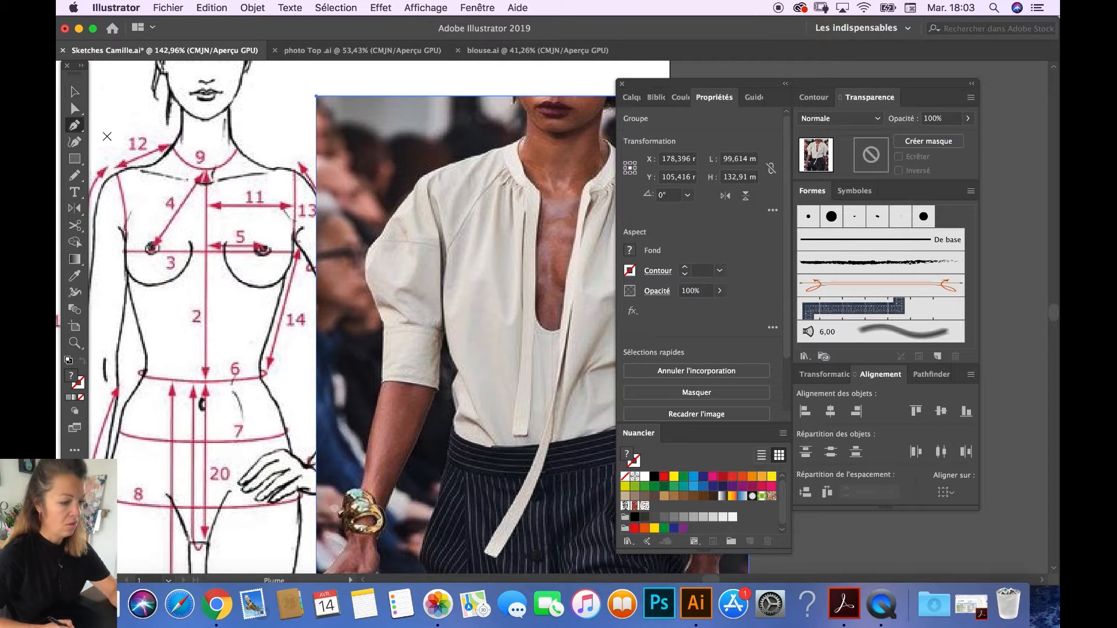
{"action": "mouse_move", "coordinate": [378, 208]}
{"action": "left_mouse_down"}
{"action": "mouse_move", "coordinate": [451, 208]}
{"action": "mouse_move", "coordinate": [426, 203]}
{"action": "left_mouse_up"}
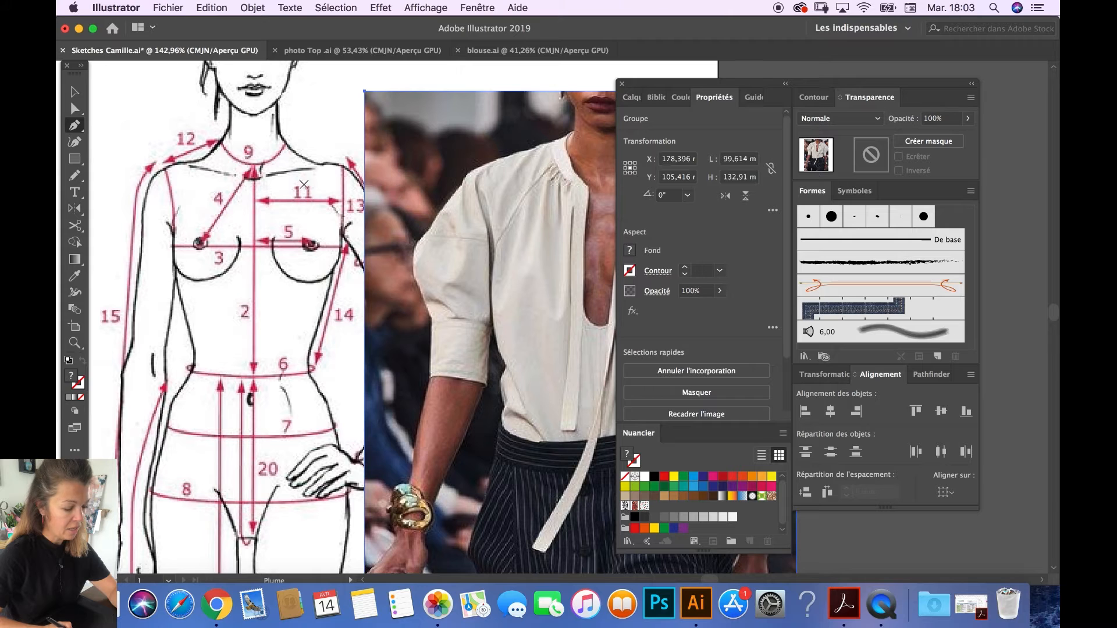
{"action": "left_click", "coordinate": [235, 185]}
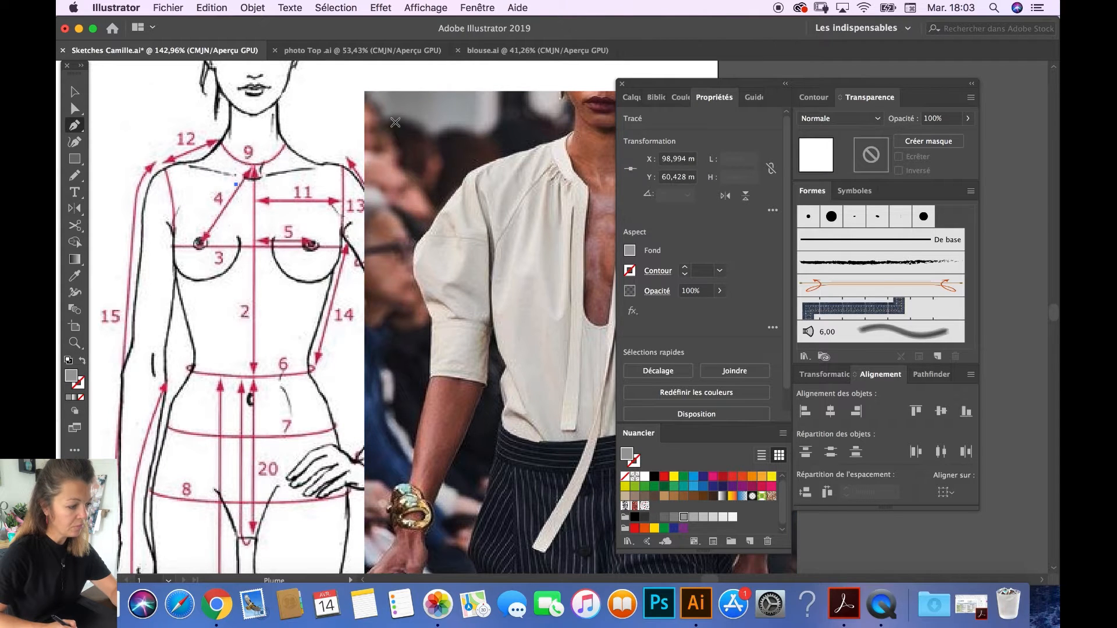
{"action": "scroll", "coordinate": [447, 169], "scroll_direction": "down", "scroll_amount": 4}
{"action": "left_click_drag", "start_coordinate": [470, 131], "coordinate": [409, 202]}
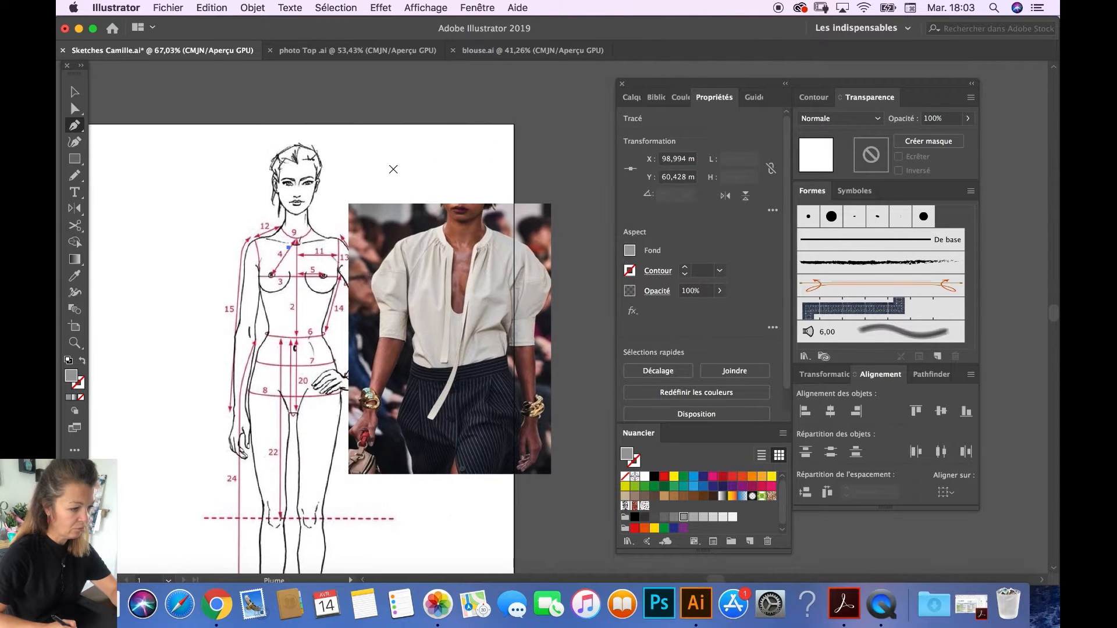
{"action": "left_click", "coordinate": [466, 153]}
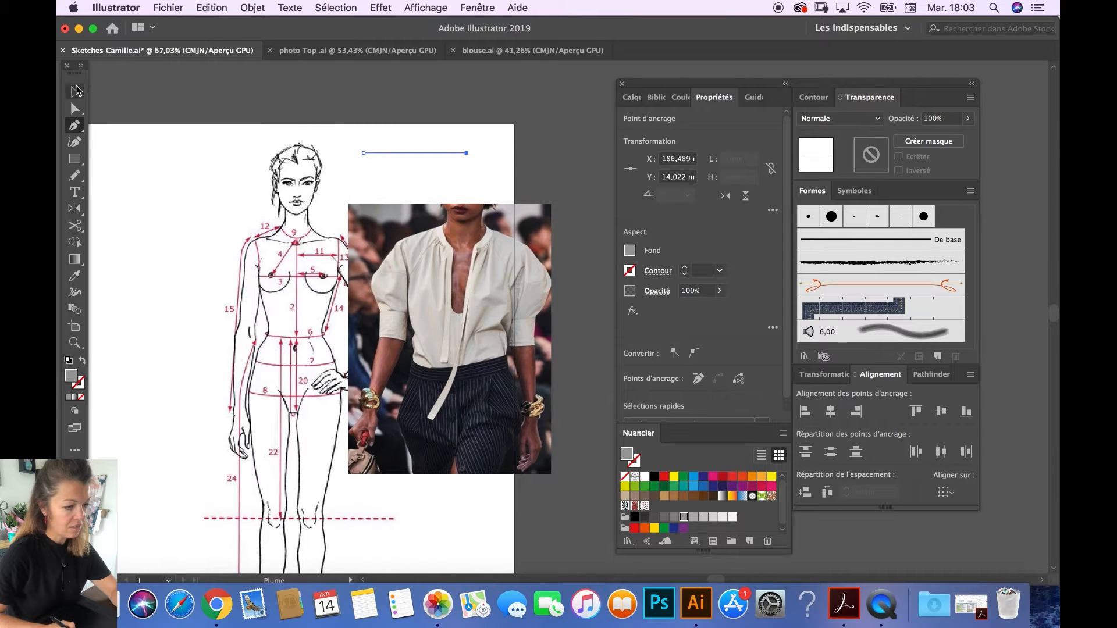
Give the practice line a 1 pt black stroke with no fill and shift it slightly sideways.
{"action": "left_click", "coordinate": [67, 360]}
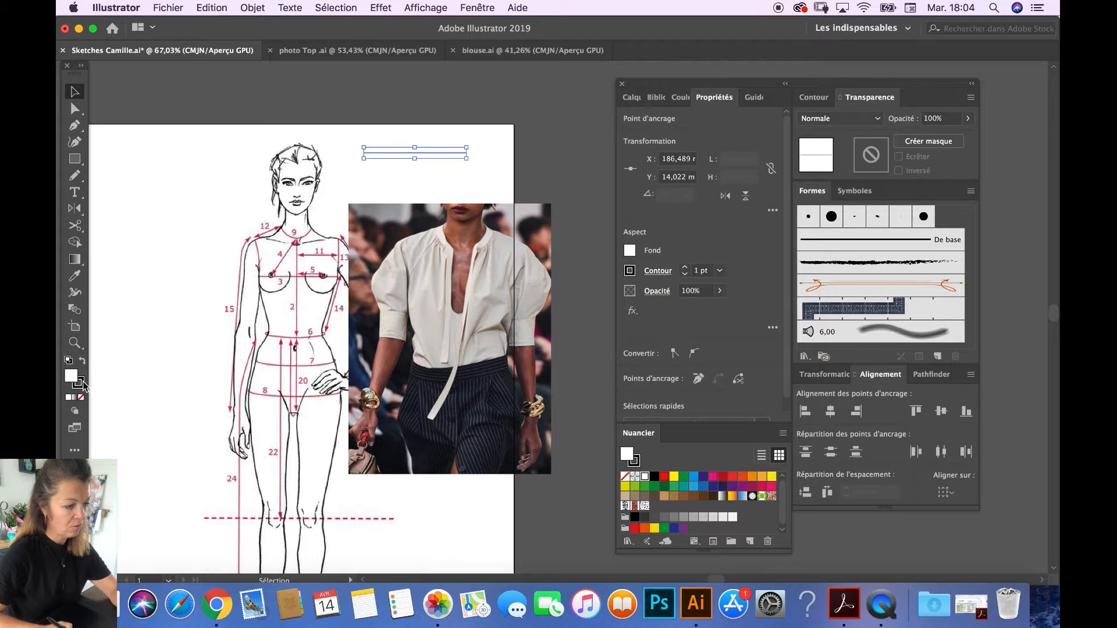
{"action": "left_click", "coordinate": [82, 398]}
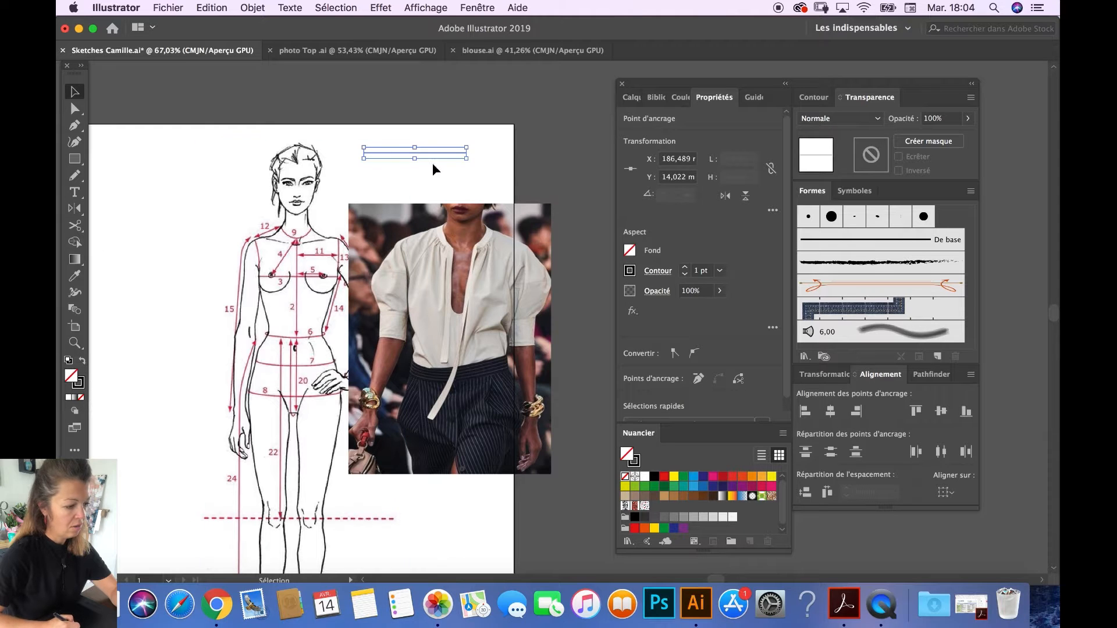
{"action": "left_click_drag", "start_coordinate": [456, 152], "coordinate": [477, 154]}
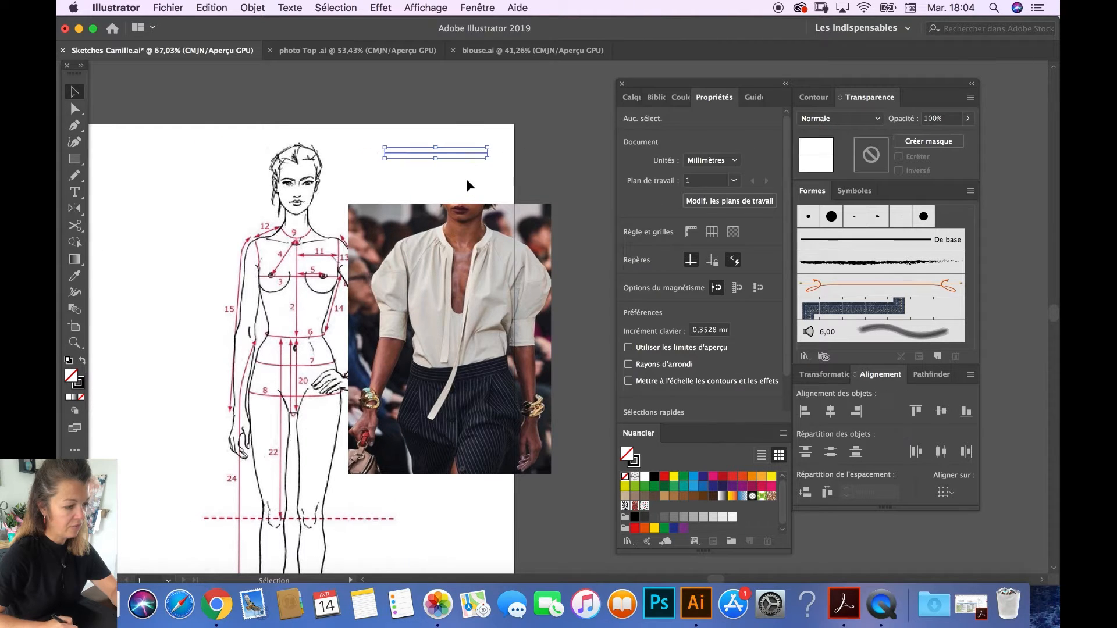
Add an anchor point mid-line and pull it down into a shallow V, and remove the practice line.
{"action": "left_click_drag", "start_coordinate": [74, 124], "coordinate": [199, 129]}
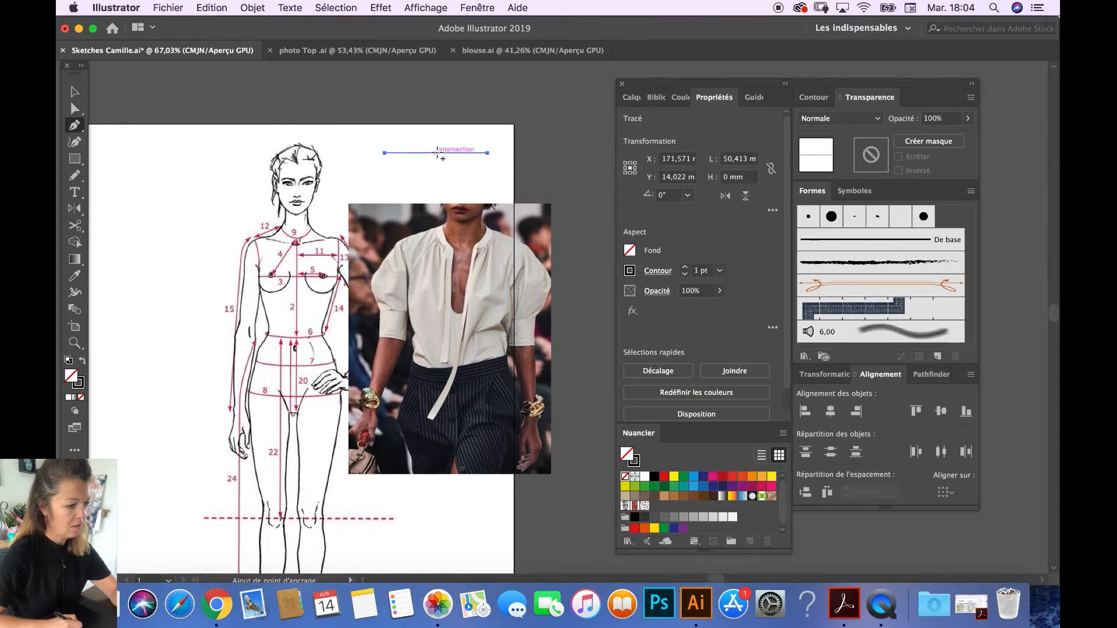
{"action": "left_click", "coordinate": [437, 153]}
{"action": "left_click", "coordinate": [76, 110]}
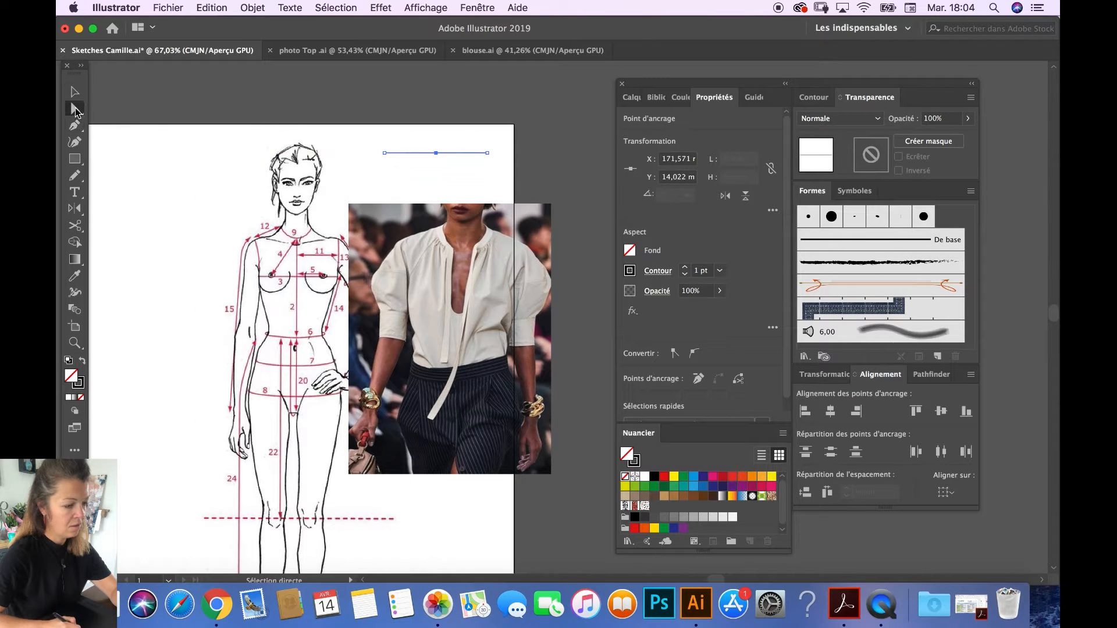
{"action": "left_click_drag", "start_coordinate": [436, 154], "coordinate": [441, 169]}
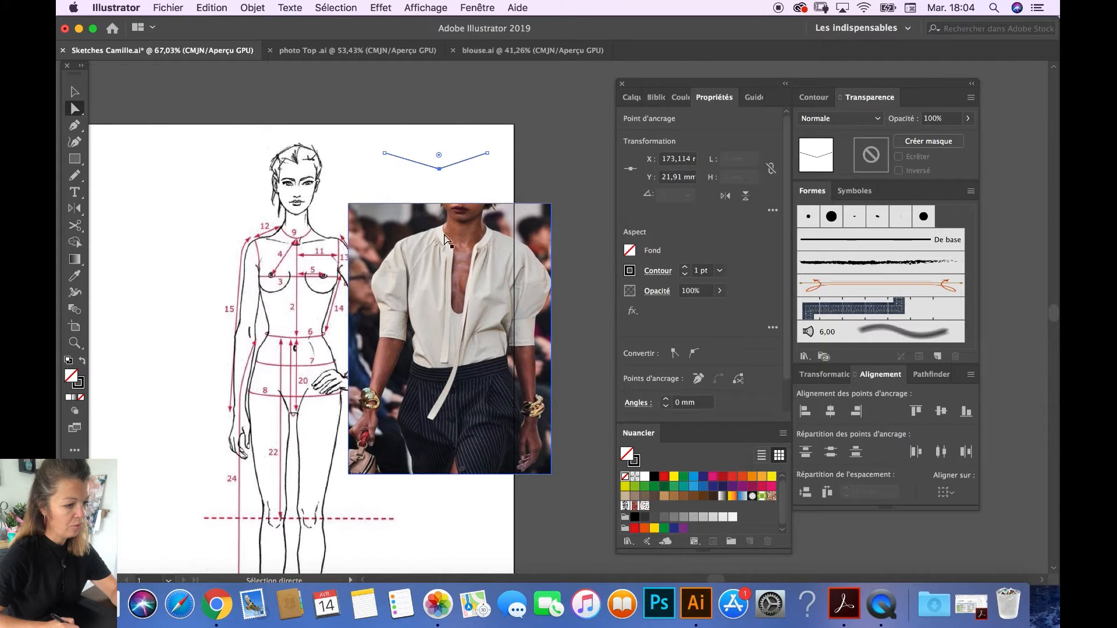
{"action": "left_click", "coordinate": [474, 191]}
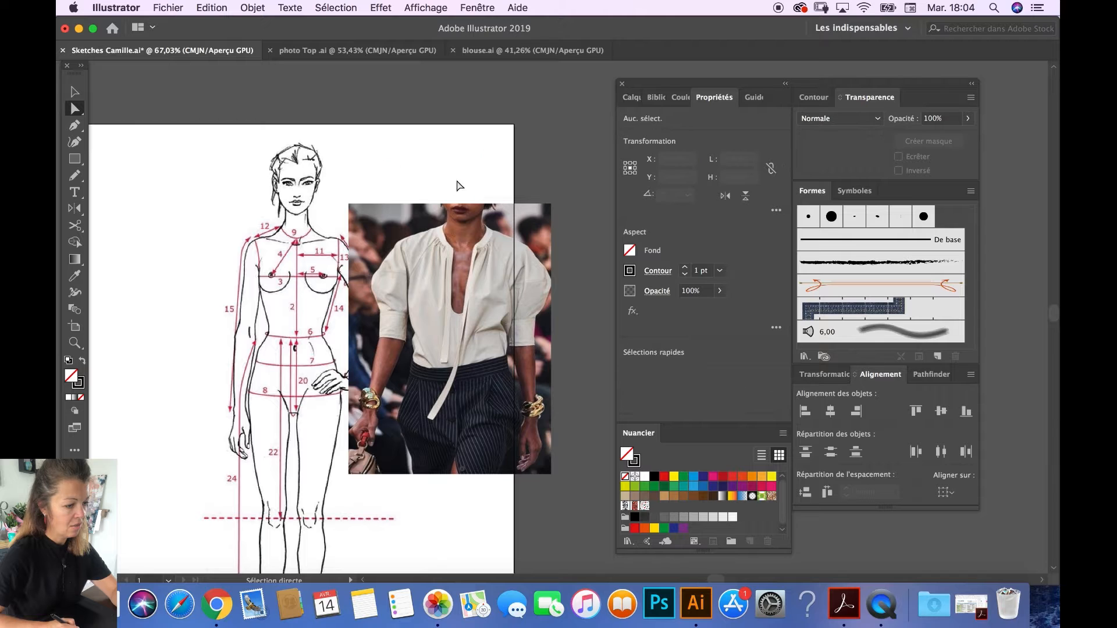
Draw a rectangle about 40 × 101 mm over one half of the body sketch up to the centre line and fill it red.
{"action": "left_click", "coordinate": [75, 126]}
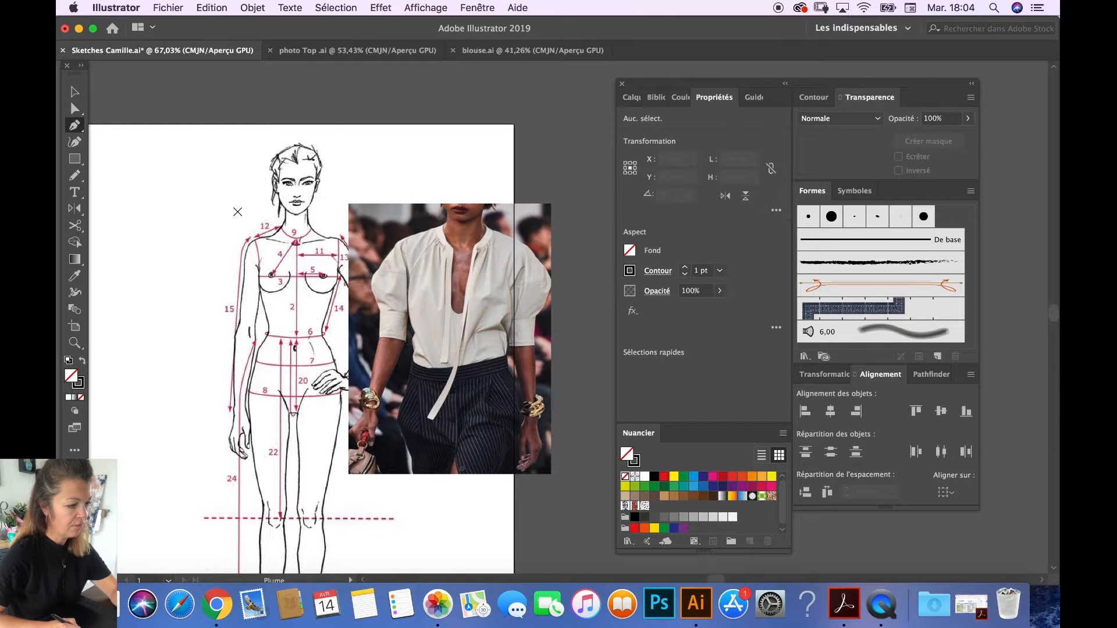
{"action": "scroll", "coordinate": [279, 191], "scroll_direction": "up", "scroll_amount": 2}
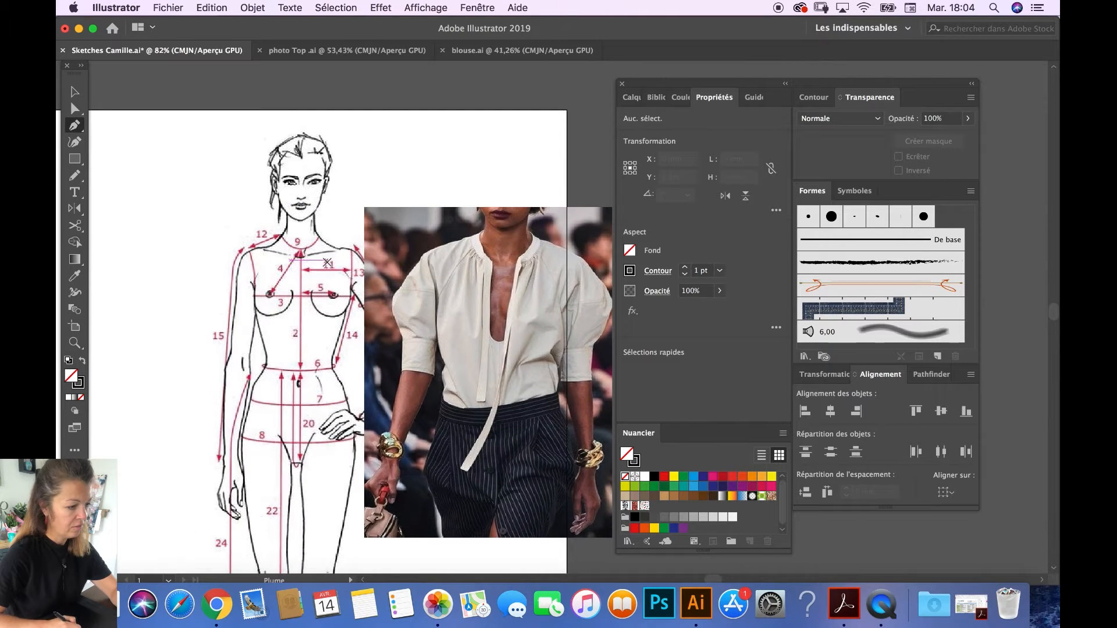
{"action": "scroll", "coordinate": [327, 263], "scroll_direction": "up", "scroll_amount": 3}
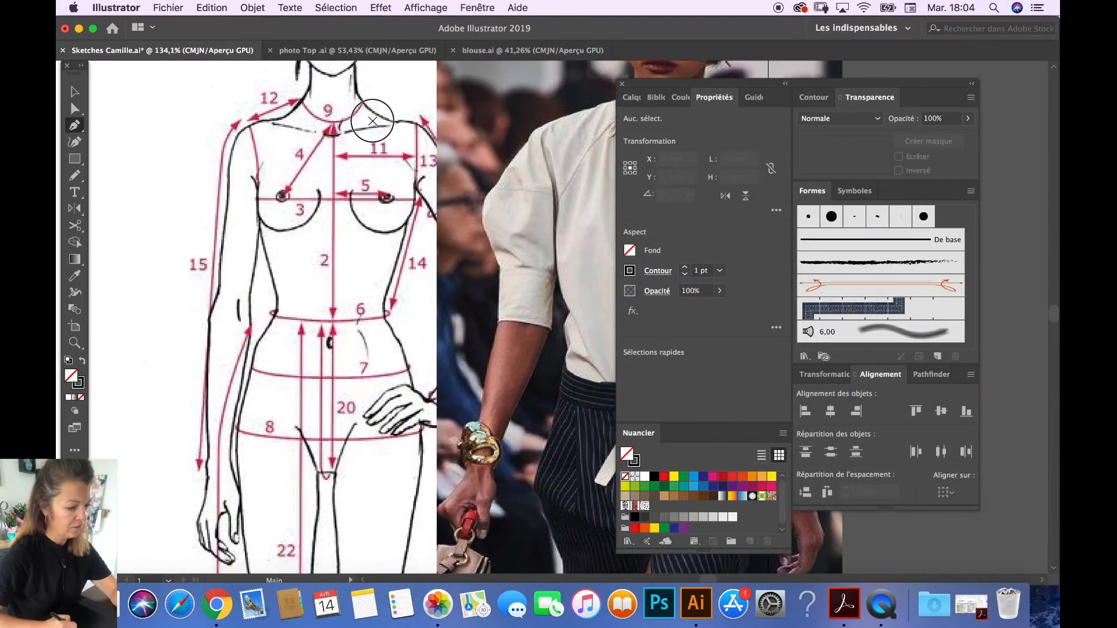
{"action": "scroll", "coordinate": [370, 155], "scroll_direction": "down", "scroll_amount": 2}
{"action": "left_click", "coordinate": [74, 160]}
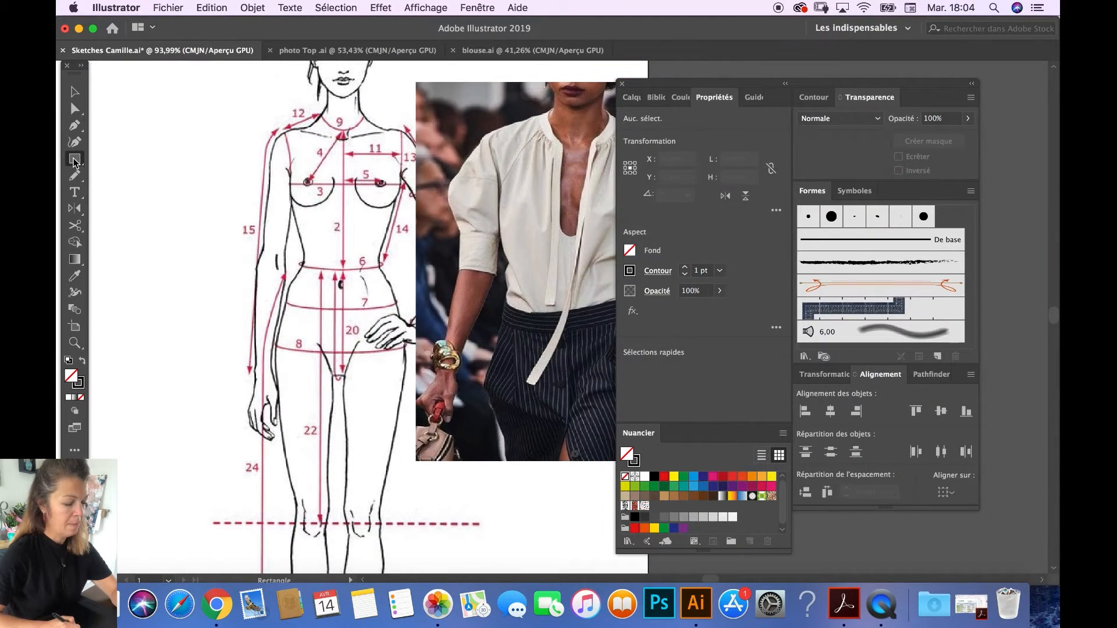
{"action": "mouse_move", "coordinate": [224, 99]}
{"action": "left_mouse_down"}
{"action": "mouse_move", "coordinate": [370, 316]}
{"action": "mouse_move", "coordinate": [340, 387]}
{"action": "left_mouse_up"}
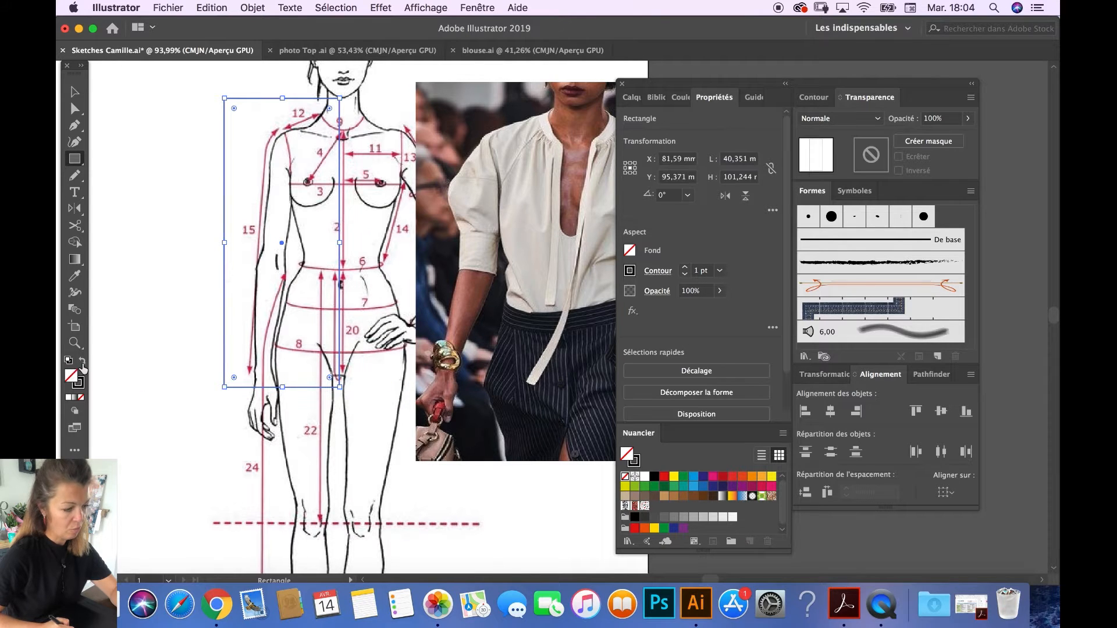
{"action": "left_click", "coordinate": [723, 477]}
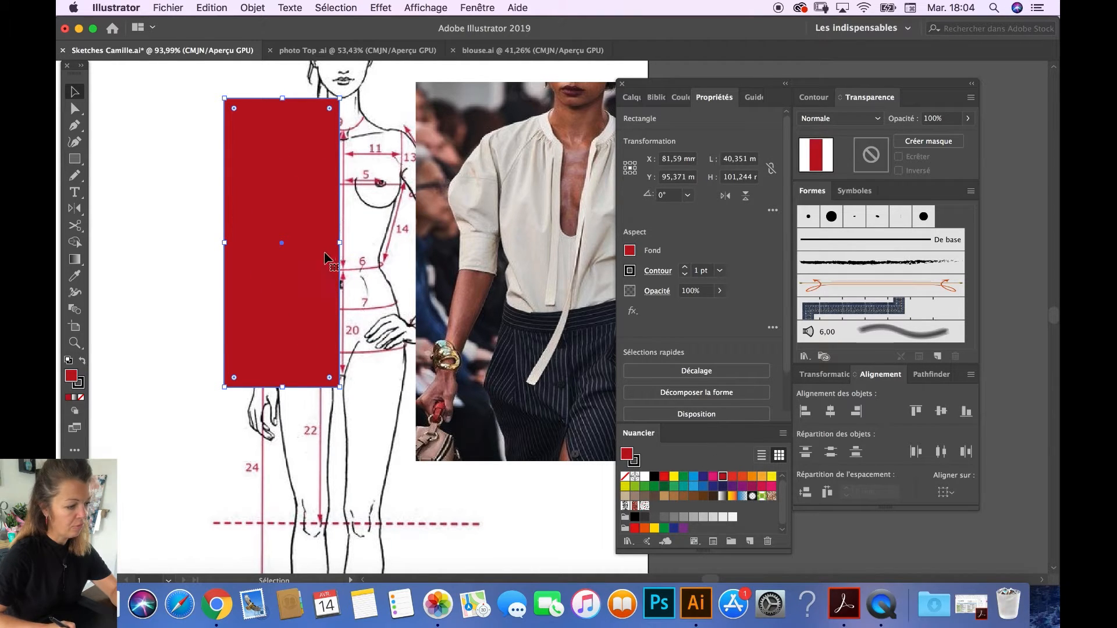
Place a mirrored copy of the red rectangle against its centre-line edge, and delete both rectangles.
{"action": "left_click", "coordinate": [82, 213]}
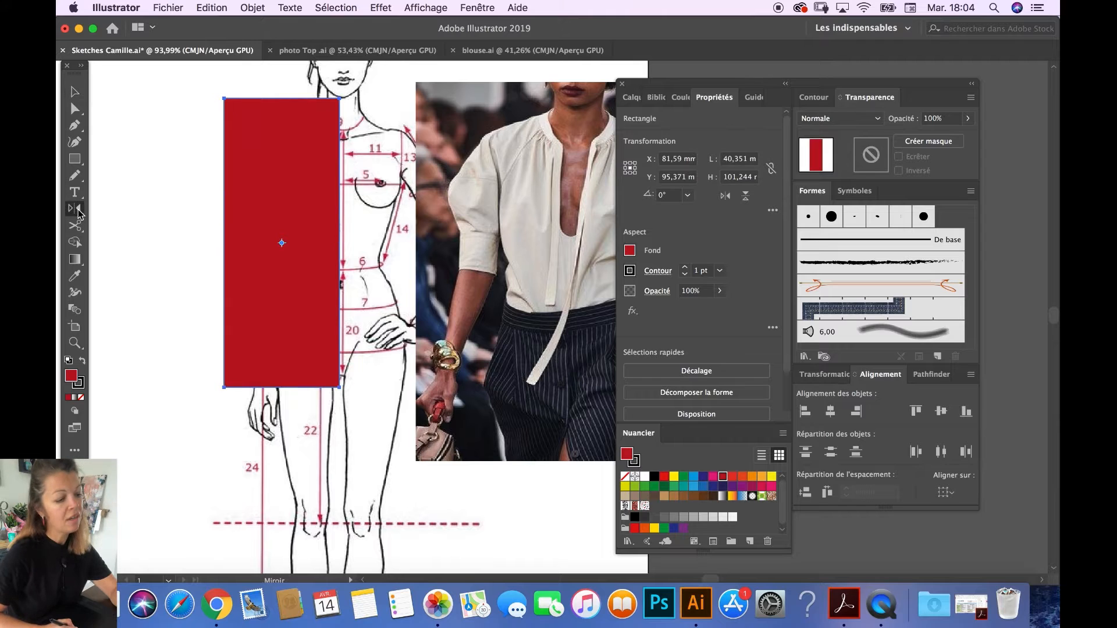
{"action": "double_click", "coordinate": [75, 209]}
{"action": "left_click", "coordinate": [465, 387]}
{"action": "left_click", "coordinate": [79, 100]}
{"action": "left_click_drag", "start_coordinate": [294, 189], "coordinate": [411, 186]}
{"action": "left_click", "coordinate": [294, 312], "text": "shift"}
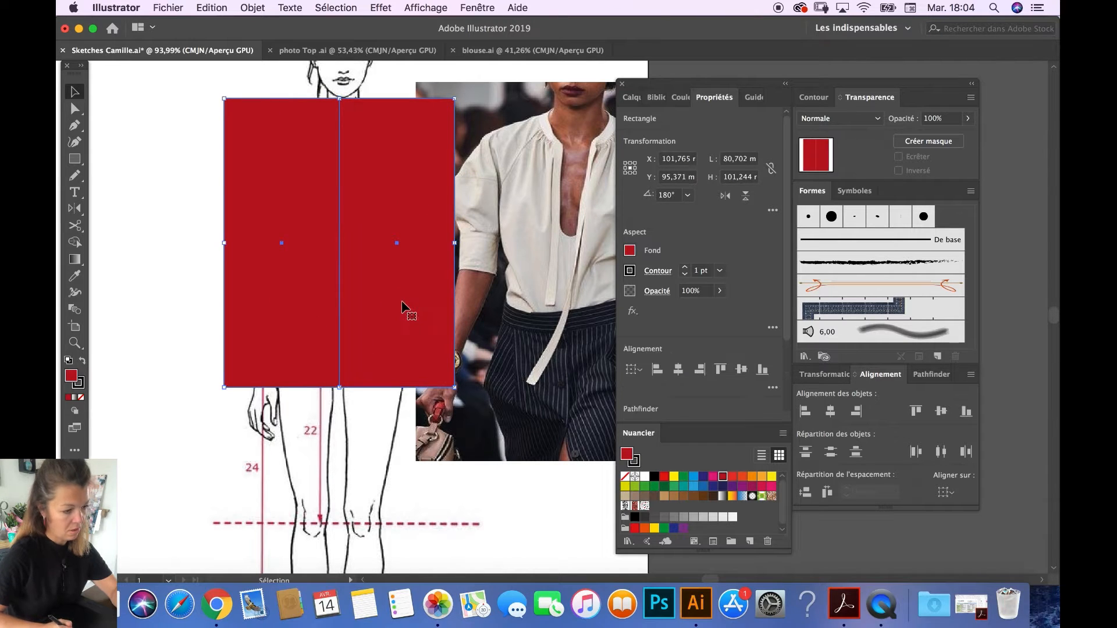
{"action": "key", "text": "Delete"}
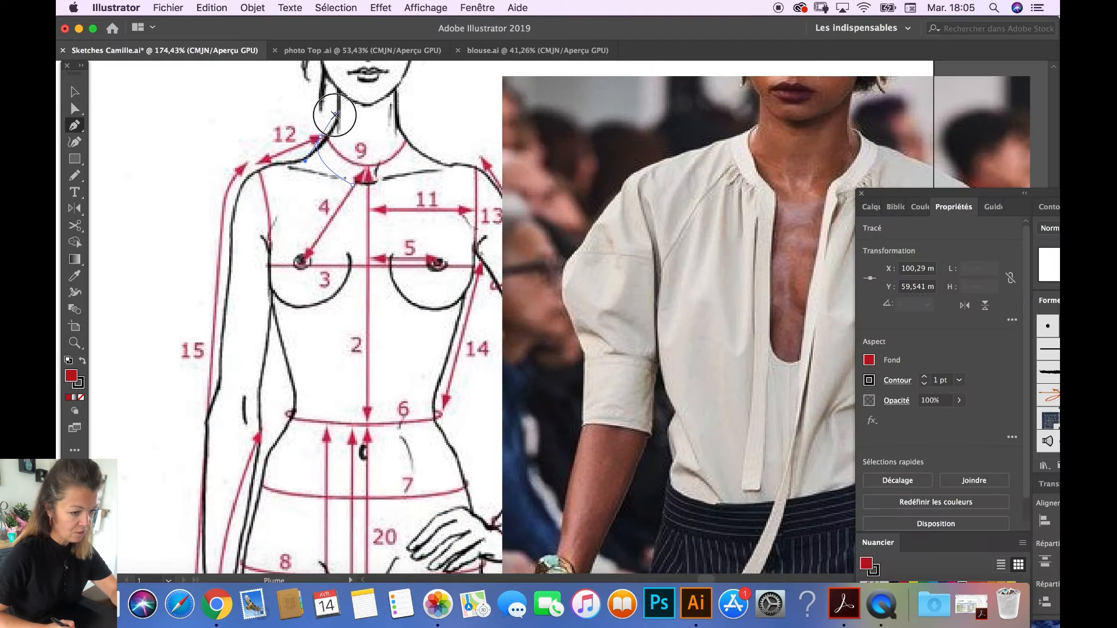
Trace half the blouse on the body sketch with the Pen from neckline over shoulder and puffed sleeve to the cuff, without fill.
{"action": "left_click_drag", "start_coordinate": [320, 137], "coordinate": [217, 338]}
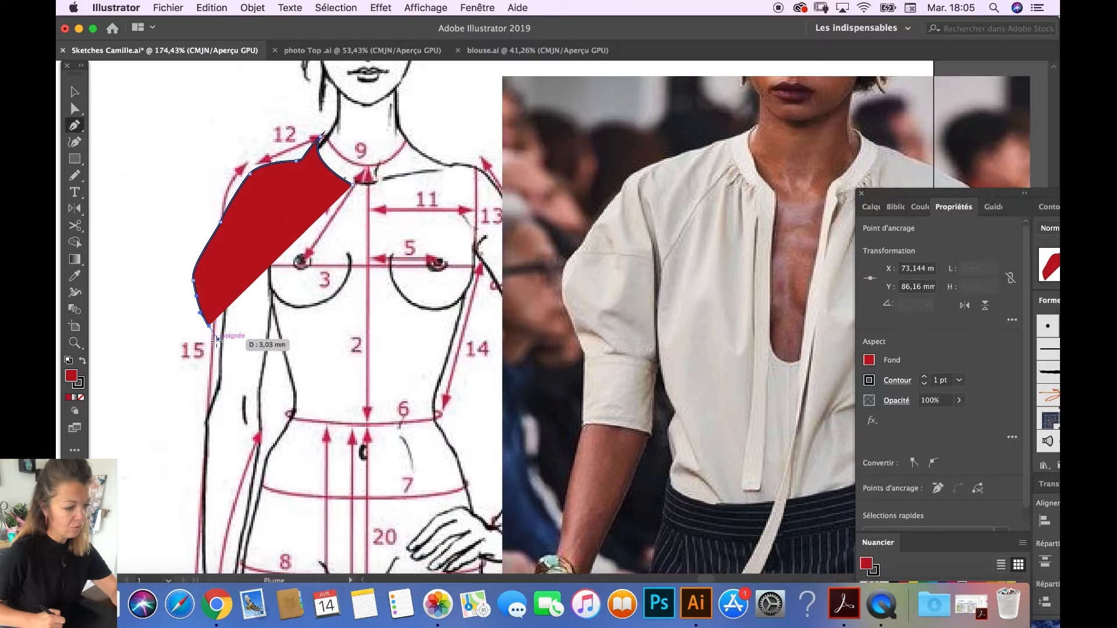
{"action": "left_click", "coordinate": [81, 397]}
{"action": "left_click_drag", "start_coordinate": [209, 326], "coordinate": [212, 356]}
{"action": "left_click", "coordinate": [212, 356]}
{"action": "left_click", "coordinate": [213, 366]}
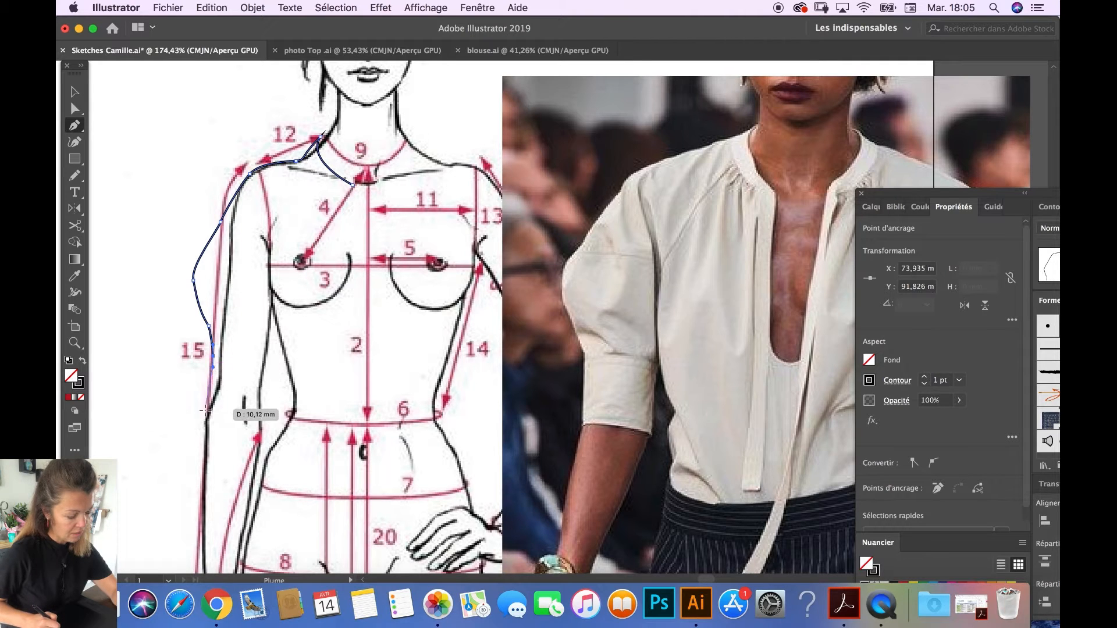
{"action": "left_click", "coordinate": [203, 428]}
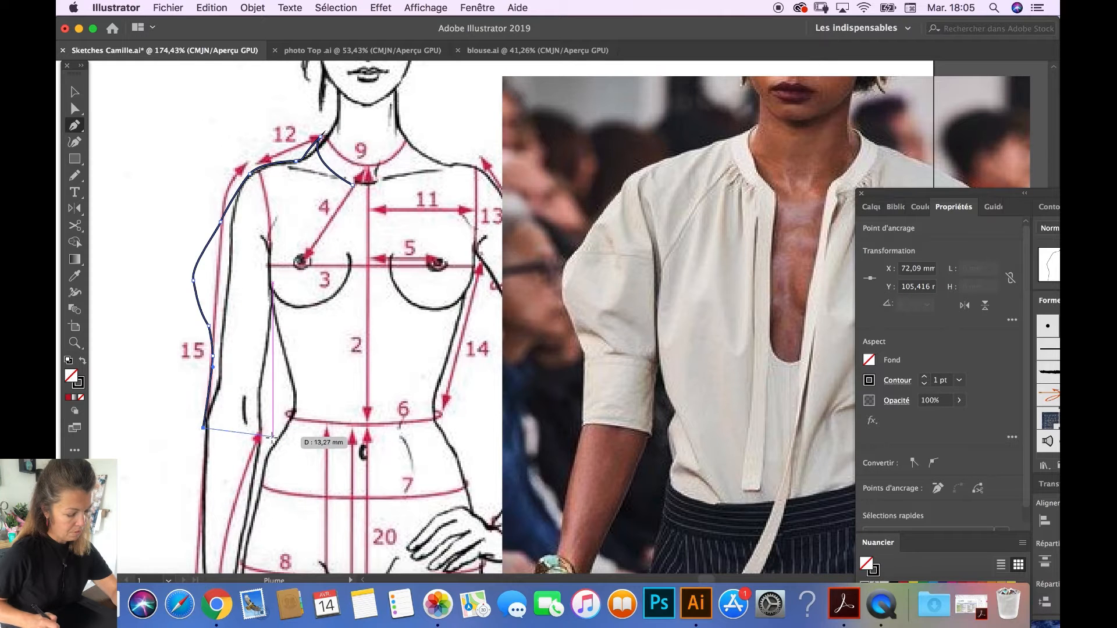
Continue the outline across the cuff's lower edge and up the inner sleeve to the underarm.
{"action": "left_click_drag", "start_coordinate": [261, 430], "coordinate": [274, 443]}
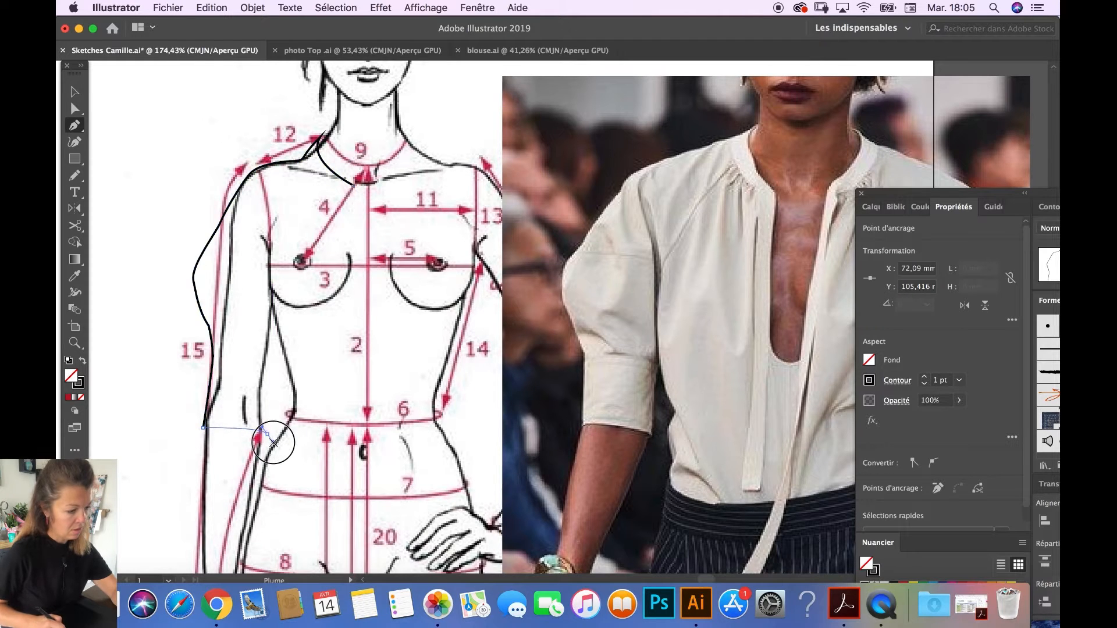
{"action": "left_click", "coordinate": [267, 404]}
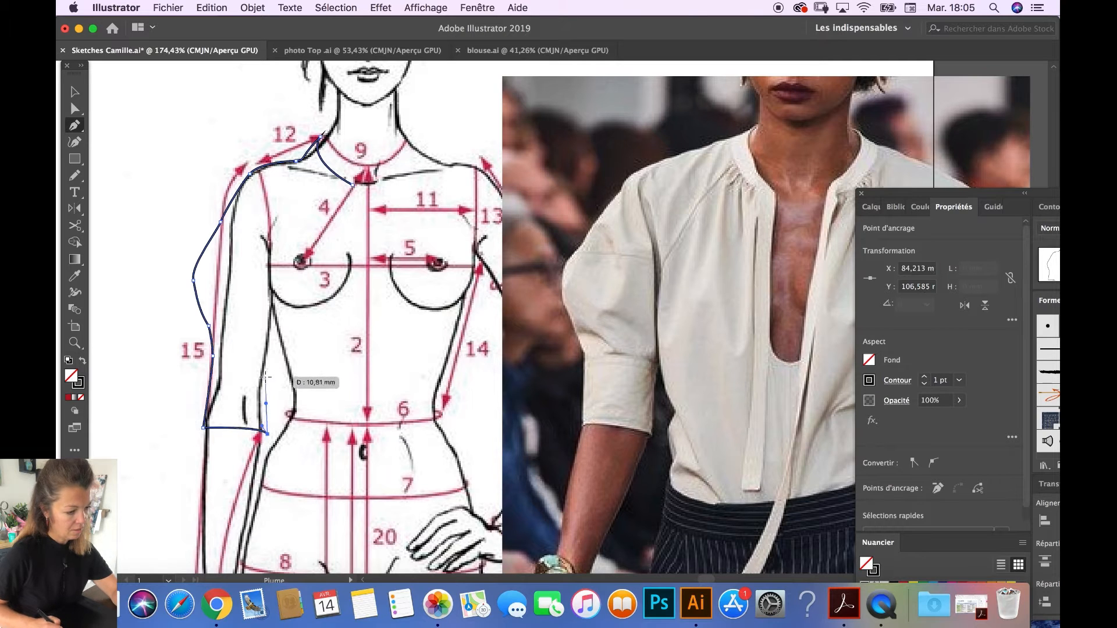
{"action": "left_click", "coordinate": [265, 378]}
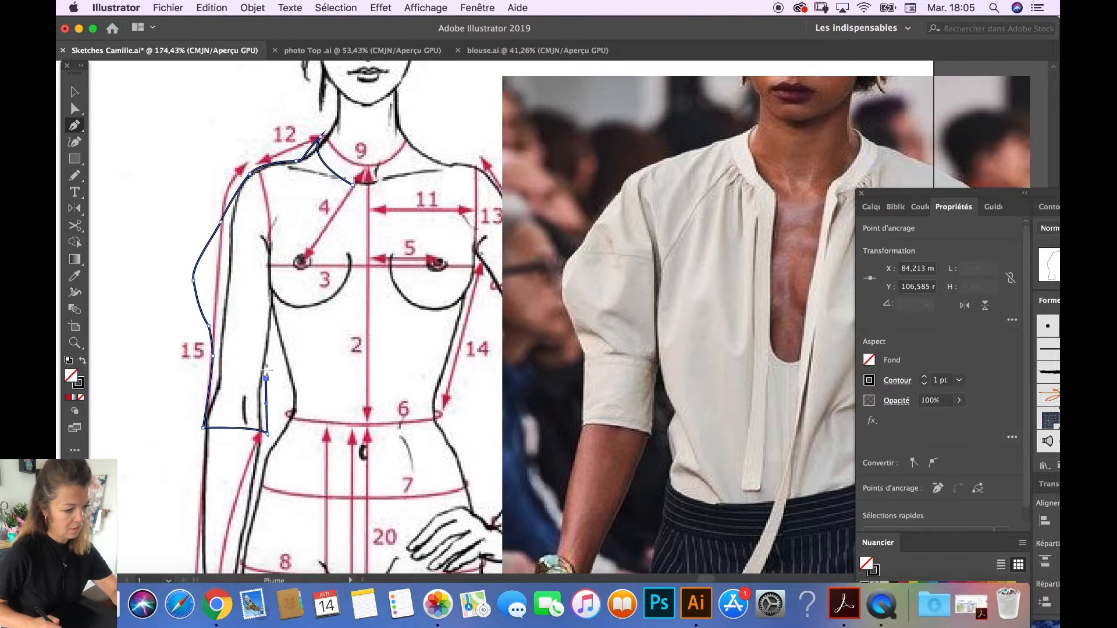
{"action": "left_click", "coordinate": [272, 312]}
{"action": "key", "text": "Escape"}
Trace the blouse's side seam from underarm to hip and curve the hem across to the centre front, ending the path.
{"action": "left_click_drag", "start_coordinate": [278, 370], "coordinate": [283, 398]}
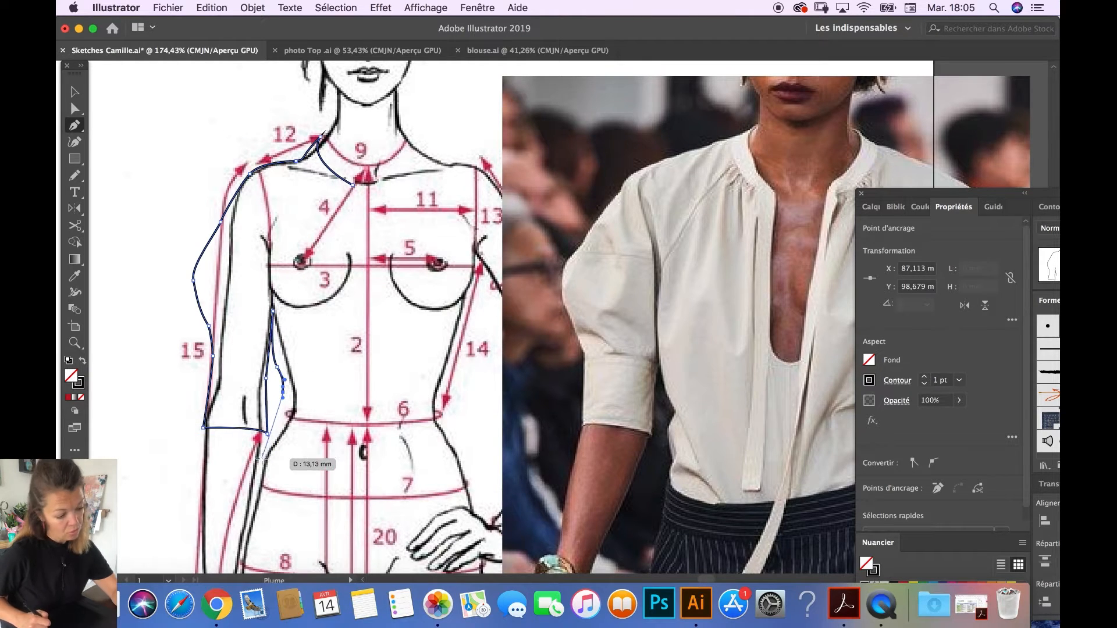
{"action": "left_click", "coordinate": [263, 462]}
{"action": "left_click_drag", "start_coordinate": [263, 467], "coordinate": [244, 542]}
{"action": "left_click", "coordinate": [244, 542]}
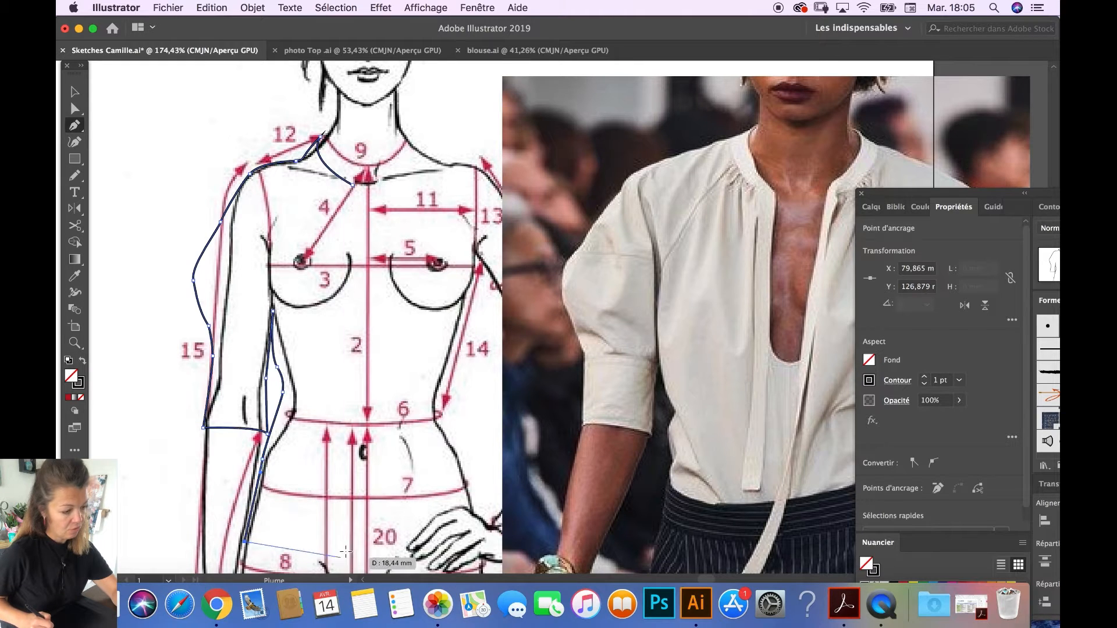
{"action": "scroll", "coordinate": [355, 513], "scroll_direction": "down", "scroll_amount": 3}
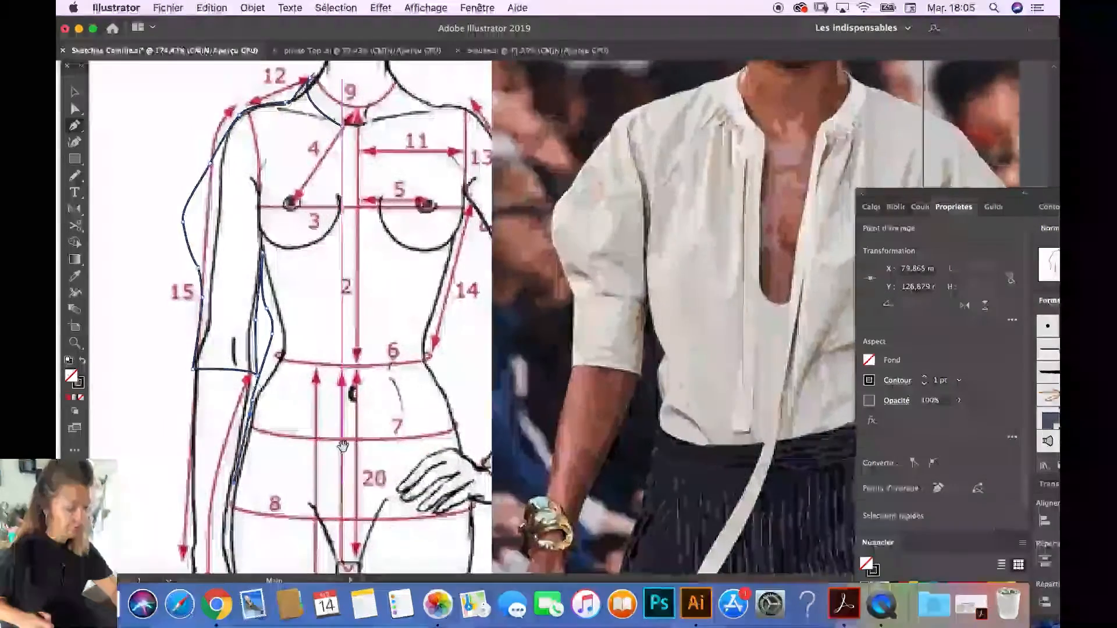
{"action": "left_click_drag", "start_coordinate": [351, 507], "coordinate": [420, 510]}
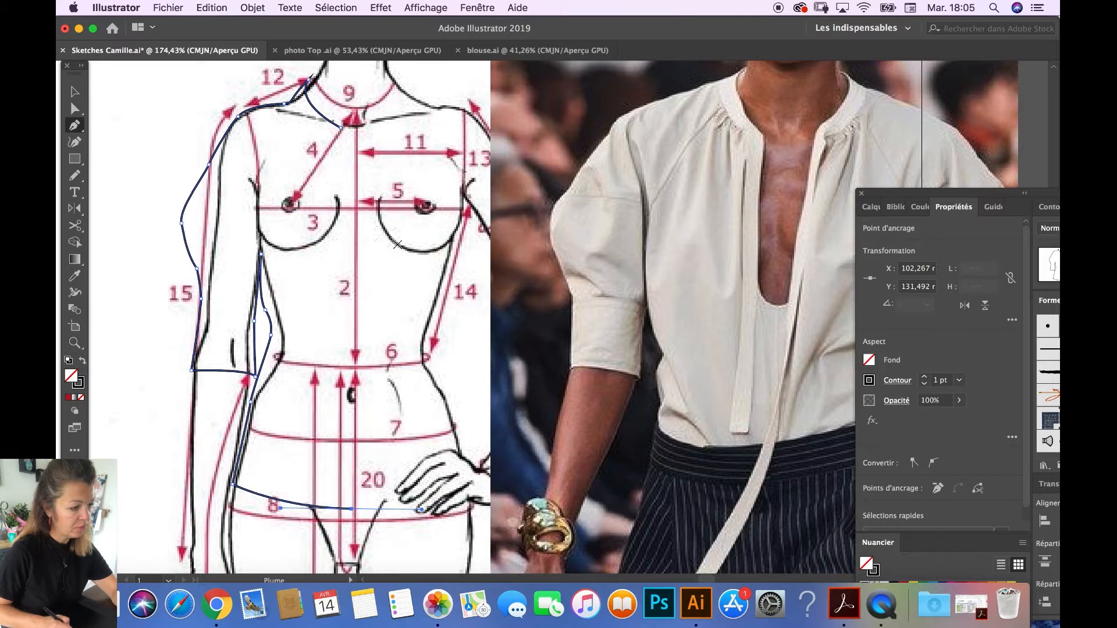
{"action": "scroll", "coordinate": [384, 196], "scroll_direction": "up", "scroll_amount": 3}
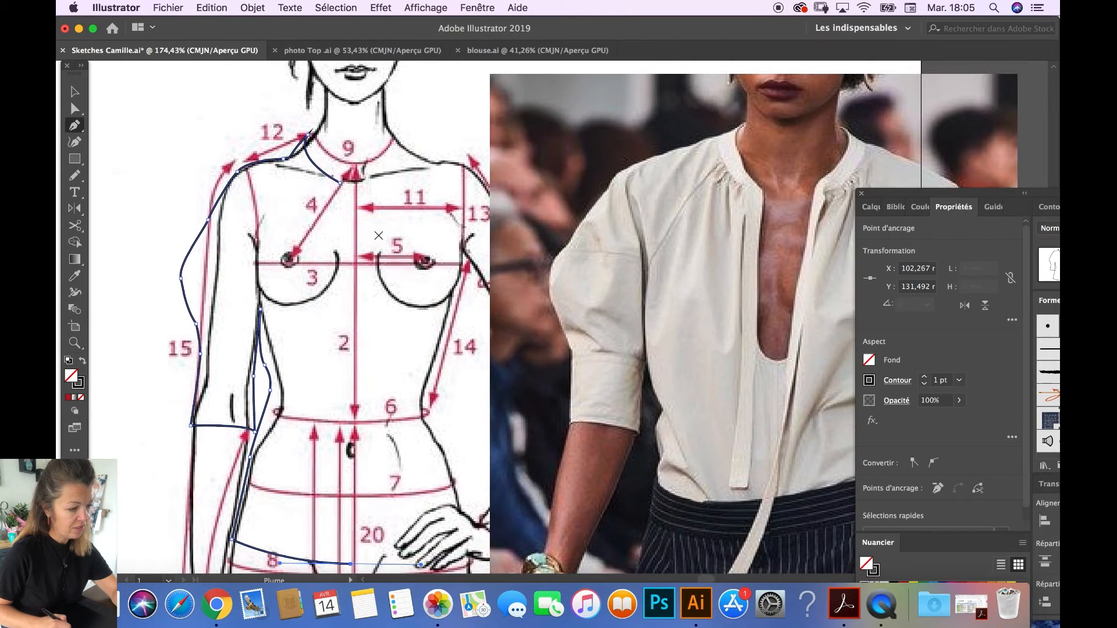
{"action": "left_click", "coordinate": [76, 96]}
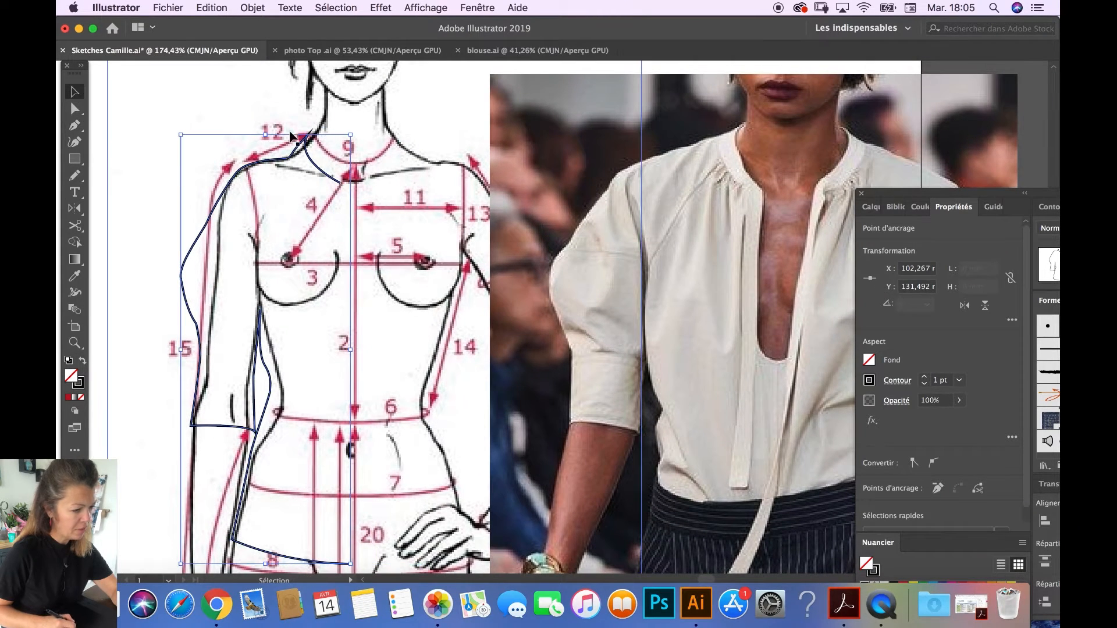
Move the floating panel group fully into view and open the stroke options of the blouse outline.
{"action": "scroll", "coordinate": [318, 132], "scroll_direction": "up", "scroll_amount": 5}
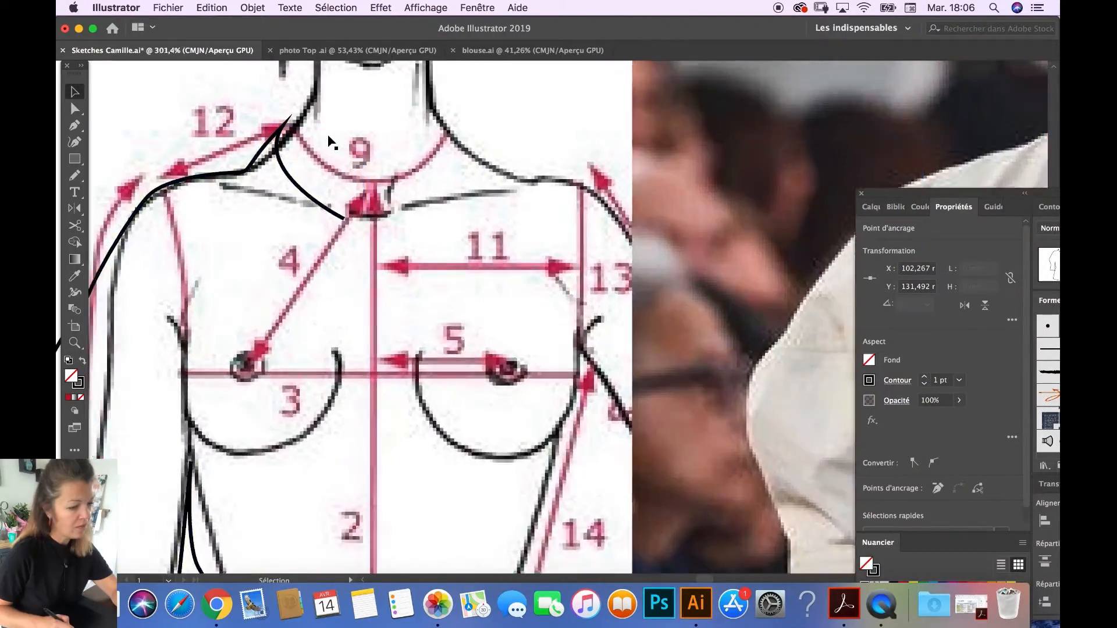
{"action": "scroll", "coordinate": [318, 149], "scroll_direction": "down", "scroll_amount": 6}
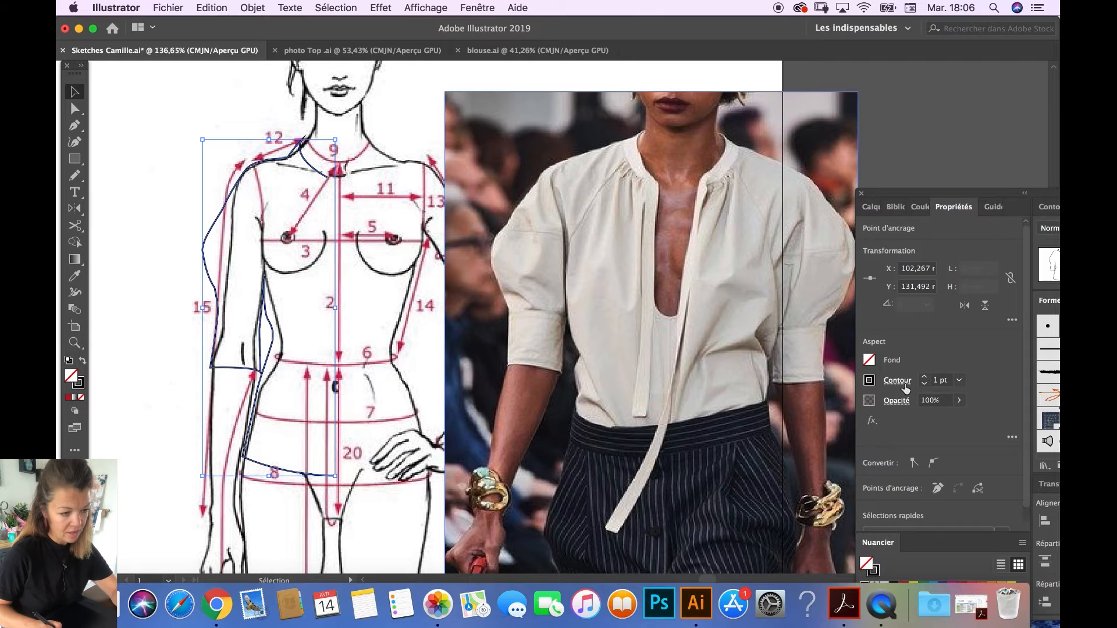
{"action": "left_click_drag", "start_coordinate": [953, 208], "coordinate": [766, 115]}
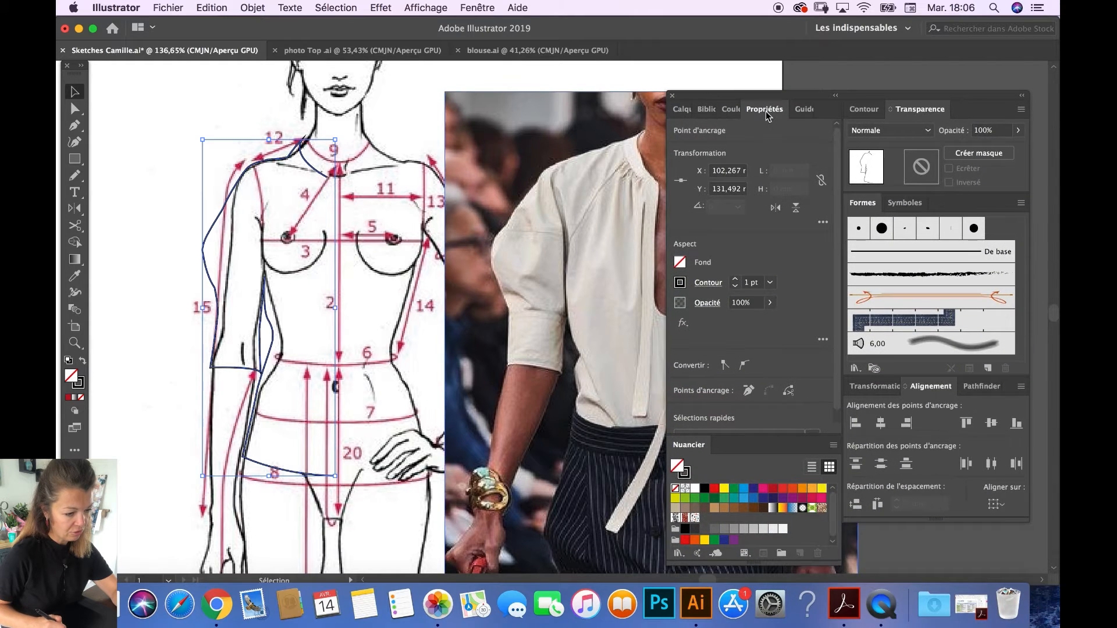
{"action": "left_click", "coordinate": [708, 285]}
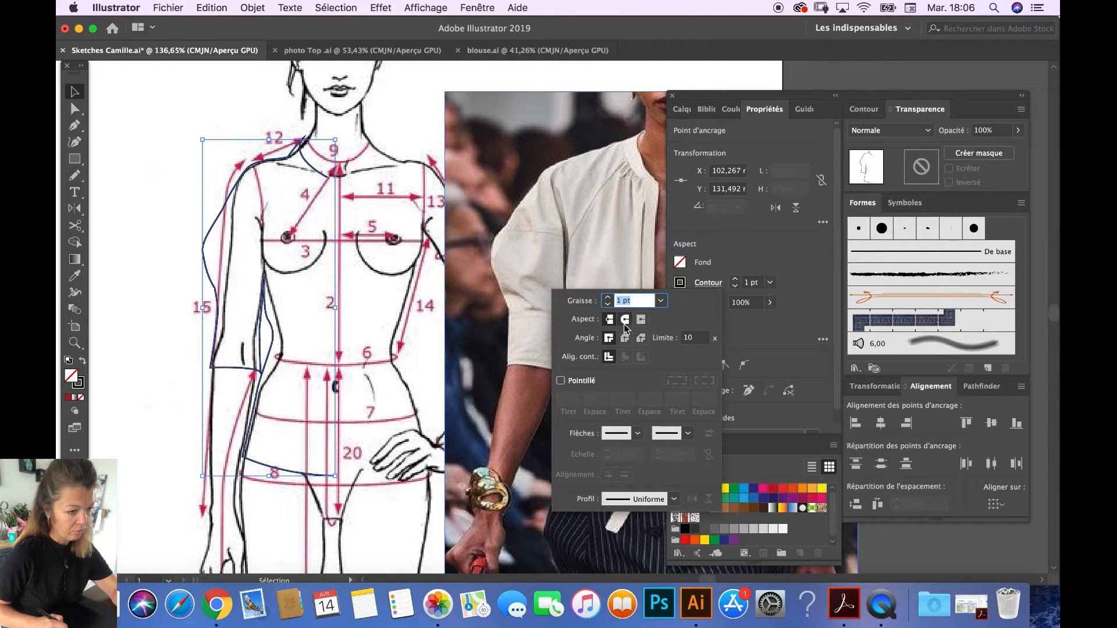
Try stroke weights of 2 pt and 5 pt on the blouse outline, and return it to 1 pt.
{"action": "left_click", "coordinate": [661, 301]}
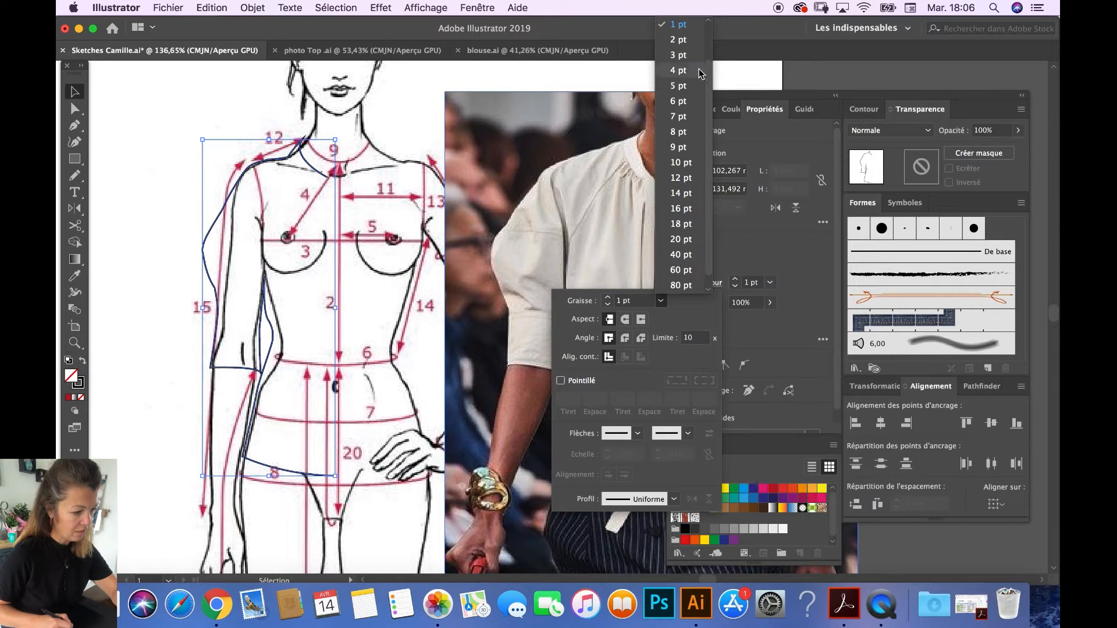
{"action": "left_click", "coordinate": [681, 40]}
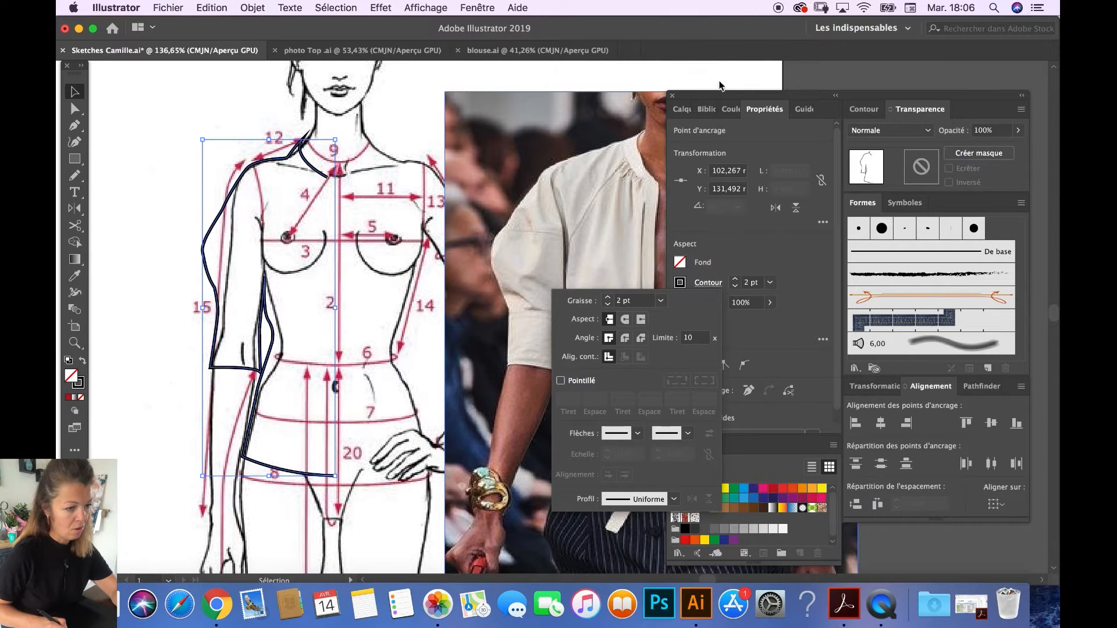
{"action": "left_click", "coordinate": [661, 301]}
{"action": "left_click", "coordinate": [679, 72]}
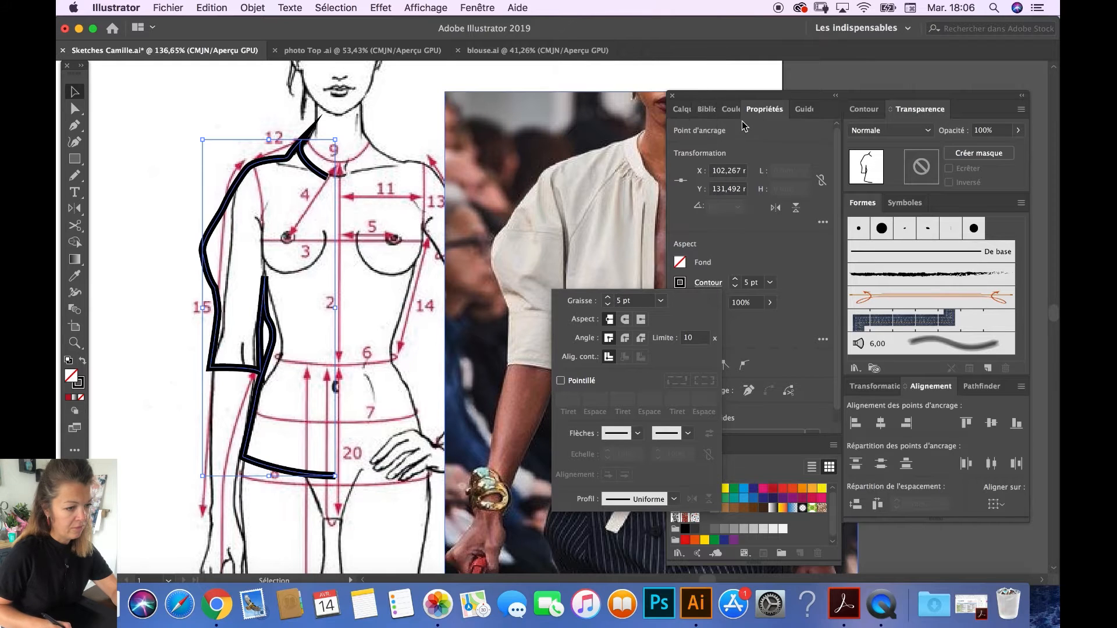
{"action": "left_click", "coordinate": [659, 302]}
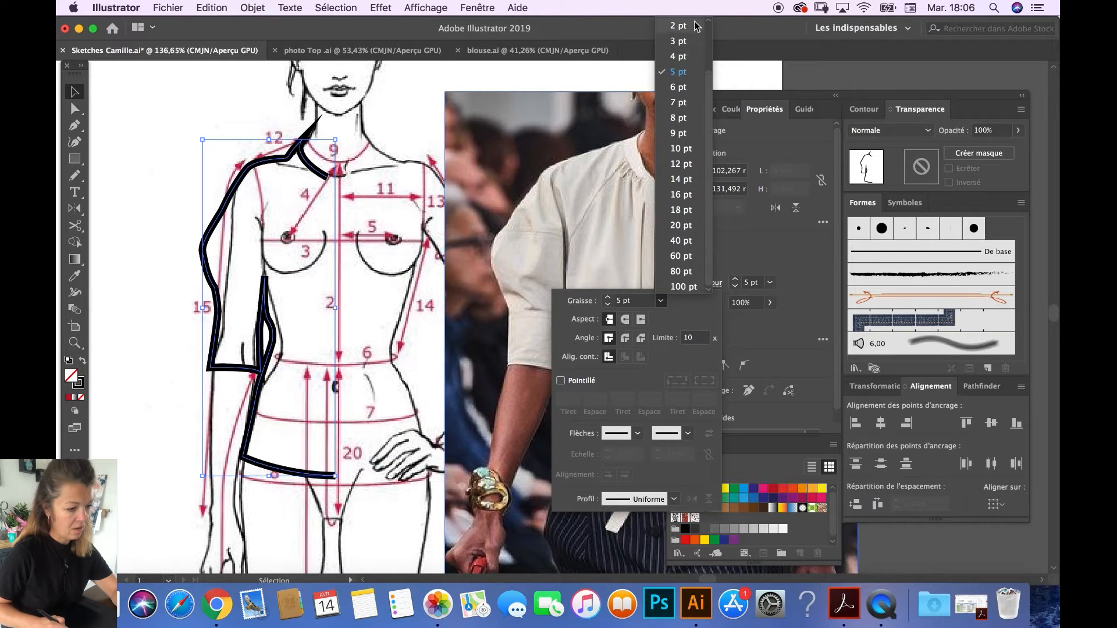
{"action": "left_click_drag", "start_coordinate": [709, 72], "coordinate": [710, 42]}
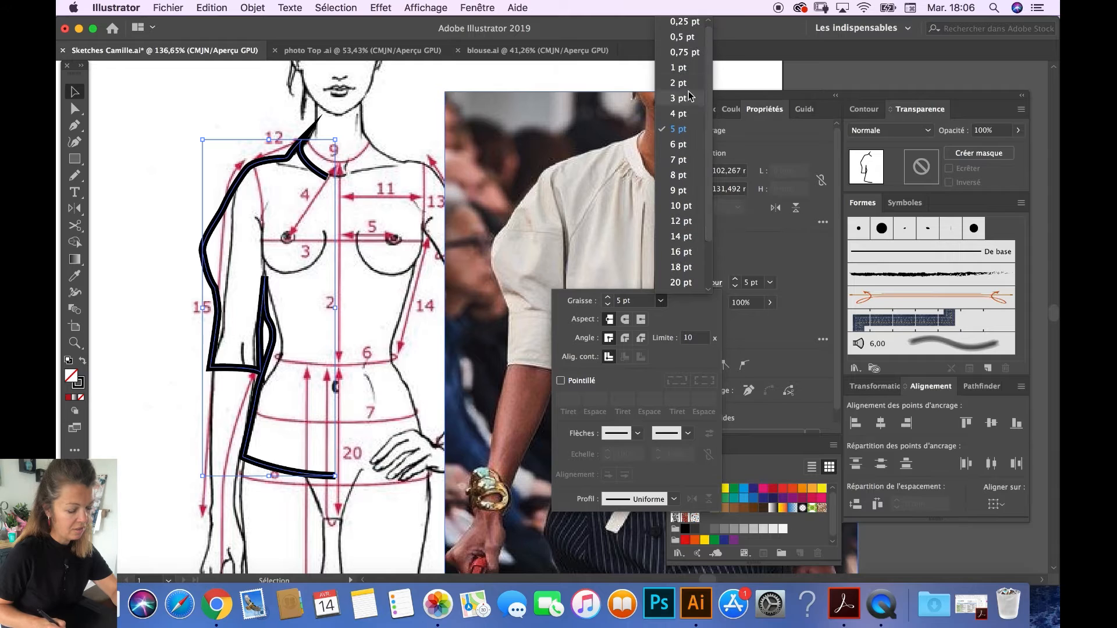
{"action": "left_click", "coordinate": [678, 51]}
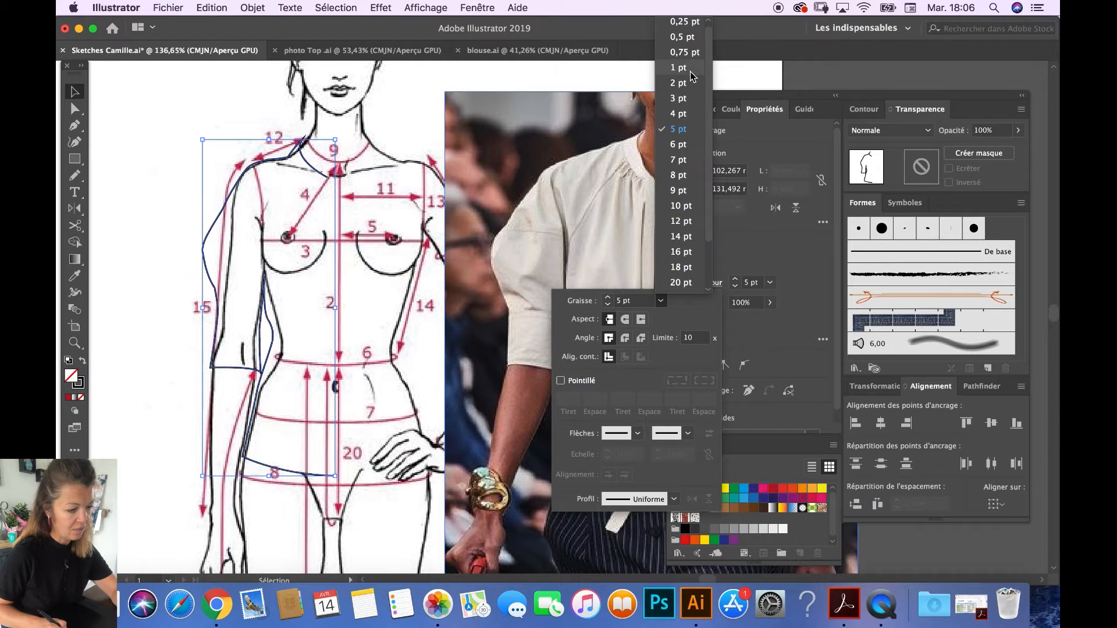
Give the blouse outline's stroke round caps and round corner joins.
{"action": "left_click", "coordinate": [625, 319]}
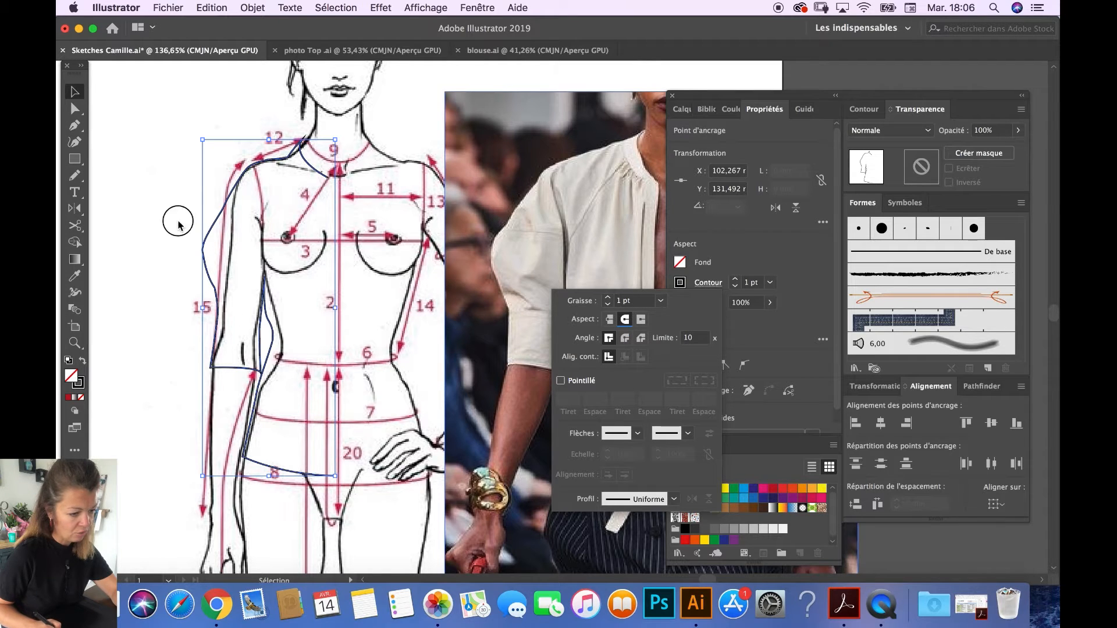
{"action": "left_click", "coordinate": [236, 213]}
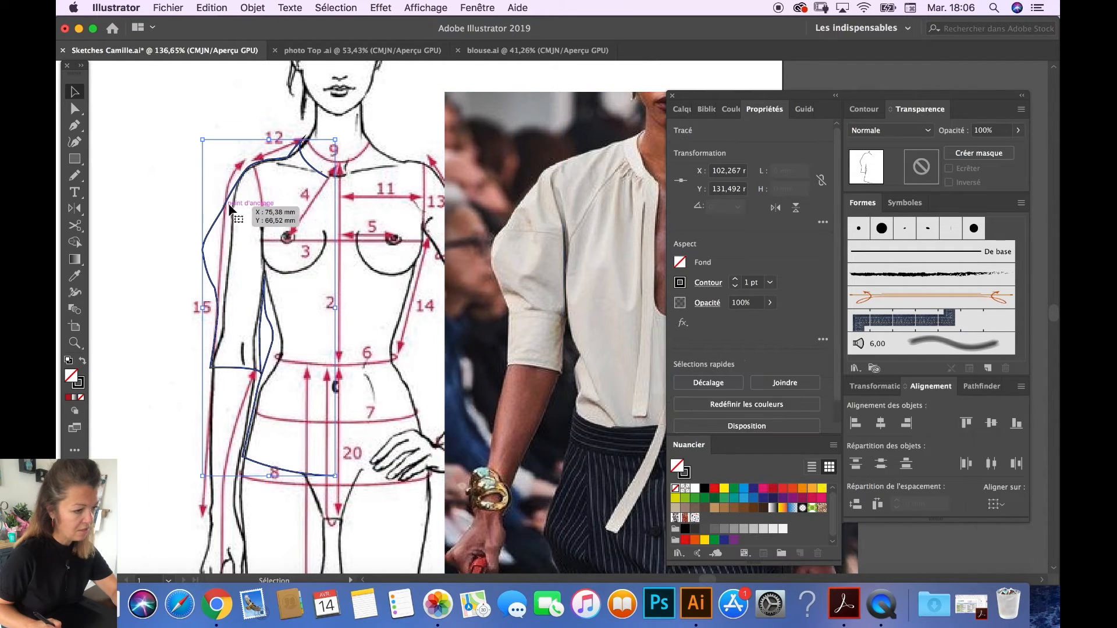
{"action": "left_click", "coordinate": [707, 283]}
{"action": "left_click", "coordinate": [624, 338]}
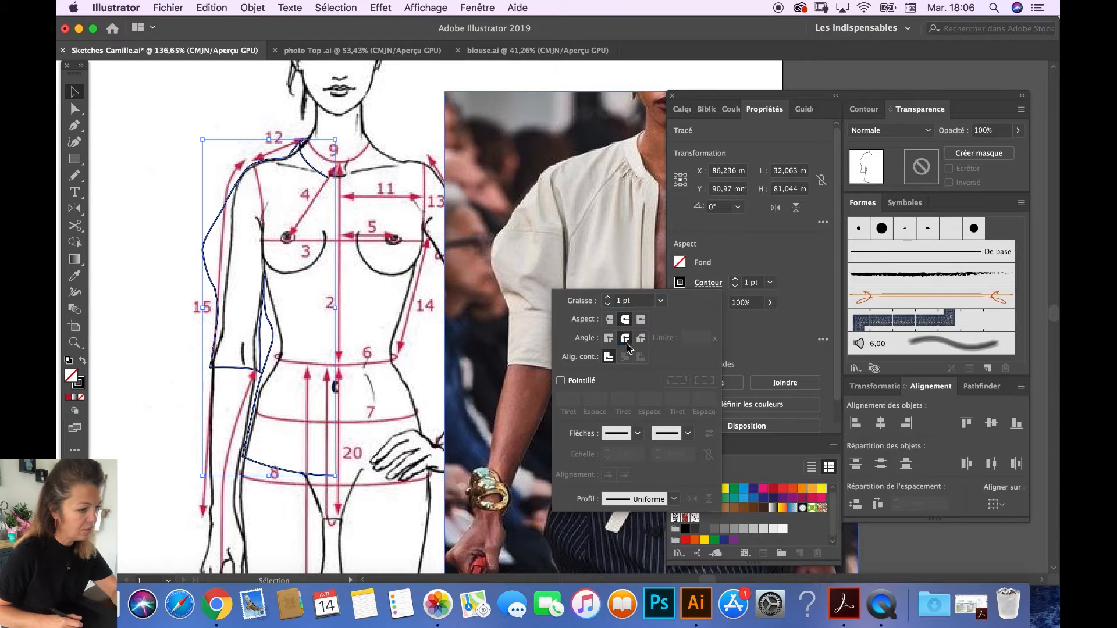
{"action": "left_click", "coordinate": [407, 137]}
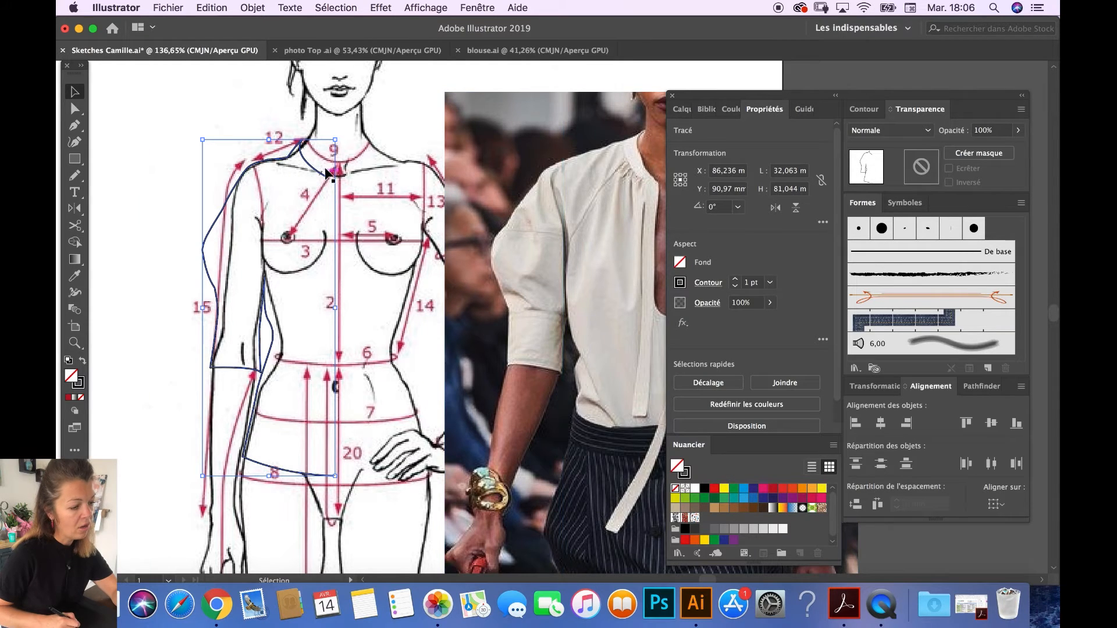
Extend the outline with the Pen from the front end of the neckline, curving the front opening down to the centre line.
{"action": "scroll", "coordinate": [327, 163], "scroll_direction": "up", "scroll_amount": 3}
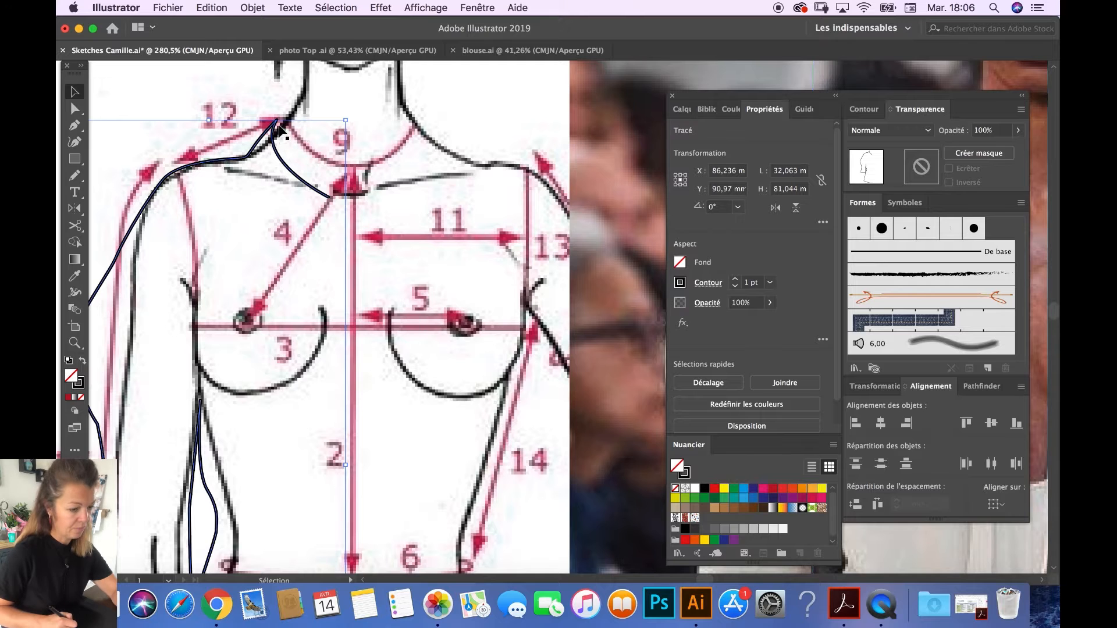
{"action": "scroll", "coordinate": [385, 218], "scroll_direction": "down", "scroll_amount": 2}
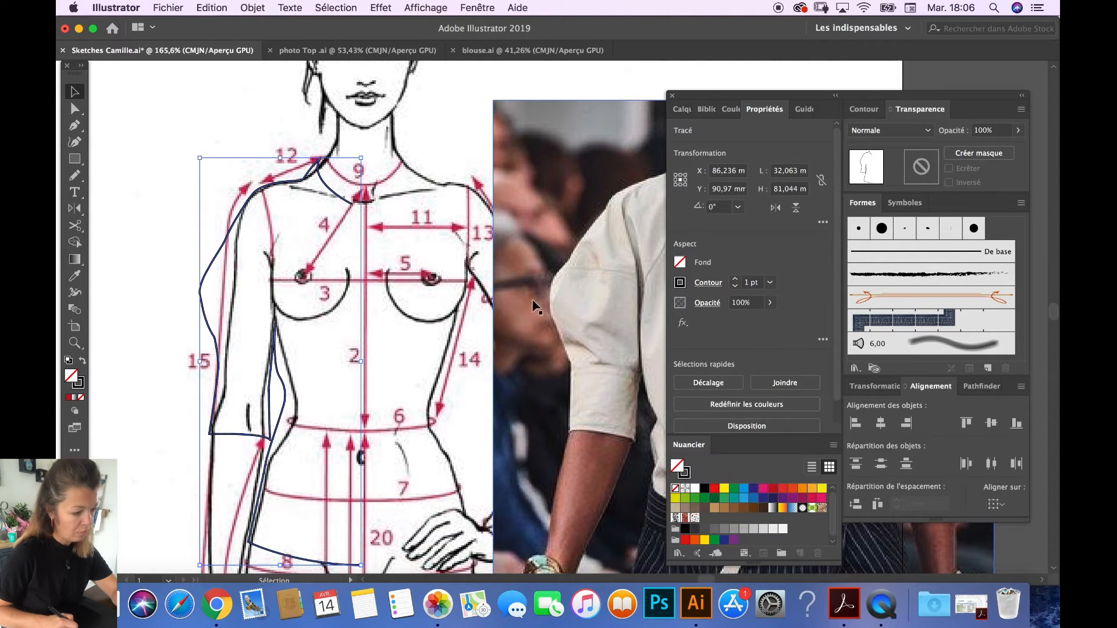
{"action": "left_click", "coordinate": [81, 127]}
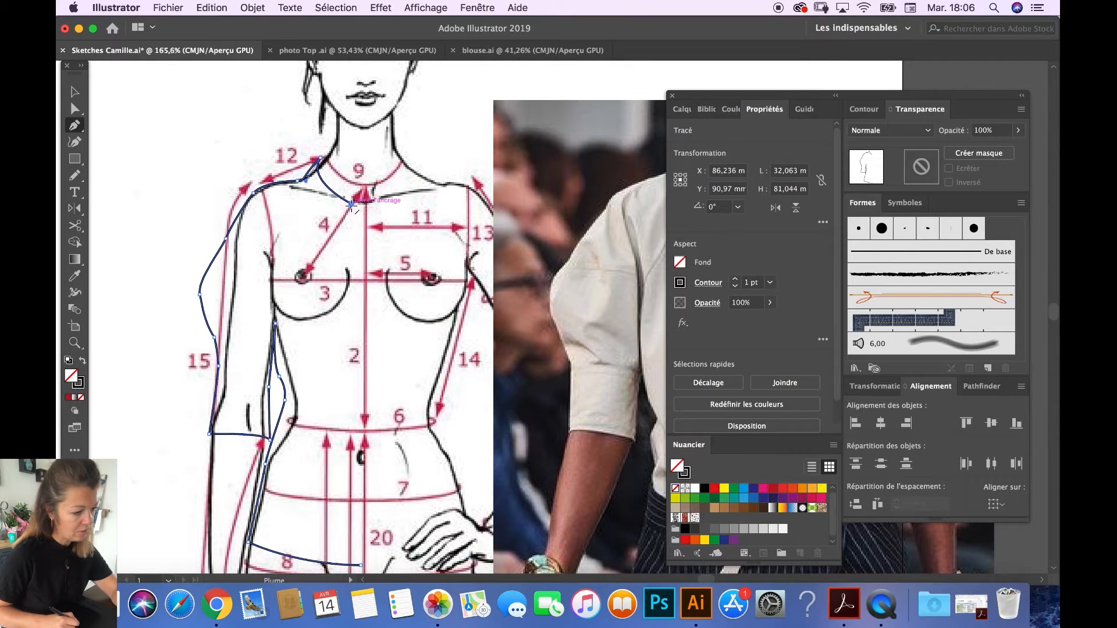
{"action": "left_click", "coordinate": [351, 204]}
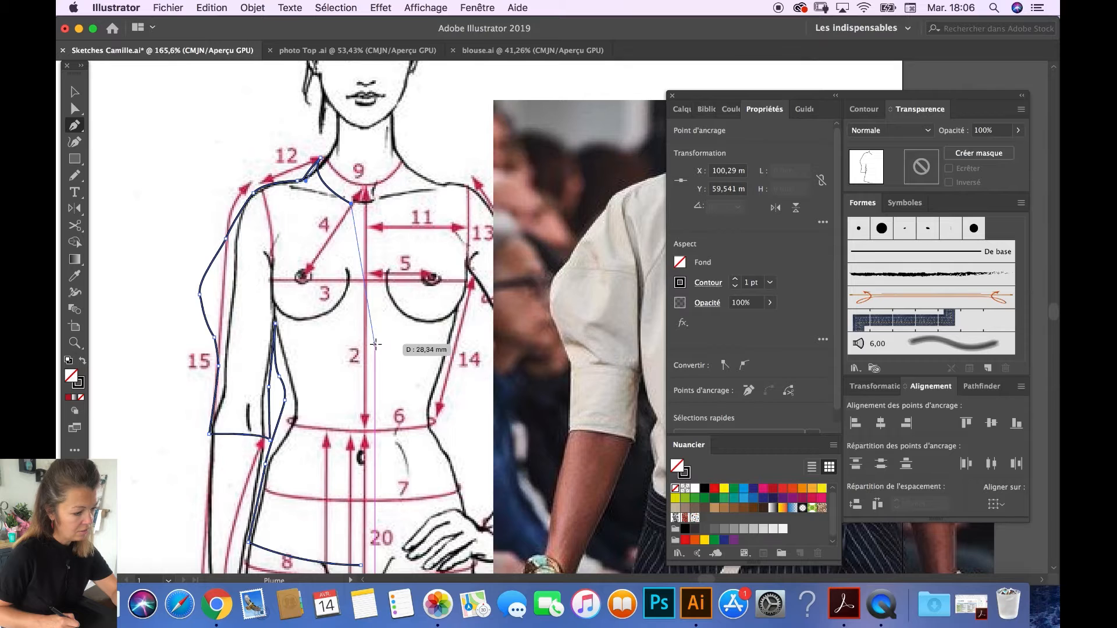
{"action": "scroll", "coordinate": [375, 344], "scroll_direction": "right", "scroll_amount": 4}
{"action": "scroll", "coordinate": [376, 344], "scroll_direction": "down", "scroll_amount": 1}
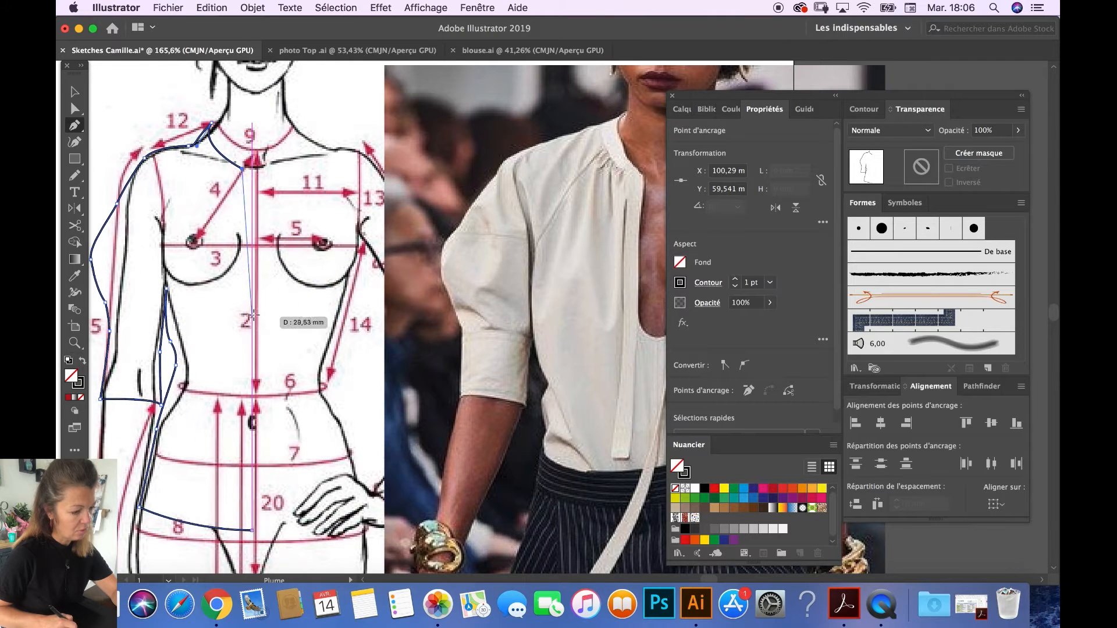
{"action": "left_click_drag", "start_coordinate": [256, 309], "coordinate": [293, 310]}
{"action": "left_click_drag", "start_coordinate": [293, 312], "coordinate": [293, 310]}
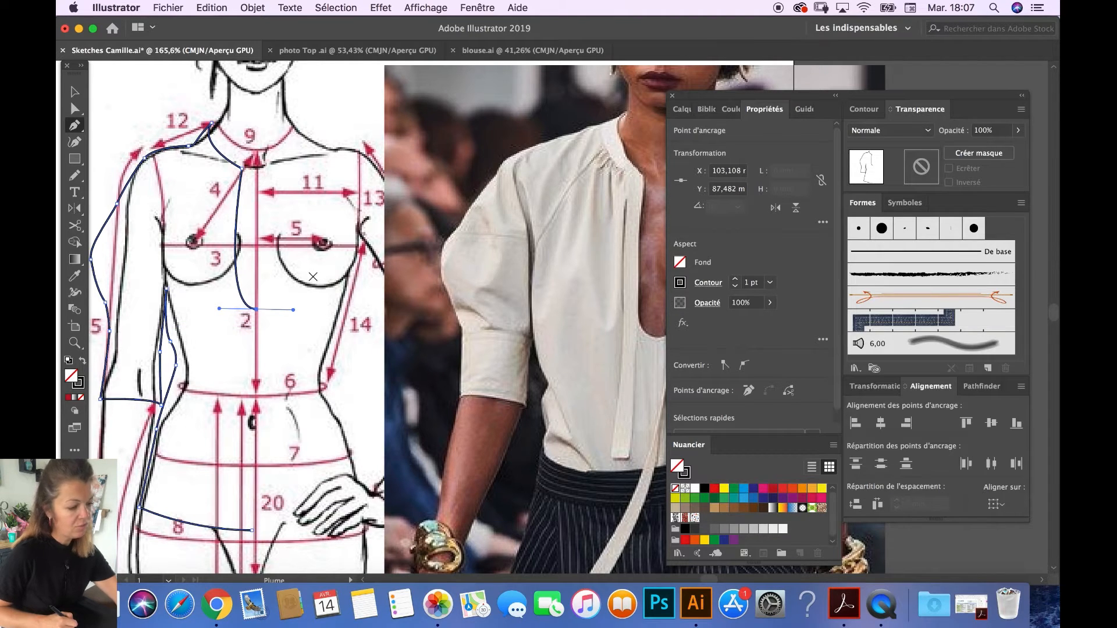
{"action": "left_click_drag", "start_coordinate": [303, 272], "coordinate": [347, 265]}
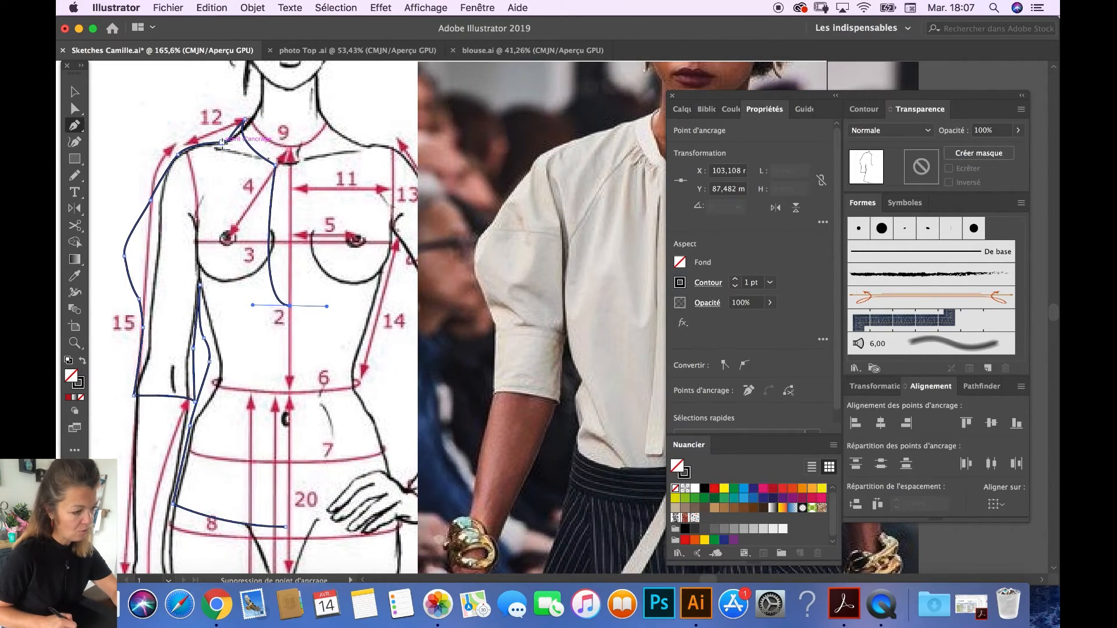
Reshape the neckline curve between the neck point and the front opening with Direct Selection.
{"action": "scroll", "coordinate": [221, 144], "scroll_direction": "up", "scroll_amount": 3}
{"action": "left_click_drag", "start_coordinate": [307, 156], "coordinate": [353, 189]}
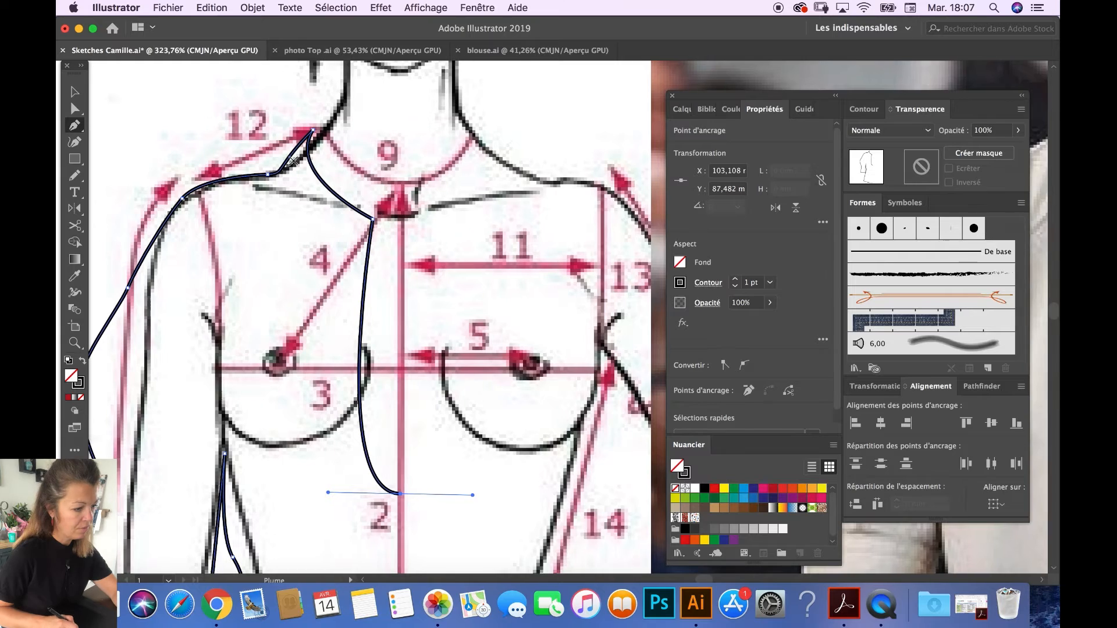
{"action": "left_click", "coordinate": [75, 109]}
{"action": "left_click", "coordinate": [286, 173]}
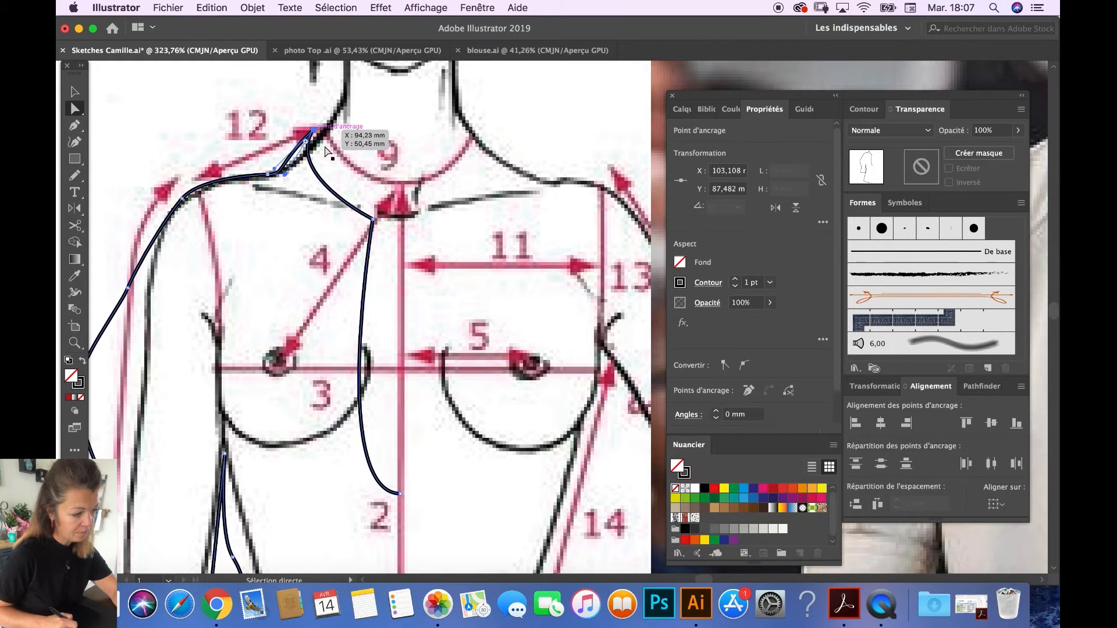
{"action": "mouse_move", "coordinate": [287, 176]}
{"action": "left_mouse_down"}
{"action": "mouse_move", "coordinate": [311, 172]}
{"action": "mouse_move", "coordinate": [291, 177]}
{"action": "left_mouse_up"}
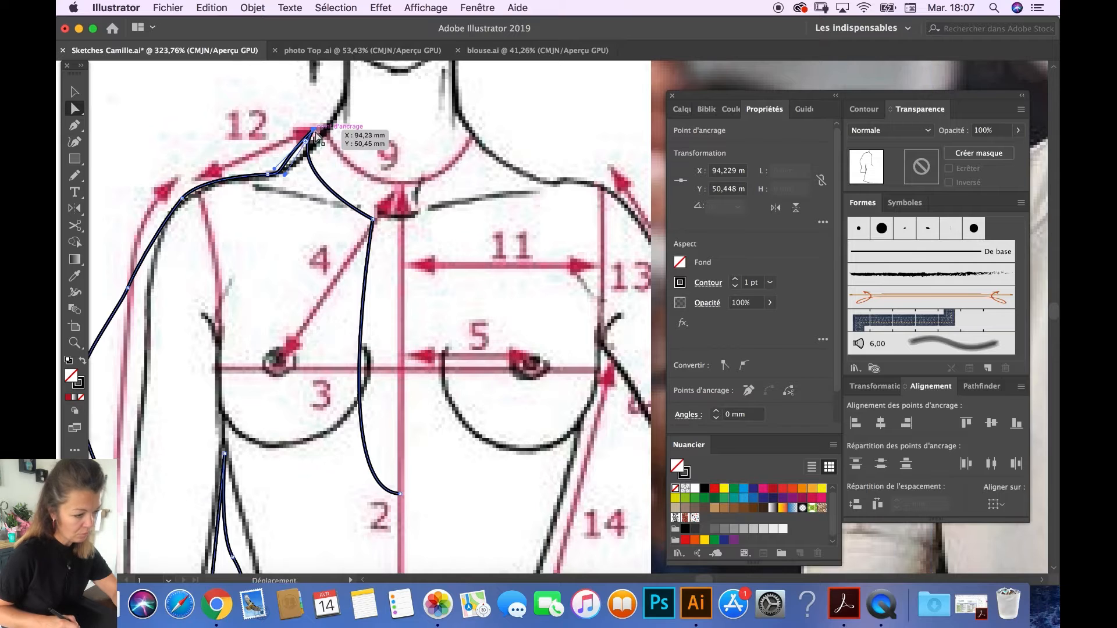
{"action": "left_click_drag", "start_coordinate": [288, 174], "coordinate": [305, 142]}
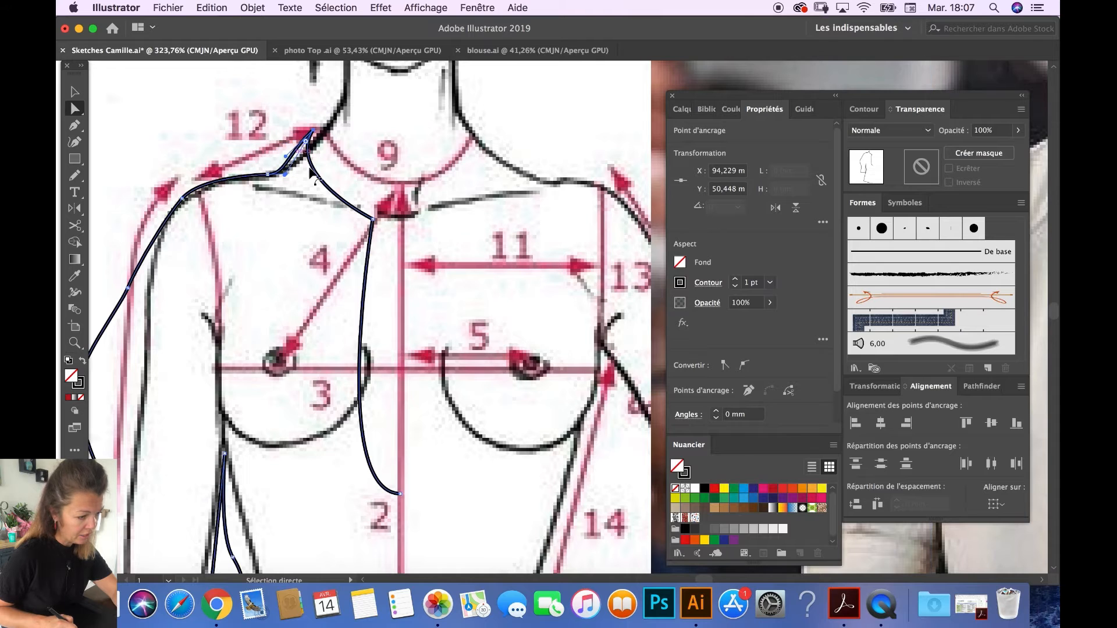
{"action": "left_click", "coordinate": [372, 219]}
{"action": "left_click_drag", "start_coordinate": [321, 180], "coordinate": [336, 190]}
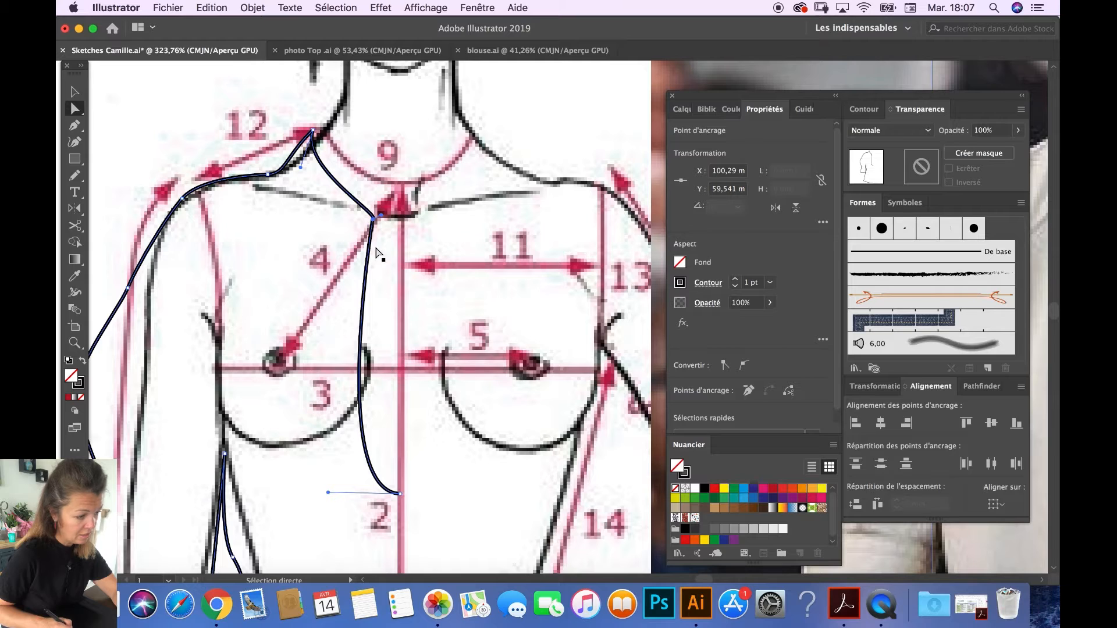
Draw the collar band's lower seam with the Pen, starting on the shoulder line and curving beside the neckline towards the front.
{"action": "left_click", "coordinate": [78, 126]}
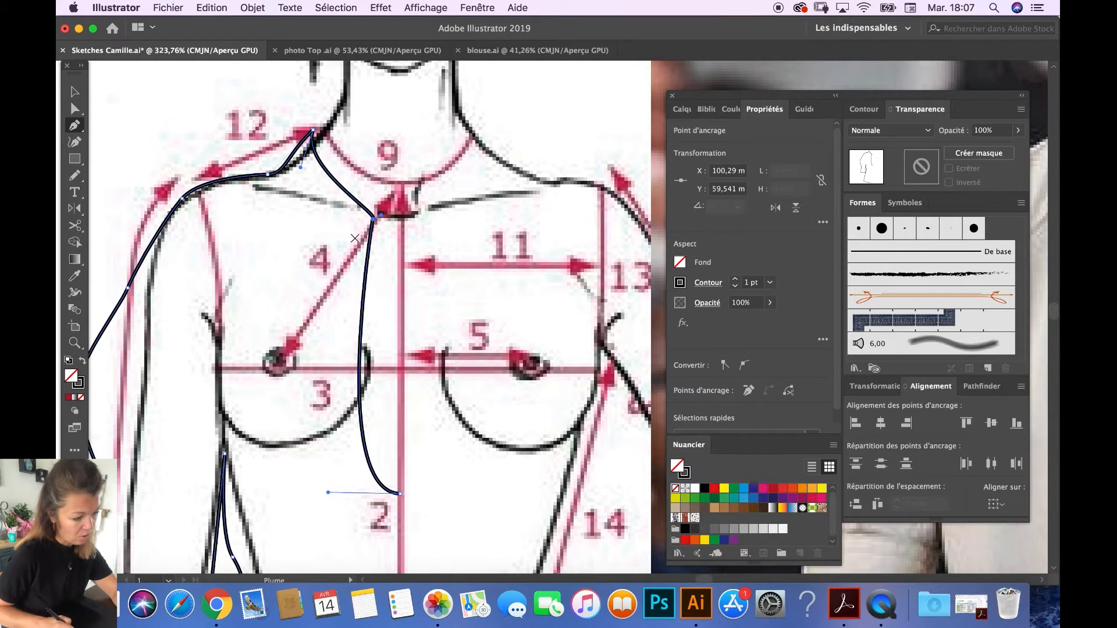
{"action": "left_click", "coordinate": [286, 173]}
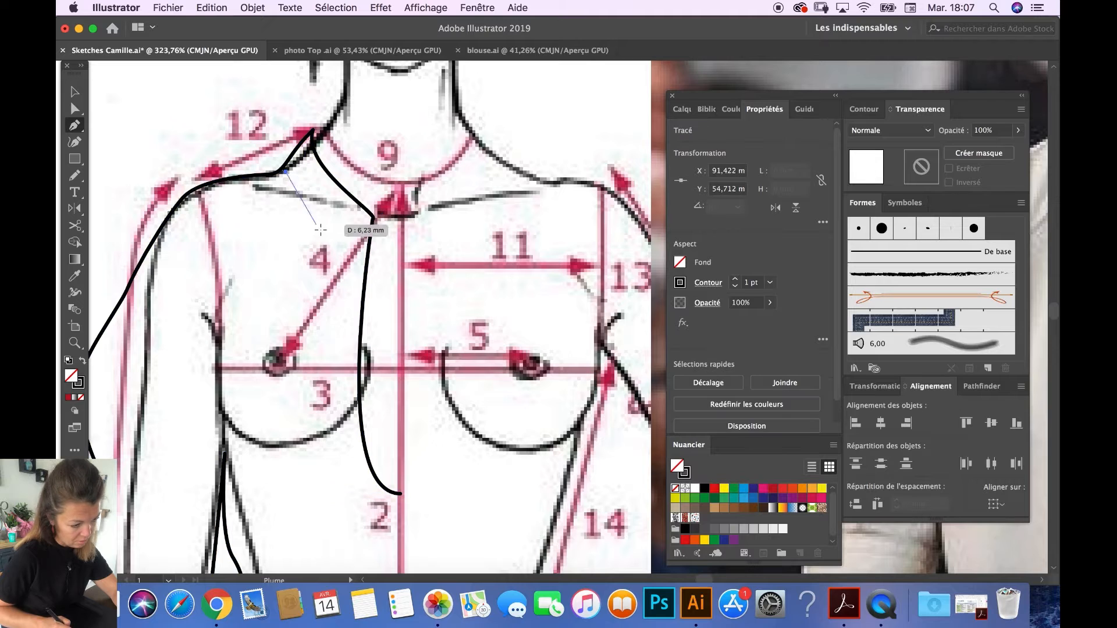
{"action": "left_click_drag", "start_coordinate": [345, 233], "coordinate": [364, 248]}
{"action": "key", "text": "super+z"}
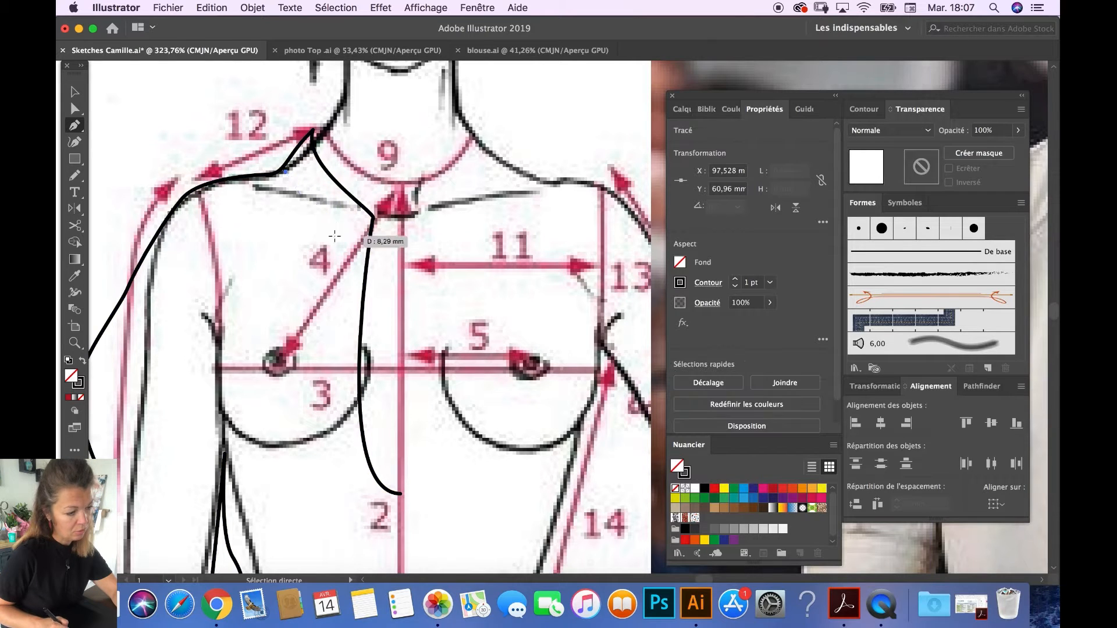
{"action": "left_click_drag", "start_coordinate": [343, 233], "coordinate": [338, 266]}
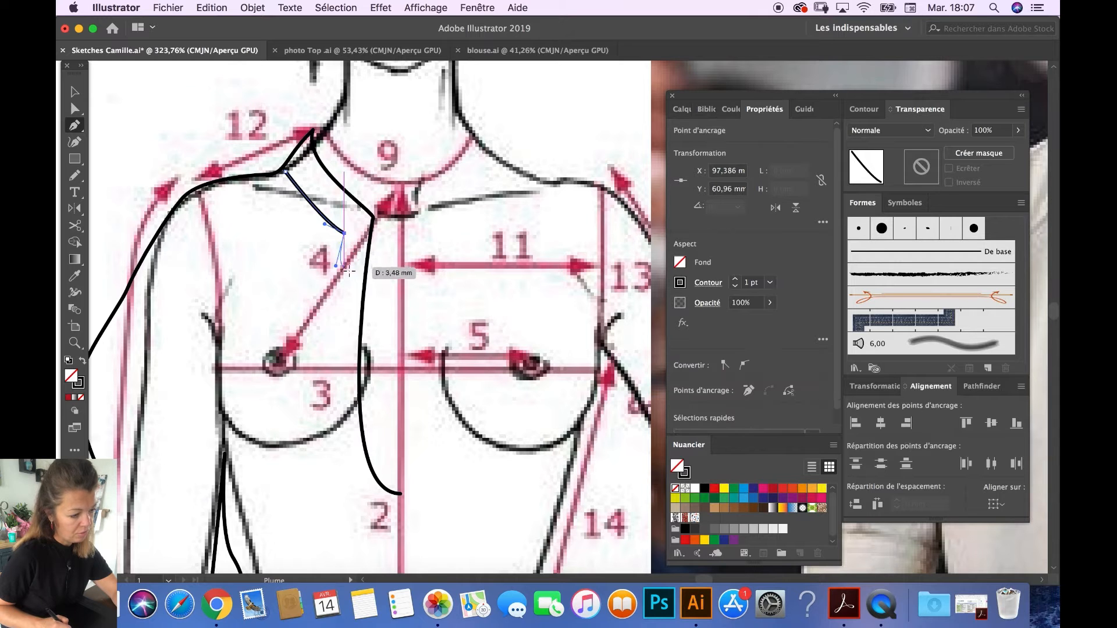
Continue the path as a narrow tie strip, straight down to the hip area, across, and back up to the neckline's front point.
{"action": "scroll", "coordinate": [349, 266], "scroll_direction": "up", "scroll_amount": 3}
{"action": "scroll", "coordinate": [350, 267], "scroll_direction": "down", "scroll_amount": 6}
{"action": "scroll", "coordinate": [350, 266], "scroll_direction": "down", "scroll_amount": 5}
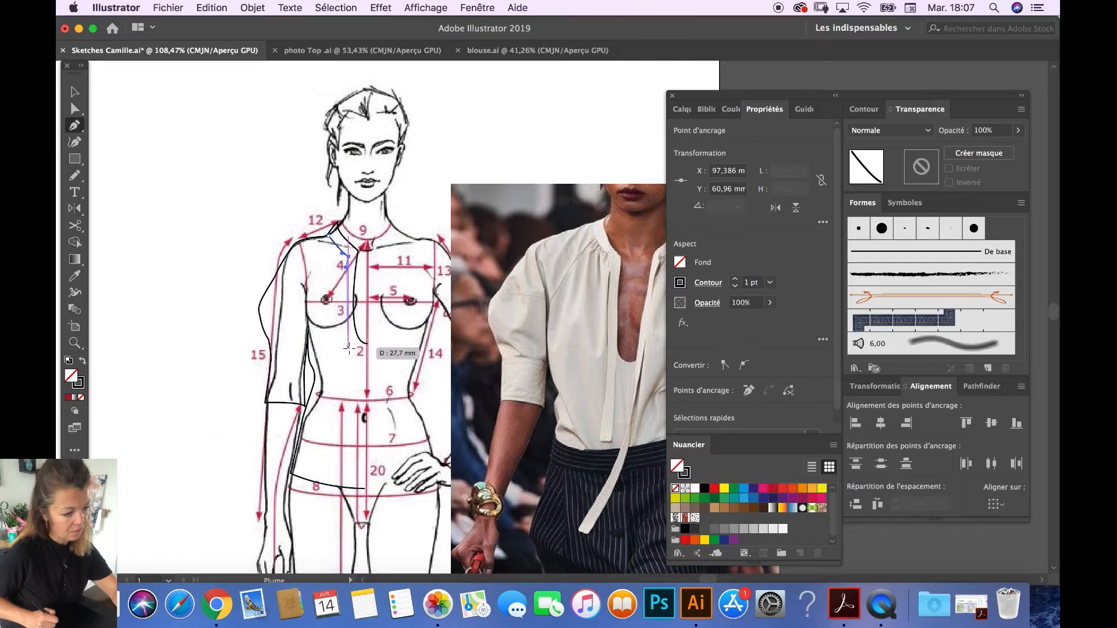
{"action": "left_click_drag", "start_coordinate": [348, 354], "coordinate": [349, 370]}
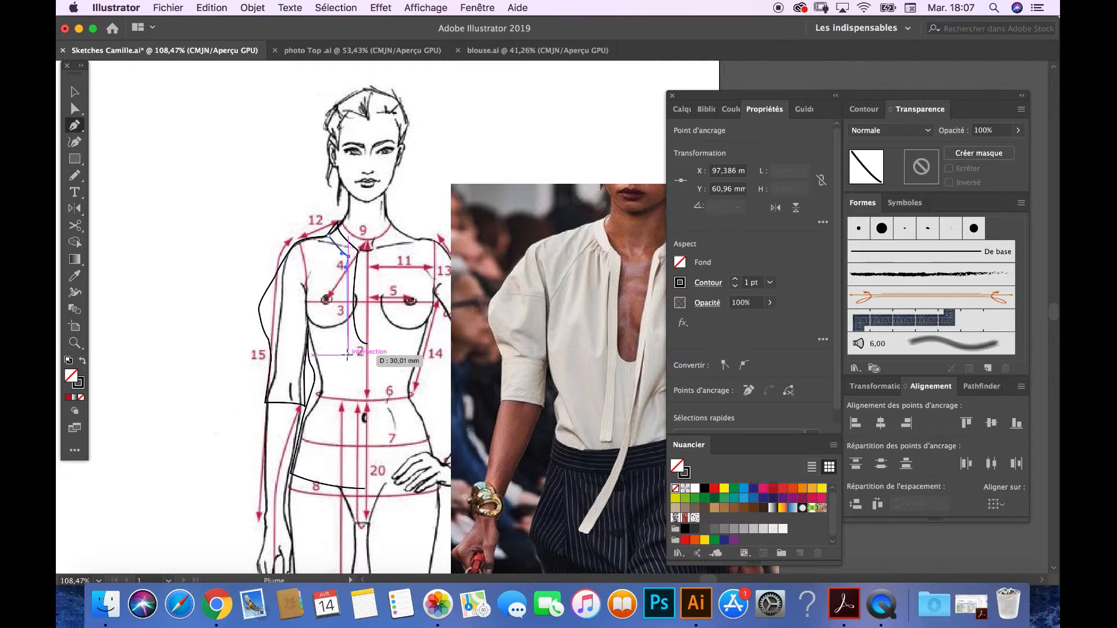
{"action": "left_click", "coordinate": [349, 431]}
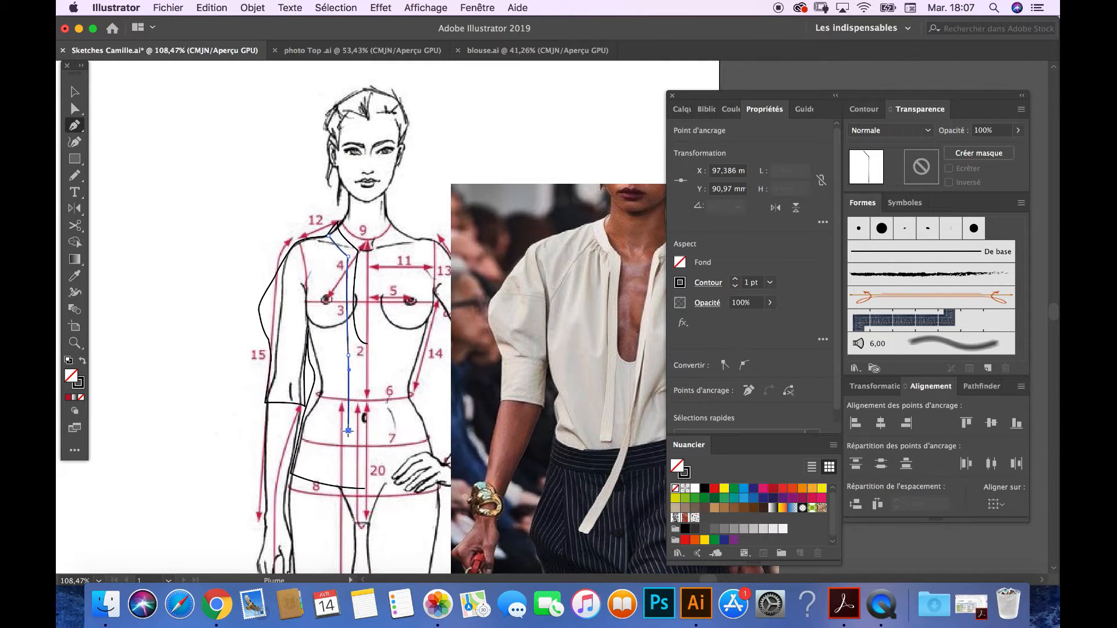
{"action": "left_click", "coordinate": [359, 430]}
{"action": "left_click", "coordinate": [358, 252]}
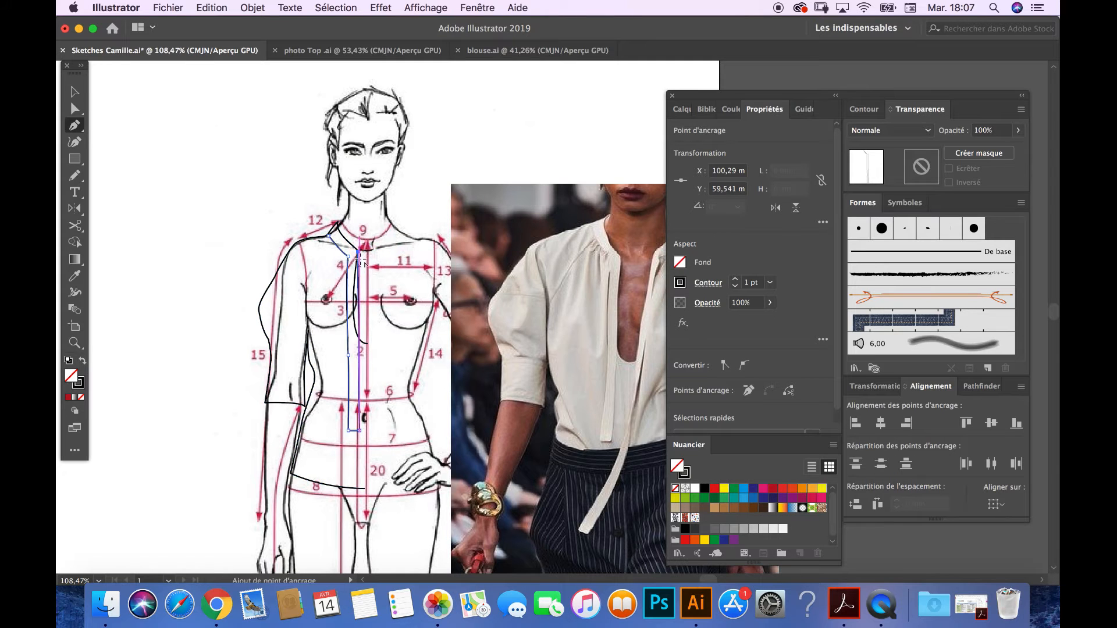
Close the collar and tie shape along the neckline, over the neck point and back to its start on the shoulder.
{"action": "scroll", "coordinate": [354, 232], "scroll_direction": "up", "scroll_amount": 4}
{"action": "left_click_drag", "start_coordinate": [326, 235], "coordinate": [321, 227]}
{"action": "left_click", "coordinate": [319, 211]}
{"action": "left_click", "coordinate": [300, 240]}
{"action": "left_click", "coordinate": [299, 240]}
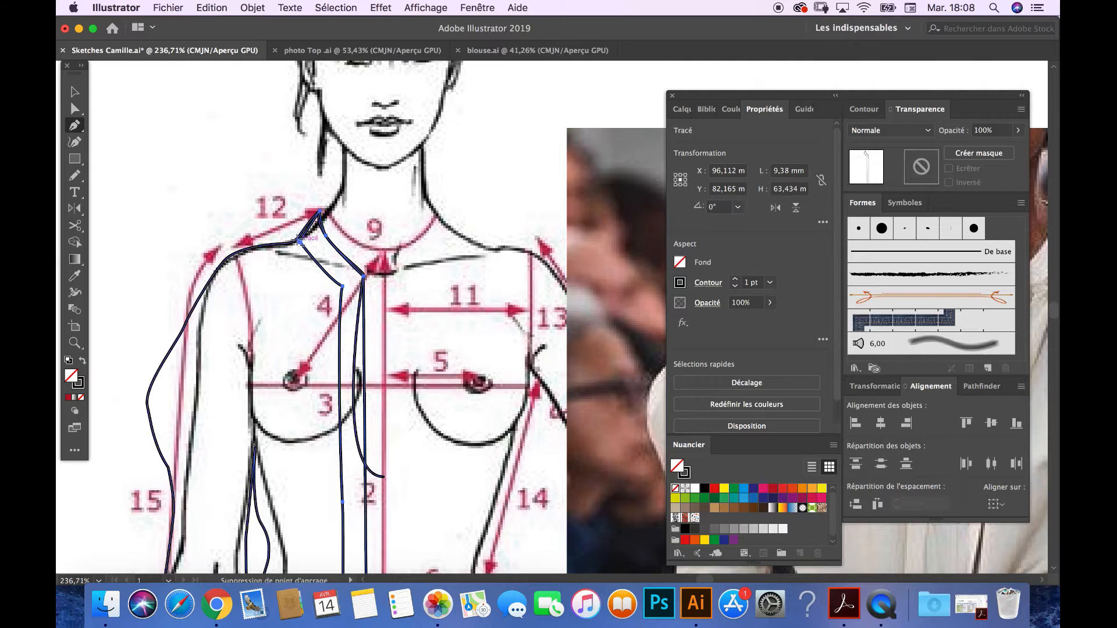
Adjust the collar shape's anchor points at the shoulder and neck point with Direct Selection.
{"action": "left_click", "coordinate": [74, 109]}
{"action": "scroll", "coordinate": [309, 244], "scroll_direction": "up", "scroll_amount": 3}
{"action": "scroll", "coordinate": [308, 243], "scroll_direction": "up", "scroll_amount": 3}
{"action": "left_click_drag", "start_coordinate": [293, 245], "coordinate": [286, 240]}
{"action": "left_click", "coordinate": [325, 182]}
{"action": "left_click_drag", "start_coordinate": [326, 181], "coordinate": [332, 193]}
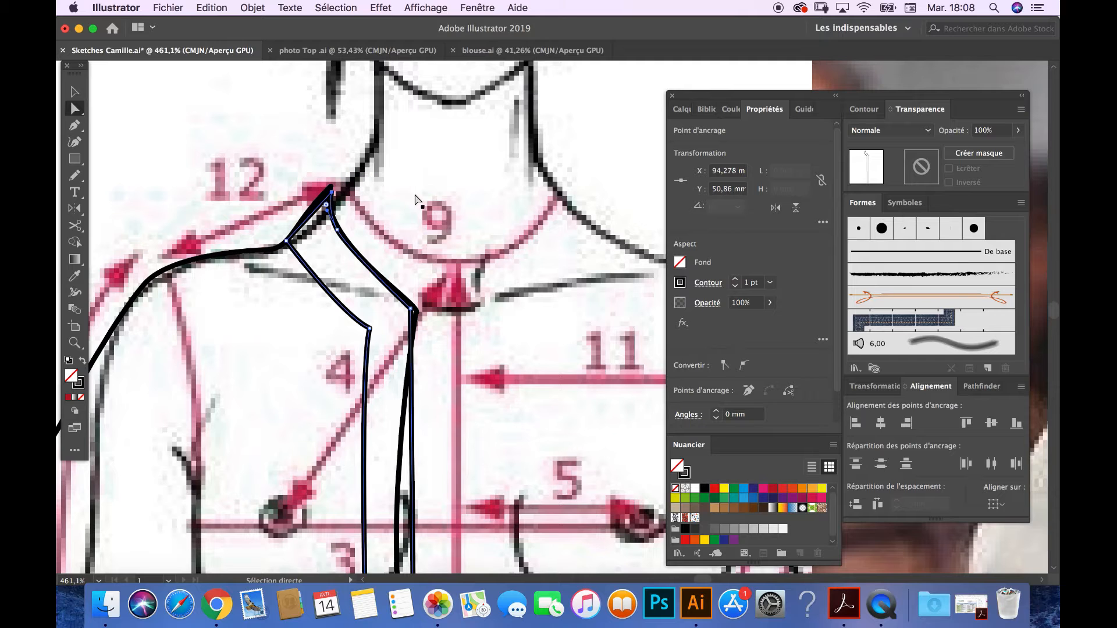
{"action": "key", "text": "v"}
{"action": "scroll", "coordinate": [399, 324], "scroll_direction": "down", "scroll_amount": 6}
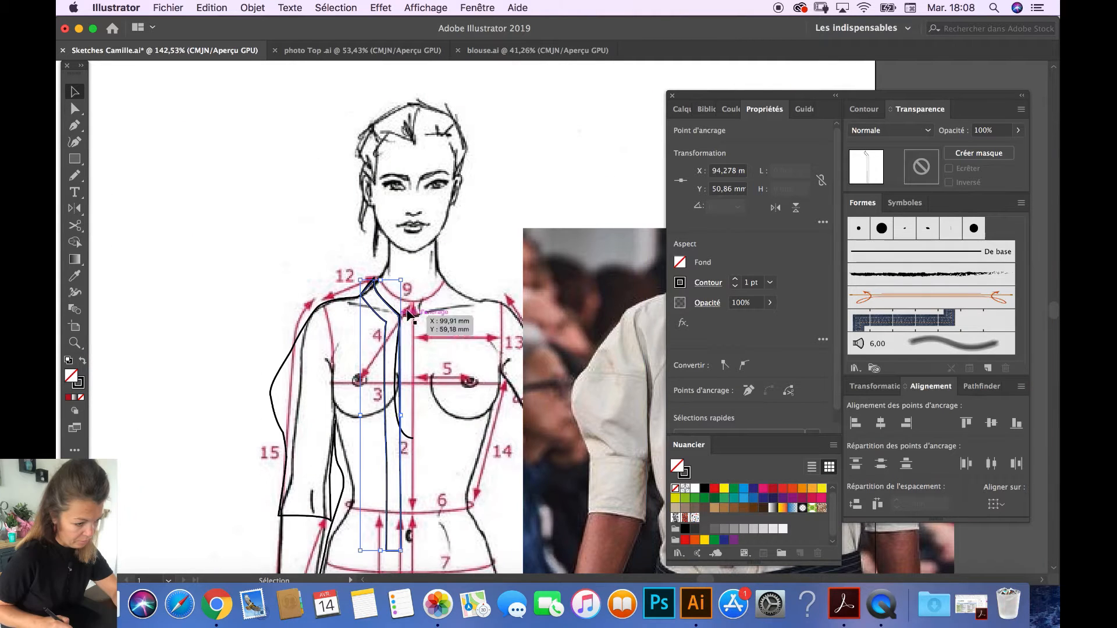
Add an anchor point midway along the collar's lower seam and shift it outward to round the seam into a smooth curve.
{"action": "left_click_drag", "start_coordinate": [437, 314], "coordinate": [308, 250]}
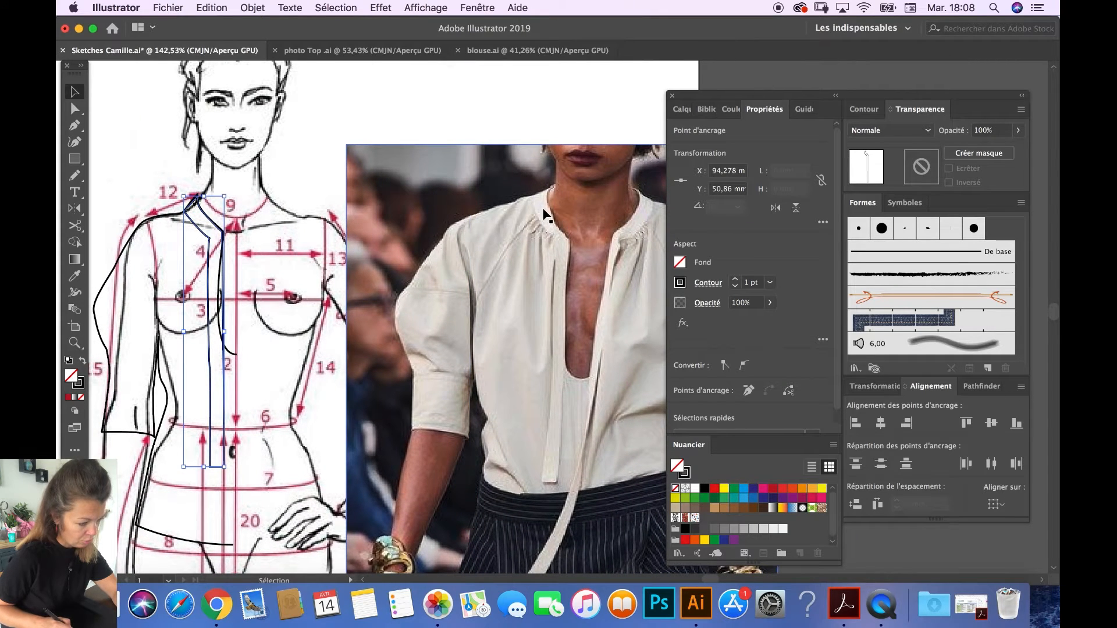
{"action": "scroll", "coordinate": [235, 250], "scroll_direction": "up", "scroll_amount": 5}
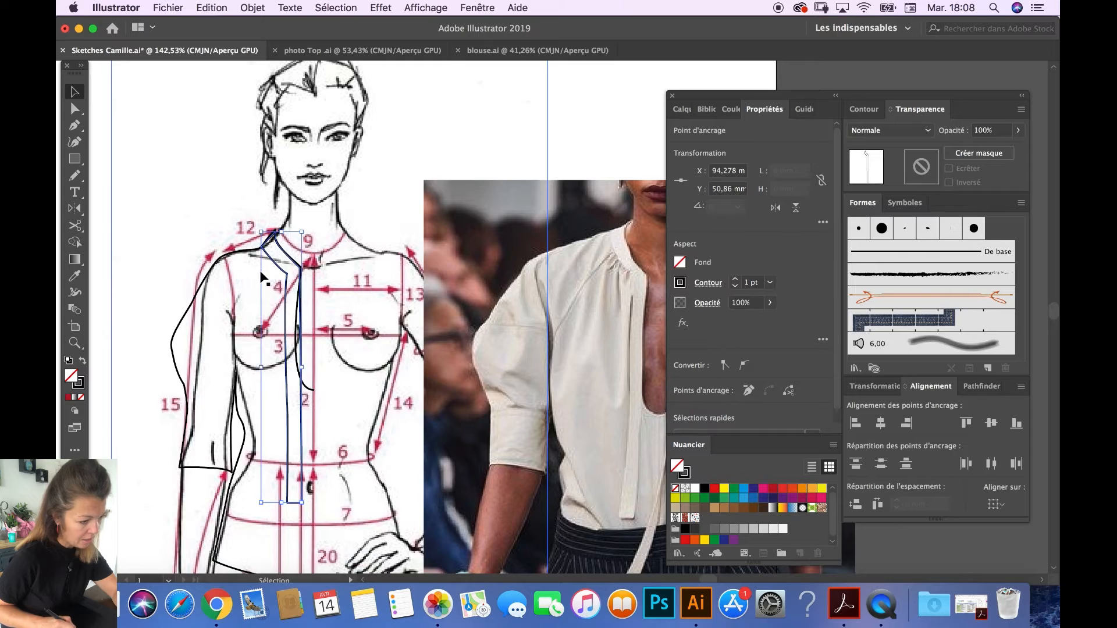
{"action": "left_click", "coordinate": [288, 261]}
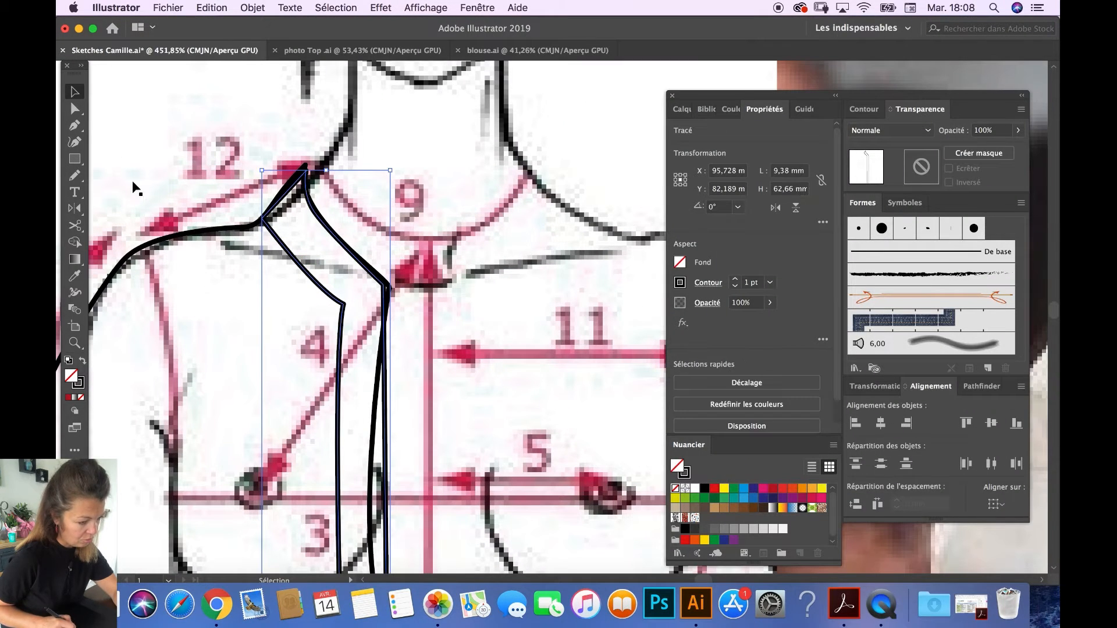
{"action": "left_click", "coordinate": [76, 125]}
{"action": "left_click", "coordinate": [298, 262]}
{"action": "left_click_drag", "start_coordinate": [298, 265], "coordinate": [293, 269]}
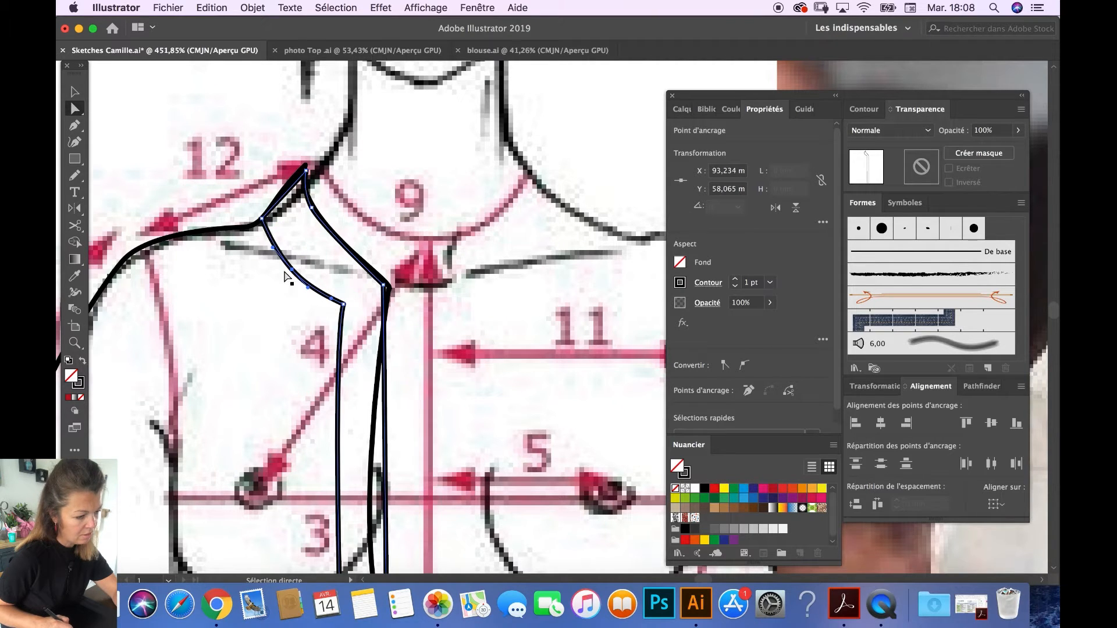
{"action": "left_click_drag", "start_coordinate": [336, 306], "coordinate": [338, 307]}
{"action": "scroll", "coordinate": [369, 342], "scroll_direction": "down", "scroll_amount": 4}
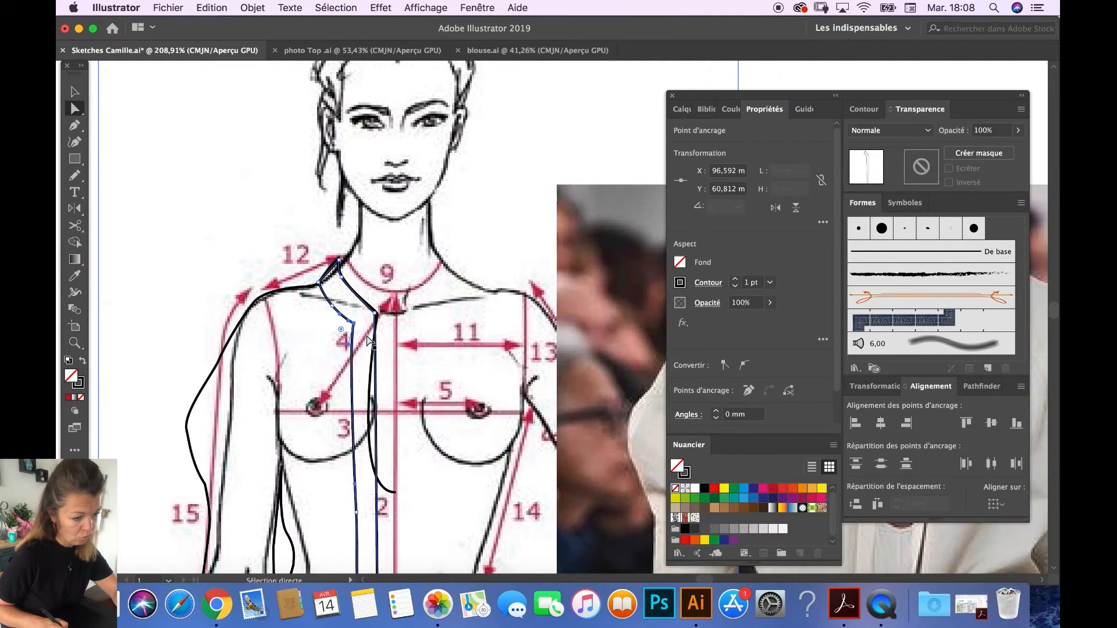
Draw the raglan seam with the Pen from the underarm up to the collar's lower seam, and smooth its curve.
{"action": "left_click_drag", "start_coordinate": [383, 343], "coordinate": [295, 158]}
{"action": "scroll", "coordinate": [380, 224], "scroll_direction": "down", "scroll_amount": 2}
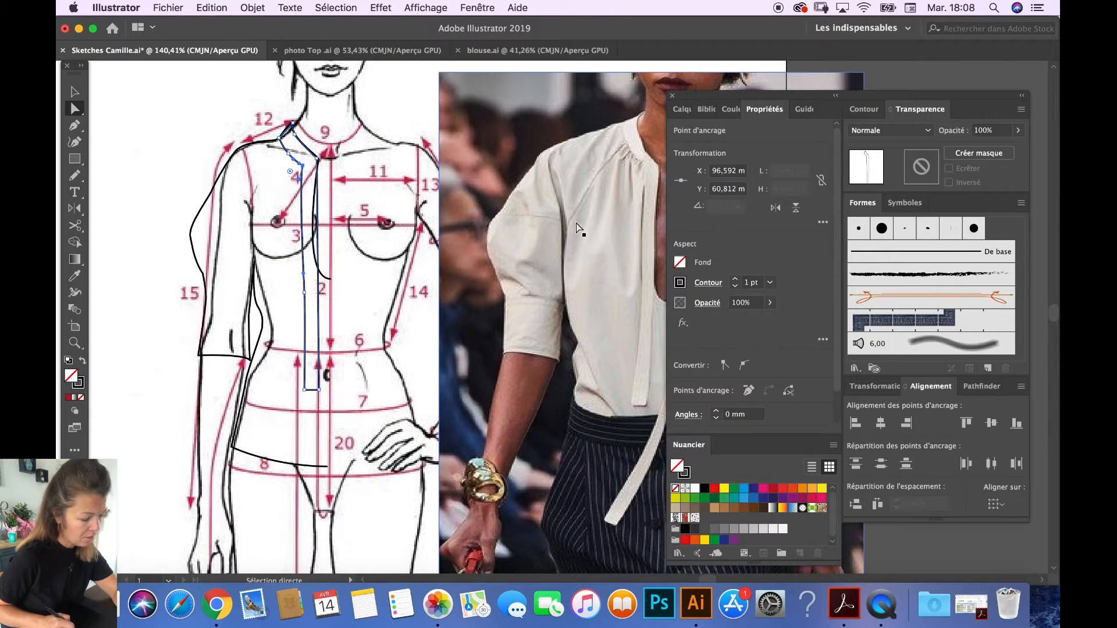
{"action": "left_click", "coordinate": [75, 125]}
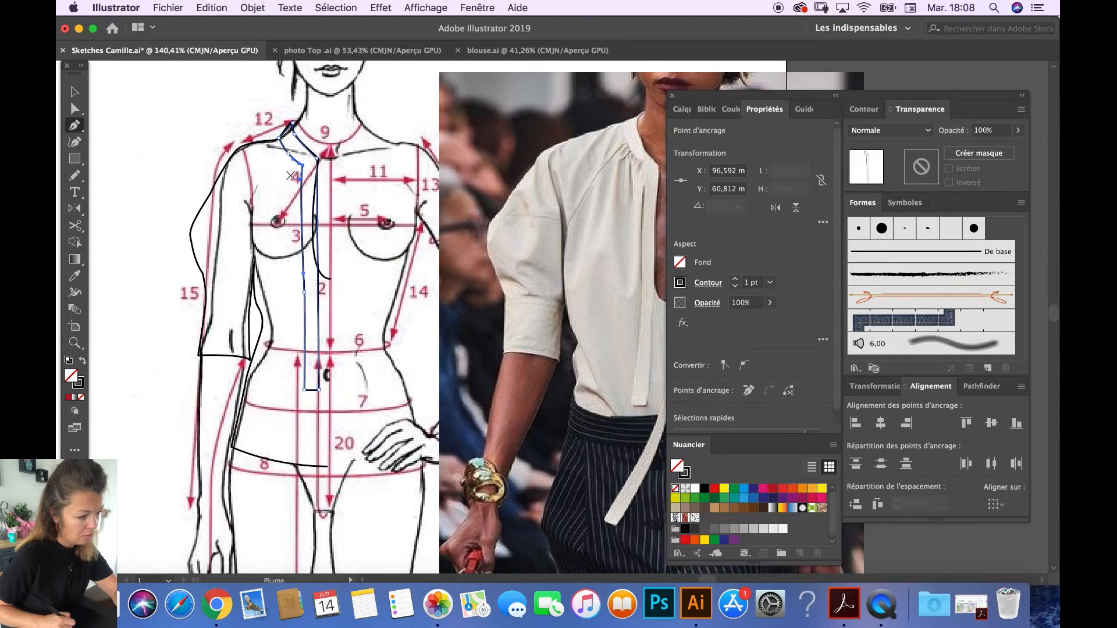
{"action": "left_click", "coordinate": [252, 253]}
{"action": "left_click_drag", "start_coordinate": [253, 203], "coordinate": [263, 186]}
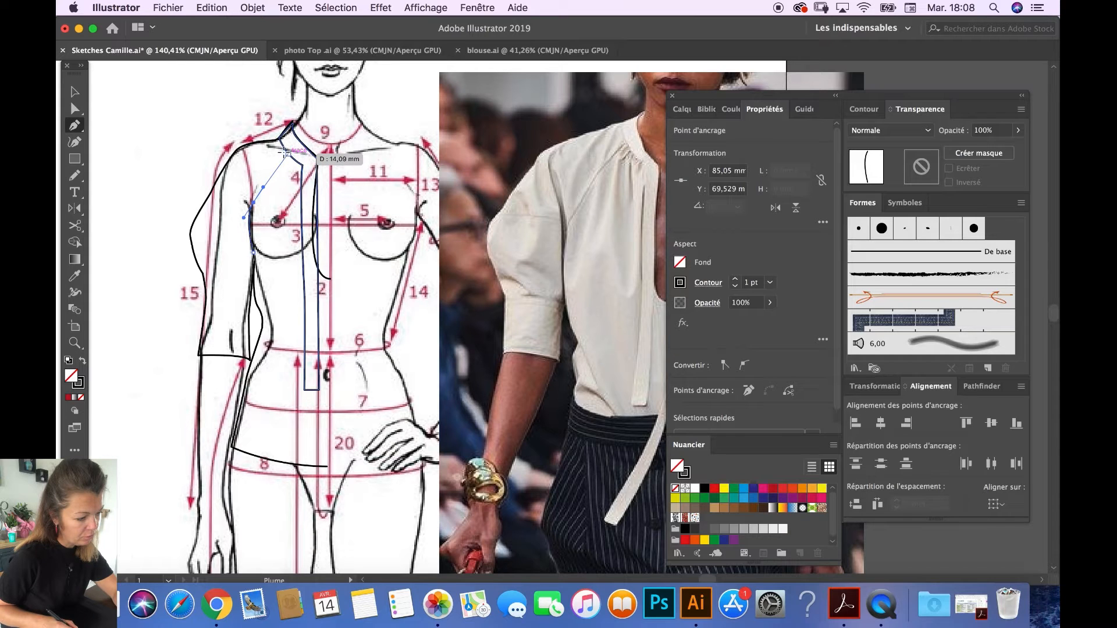
{"action": "scroll", "coordinate": [283, 153], "scroll_direction": "up", "scroll_amount": 1}
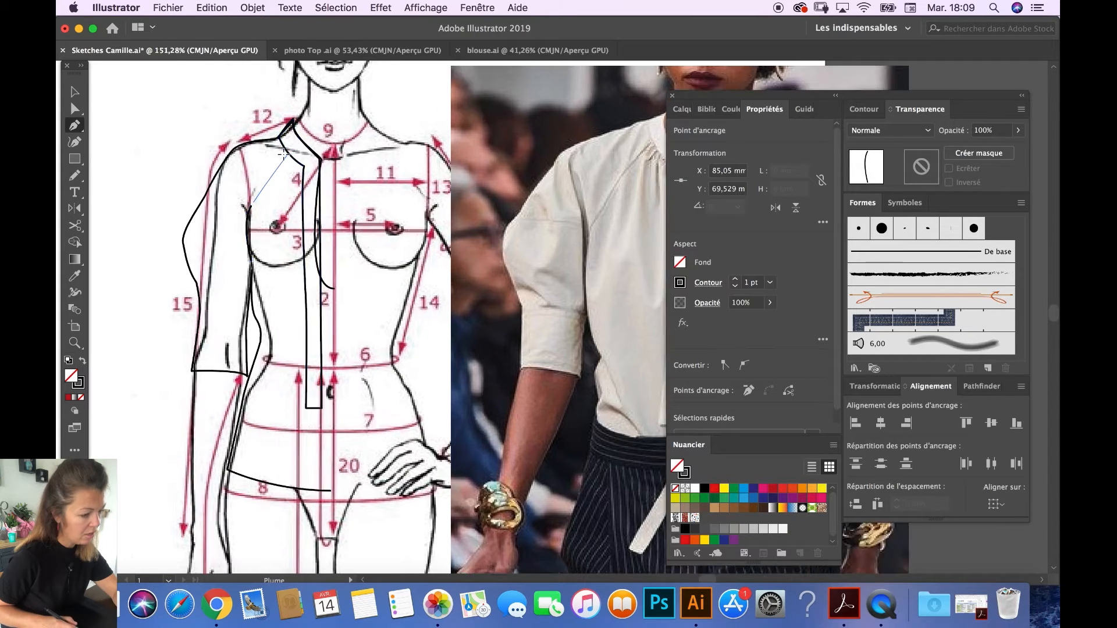
{"action": "scroll", "coordinate": [285, 154], "scroll_direction": "up", "scroll_amount": 5}
{"action": "left_click_drag", "start_coordinate": [292, 153], "coordinate": [329, 127]}
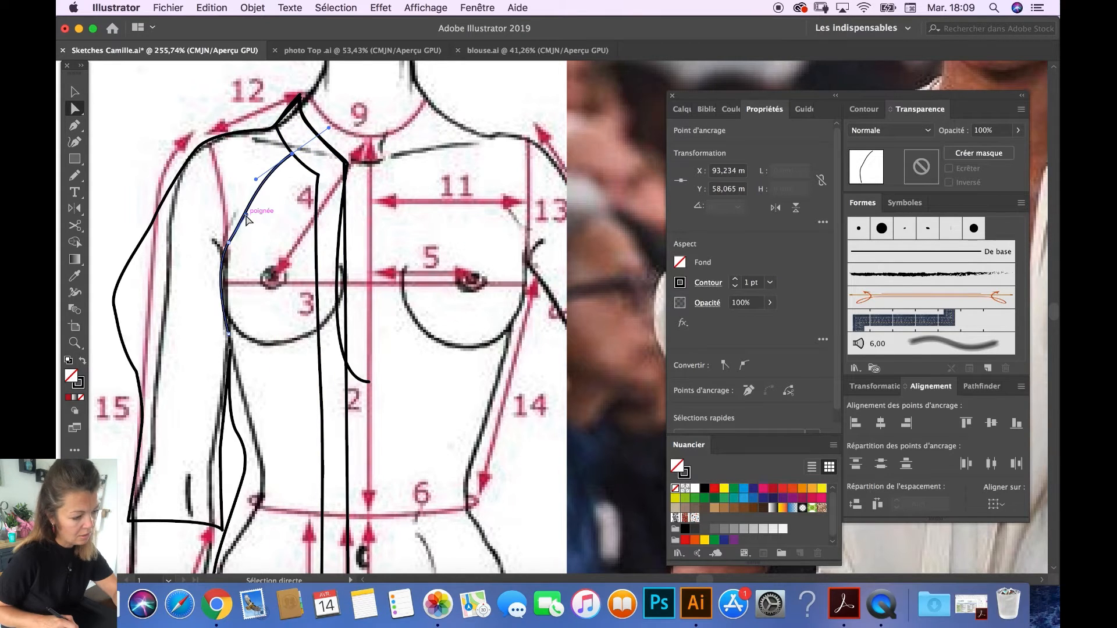
{"action": "left_click_drag", "start_coordinate": [246, 218], "coordinate": [241, 205]}
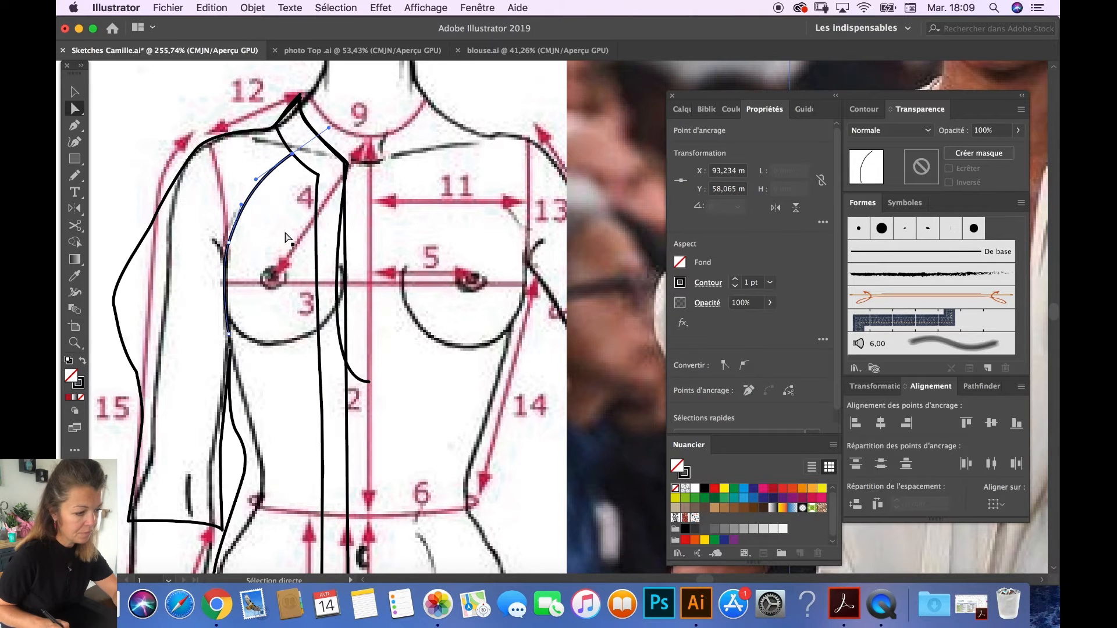
Draw a short hooked gather line with the Pen, just below the collar seam beside the raglan seam.
{"action": "scroll", "coordinate": [429, 241], "scroll_direction": "down", "scroll_amount": 2}
{"action": "left_click_drag", "start_coordinate": [431, 229], "coordinate": [289, 229]}
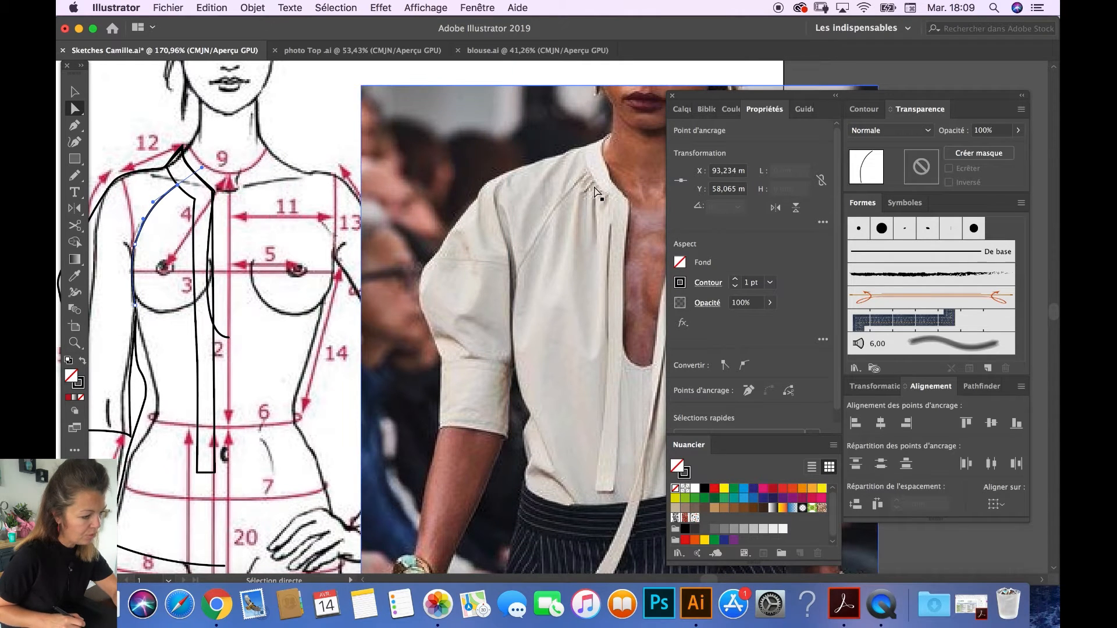
{"action": "left_click_drag", "start_coordinate": [198, 224], "coordinate": [371, 232]}
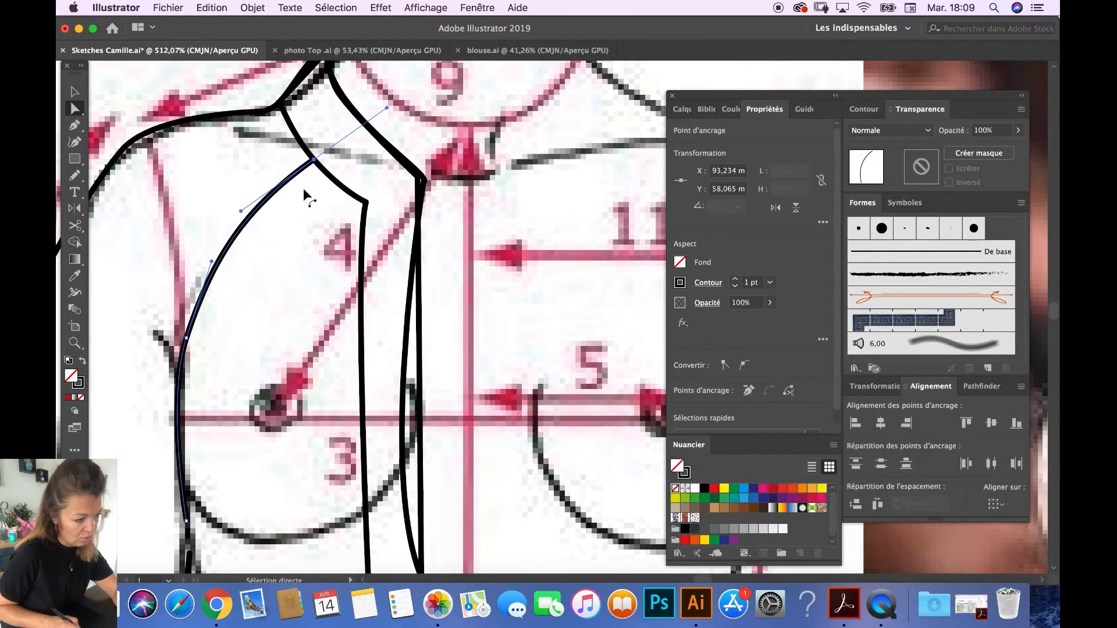
{"action": "left_click", "coordinate": [74, 125]}
{"action": "left_click", "coordinate": [314, 193]}
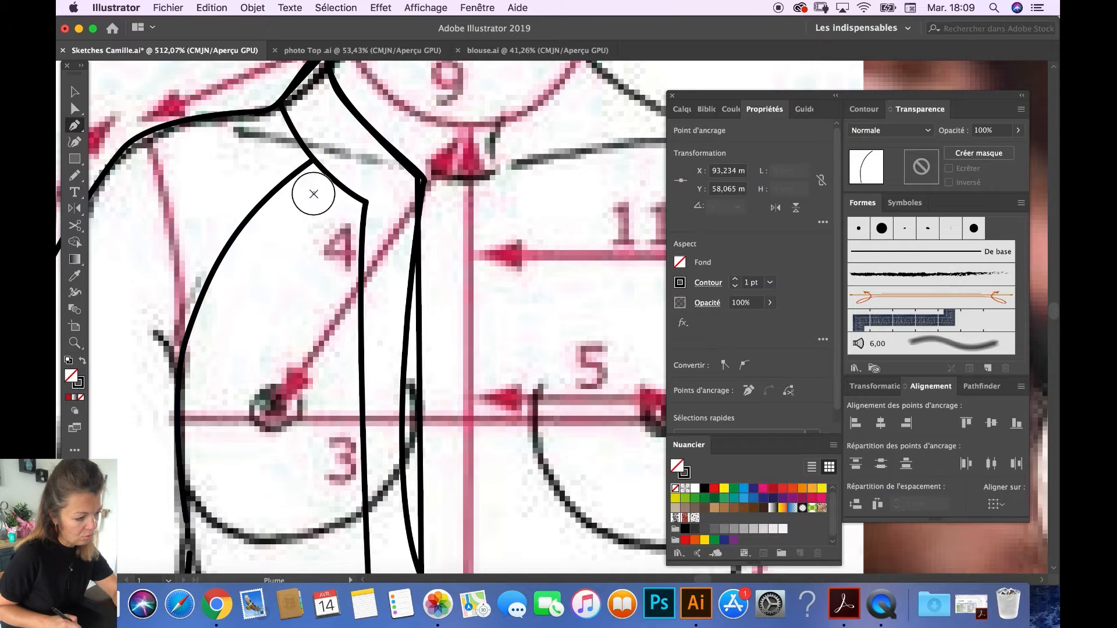
{"action": "left_click_drag", "start_coordinate": [323, 176], "coordinate": [319, 174]}
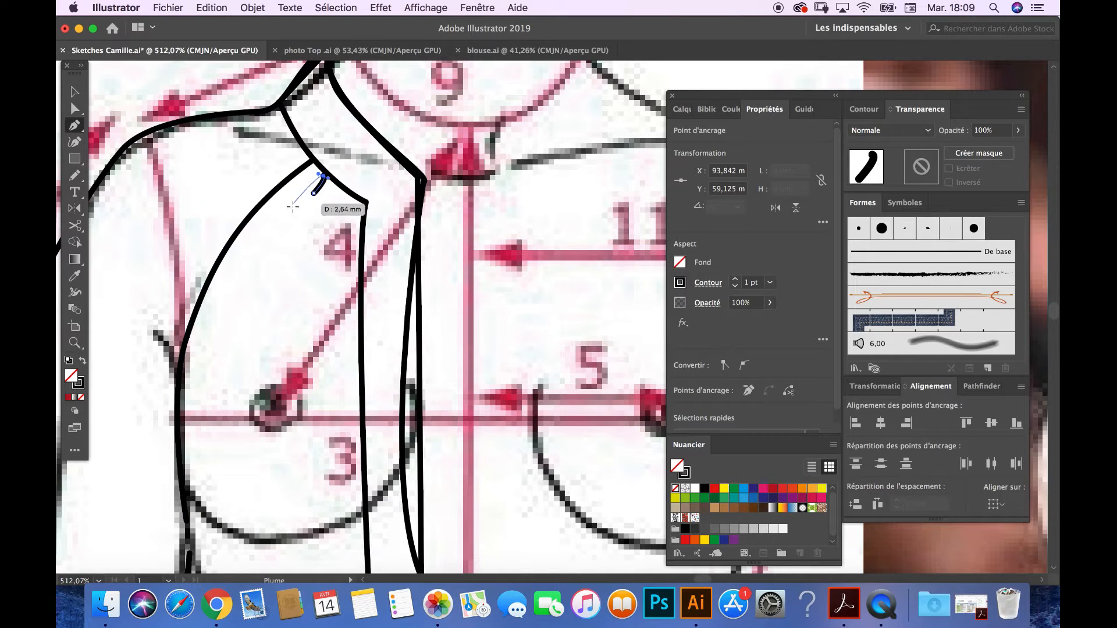
{"action": "left_click", "coordinate": [271, 232]}
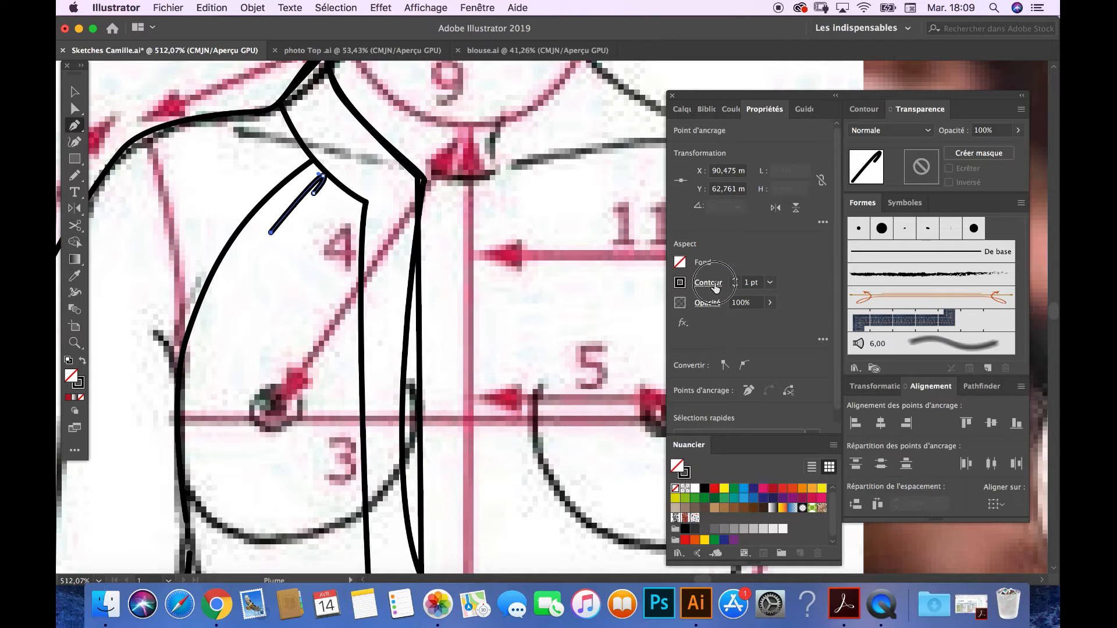
Apply the lens-shaped width profile, tapered at both ends, to the gather line's 1 pt stroke.
{"action": "left_click", "coordinate": [714, 285]}
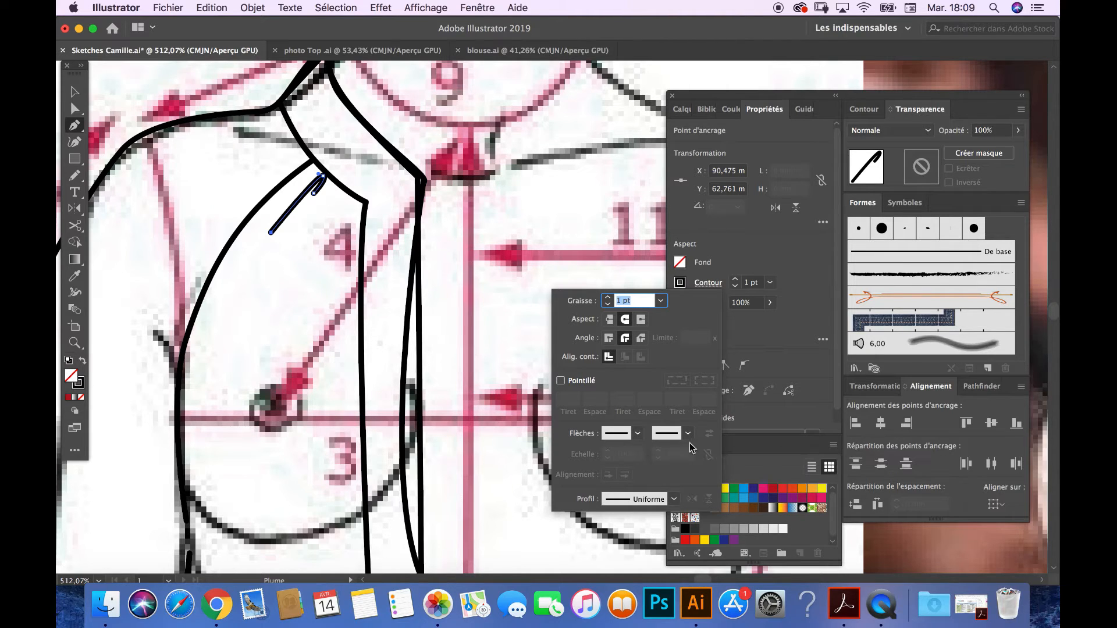
{"action": "left_click", "coordinate": [682, 500]}
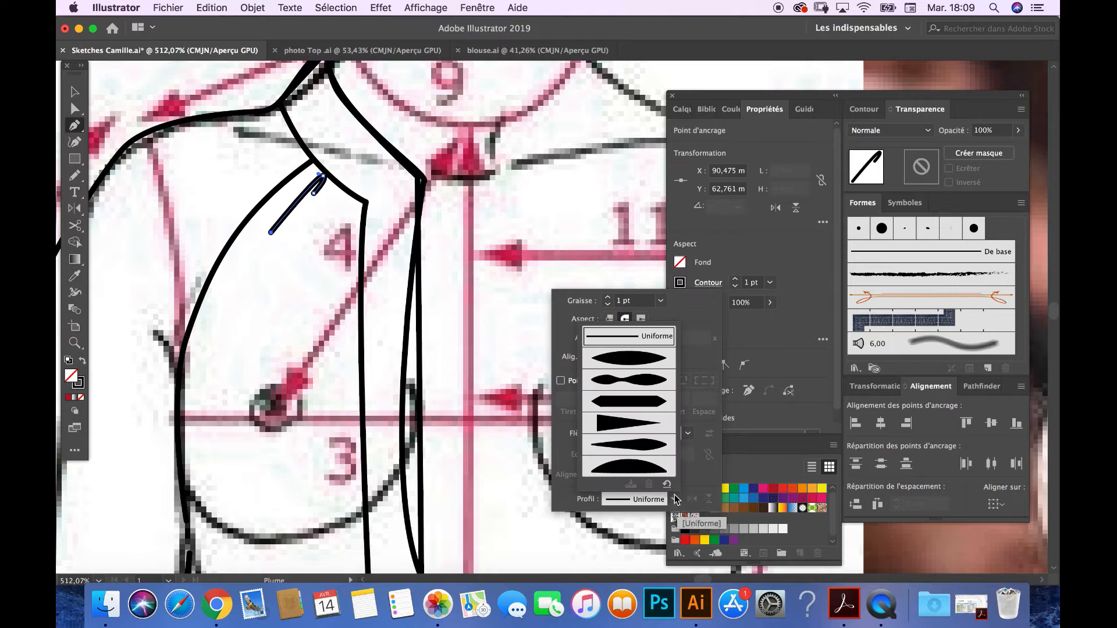
{"action": "left_click", "coordinate": [663, 379]}
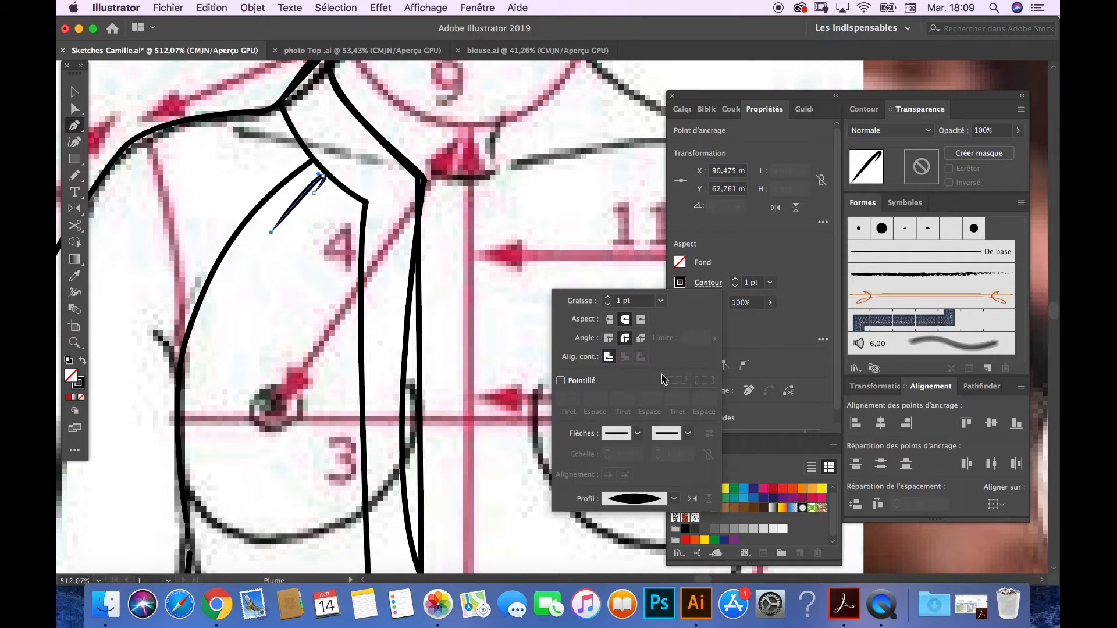
{"action": "left_click", "coordinate": [697, 265]}
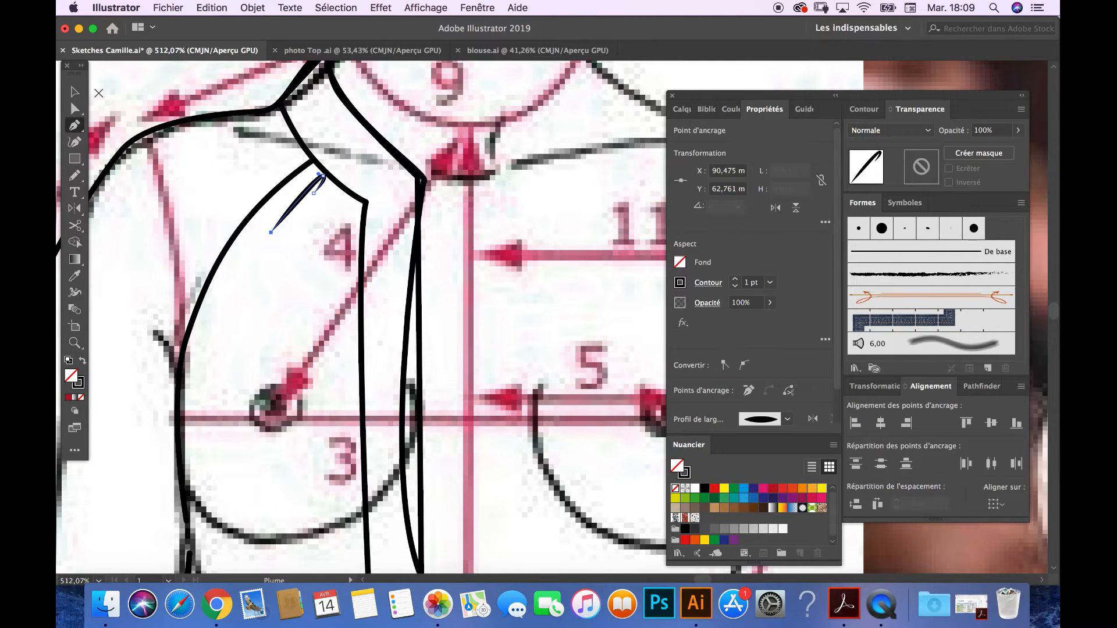
Draw two more short gather lines below the collar seam, between the first one and the tie strip.
{"action": "left_click", "coordinate": [324, 192]}
{"action": "mouse_move", "coordinate": [334, 185]}
{"action": "left_mouse_down"}
{"action": "mouse_move", "coordinate": [309, 238]}
{"action": "mouse_move", "coordinate": [349, 198]}
{"action": "left_mouse_up"}
{"action": "left_click", "coordinate": [309, 232]}
{"action": "key", "text": "Escape"}
{"action": "left_click", "coordinate": [352, 208]}
{"action": "left_click", "coordinate": [329, 232]}
{"action": "key", "text": "Escape"}
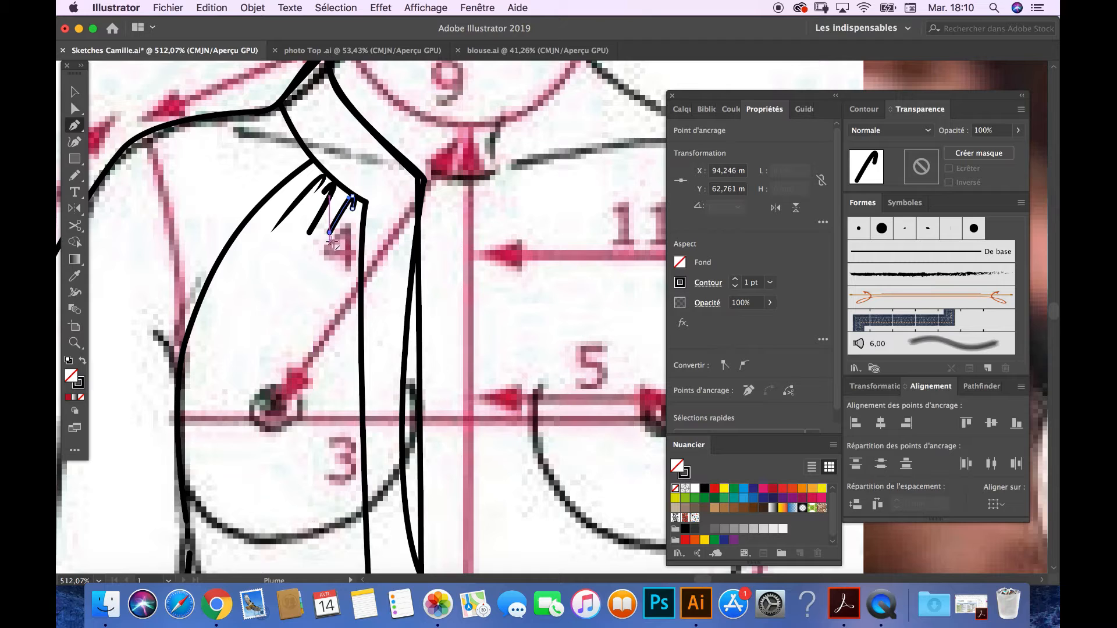
Give the two new gather lines the same lens-shaped stroke profile, tapered at both ends.
{"action": "left_click", "coordinate": [75, 92]}
{"action": "left_click", "coordinate": [315, 222], "text": "shift"}
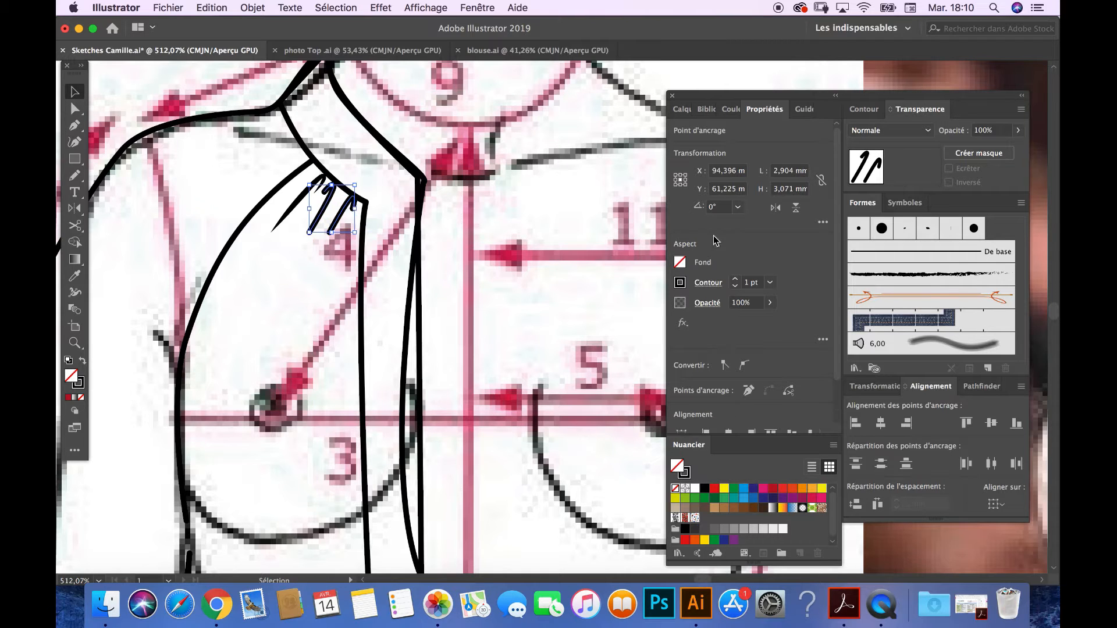
{"action": "left_click", "coordinate": [708, 285]}
{"action": "left_click", "coordinate": [673, 499]}
{"action": "left_click", "coordinate": [588, 349]}
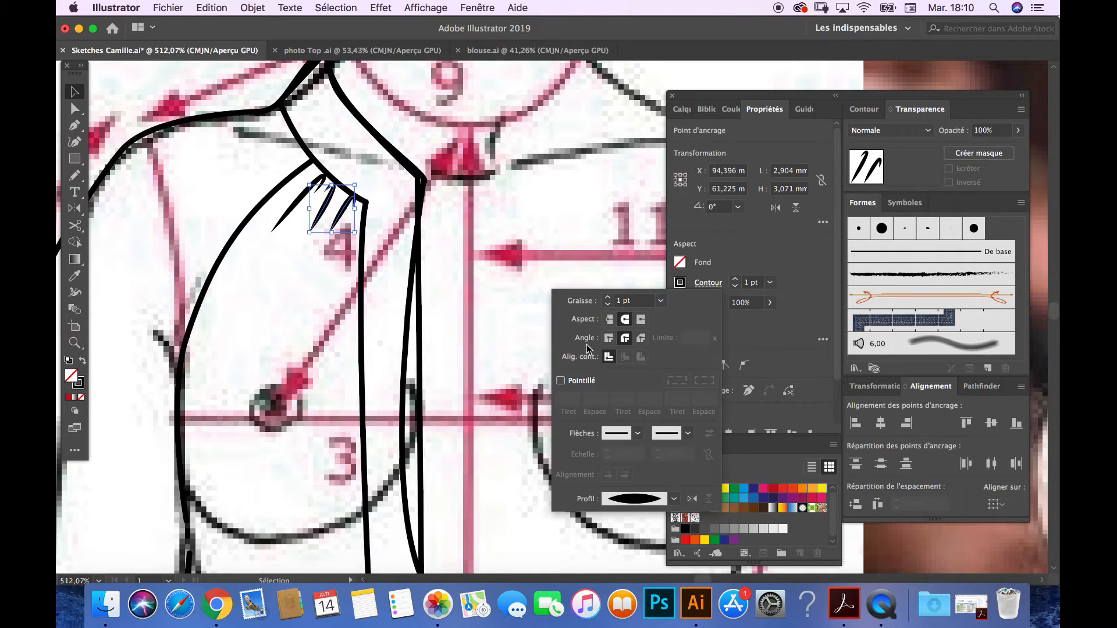
{"action": "left_click", "coordinate": [410, 254]}
Draw a curved seam with the Pen across the upper sleeve, from the raglan seam to the sleeve's outer edge.
{"action": "scroll", "coordinate": [409, 256], "scroll_direction": "down", "scroll_amount": 5}
{"action": "left_click_drag", "start_coordinate": [497, 272], "coordinate": [331, 209]}
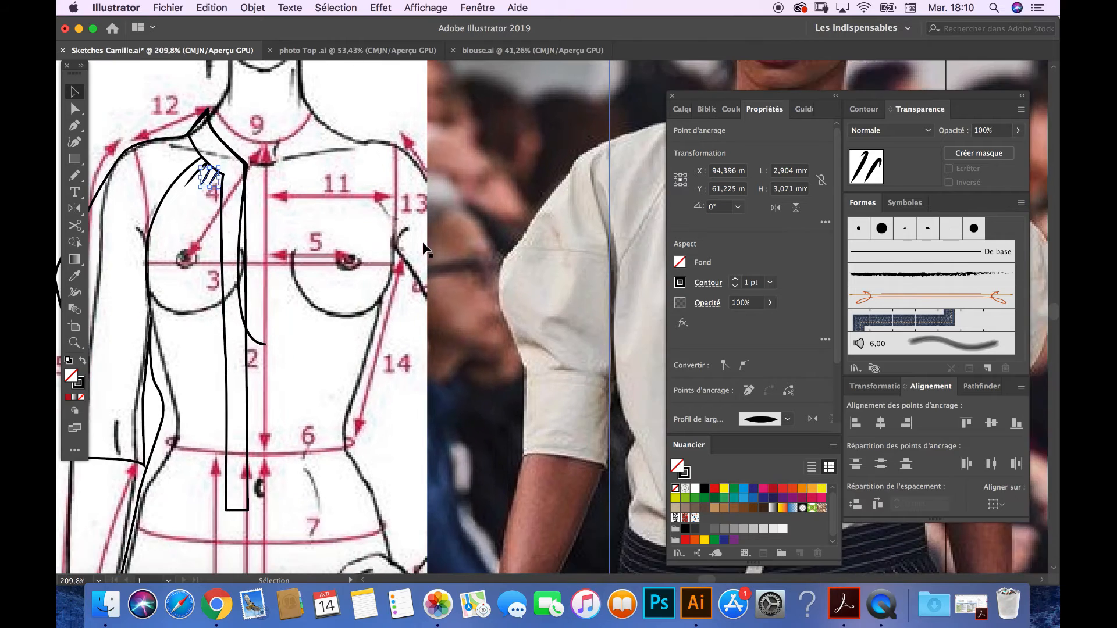
{"action": "scroll", "coordinate": [419, 246], "scroll_direction": "down", "scroll_amount": 3}
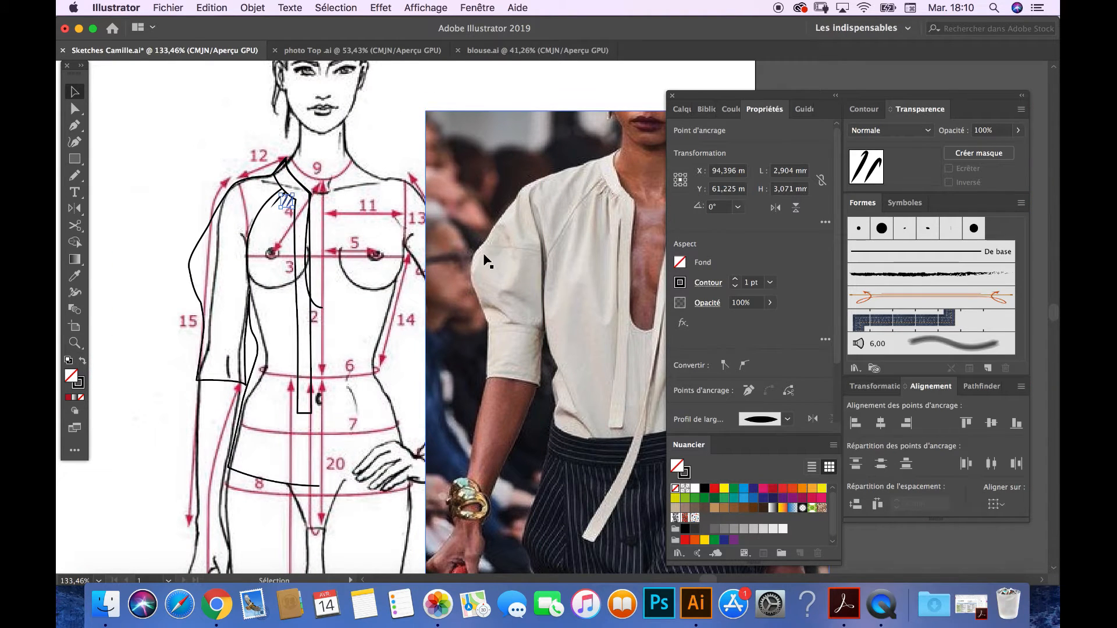
{"action": "scroll", "coordinate": [321, 308], "scroll_direction": "down", "scroll_amount": 2}
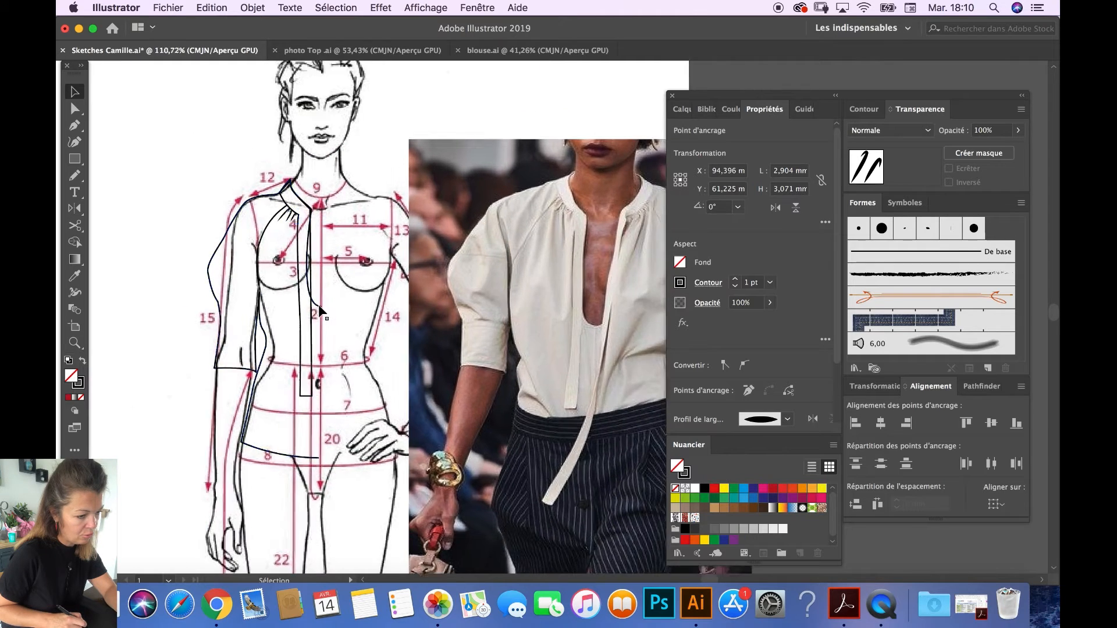
{"action": "scroll", "coordinate": [321, 311], "scroll_direction": "up", "scroll_amount": 2}
{"action": "left_click", "coordinate": [75, 124]}
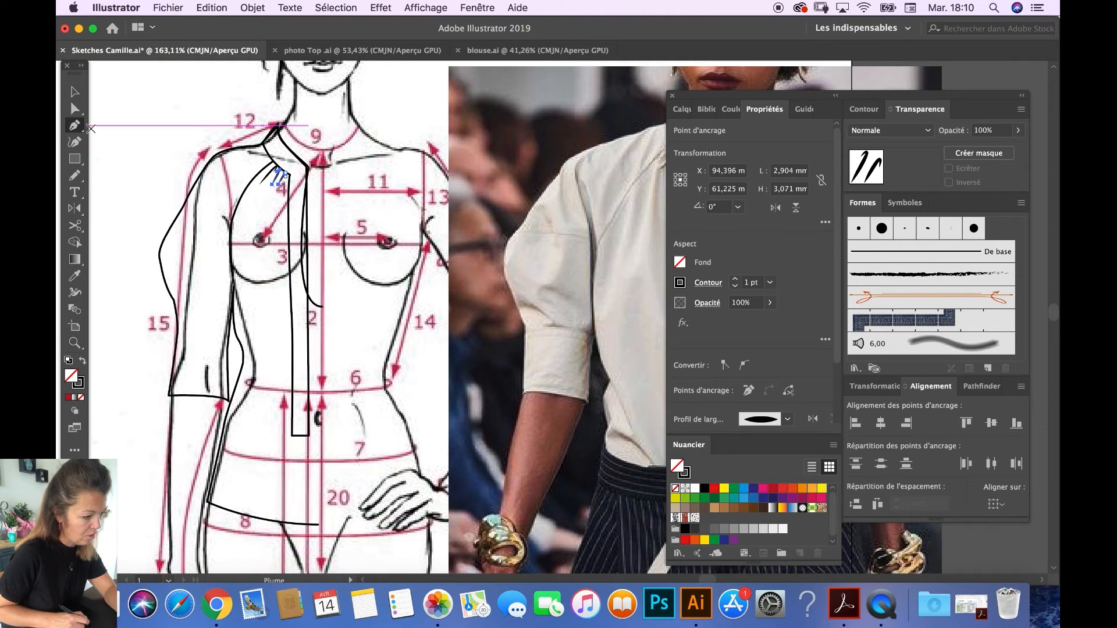
{"action": "left_click", "coordinate": [231, 234]}
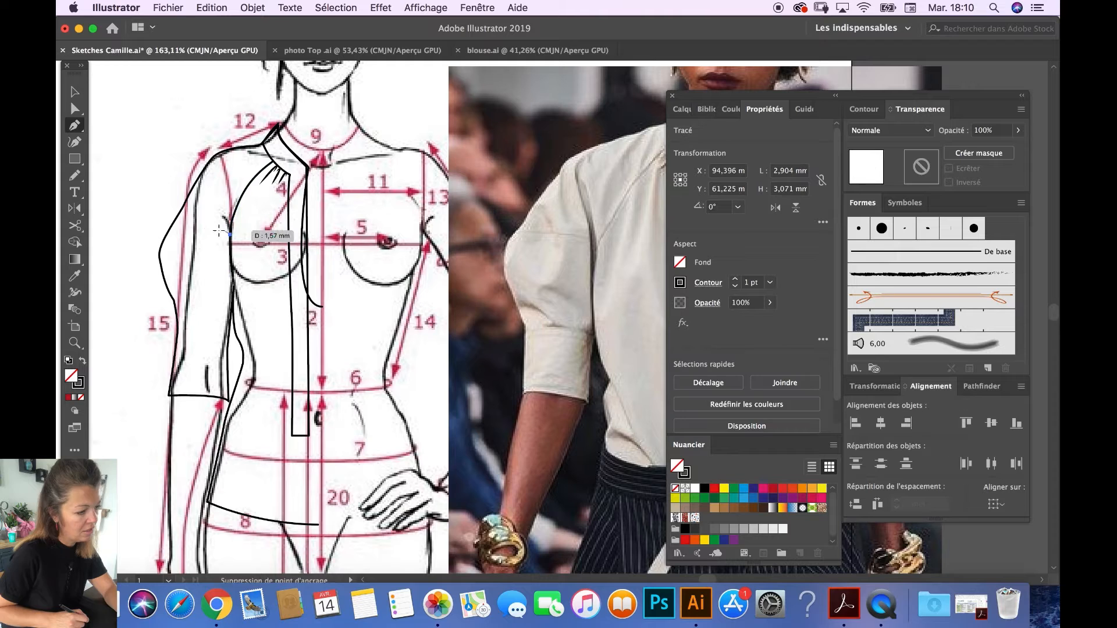
{"action": "left_click_drag", "start_coordinate": [170, 227], "coordinate": [145, 231]}
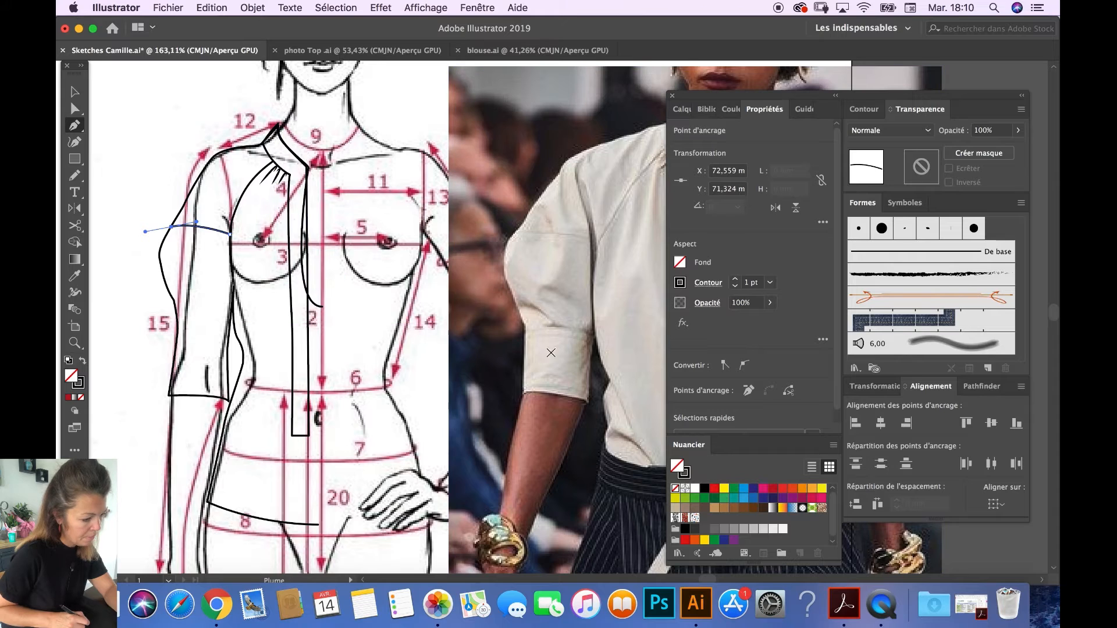
Draw a curved cuff seam across the lower sleeve, from the inner to the outer sleeve edge.
{"action": "left_click", "coordinate": [230, 332]}
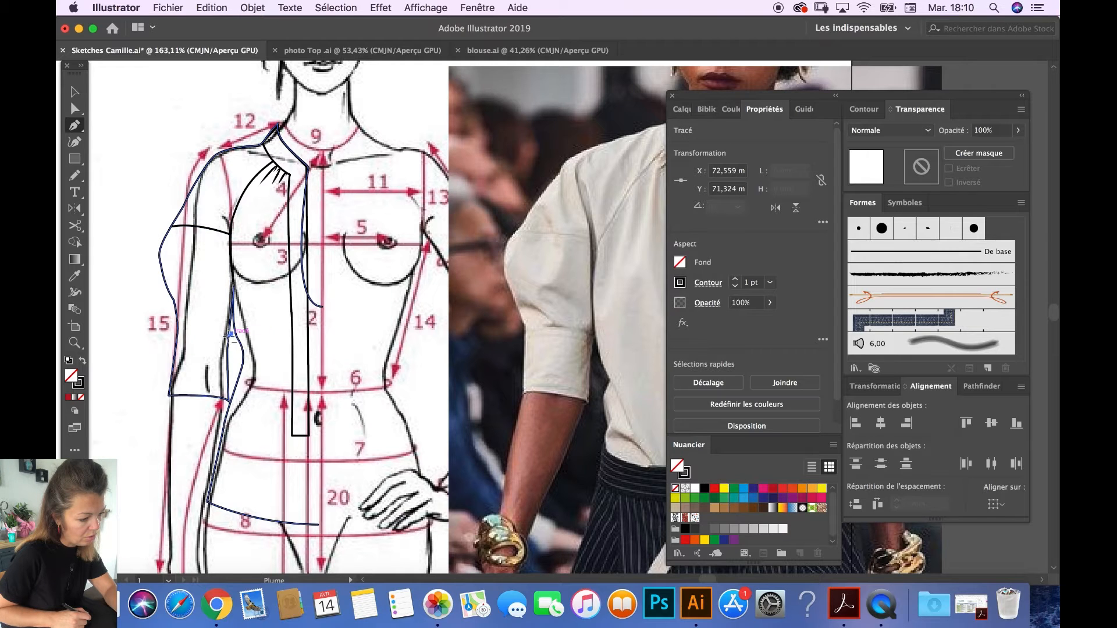
{"action": "left_click_drag", "start_coordinate": [178, 328], "coordinate": [155, 337]}
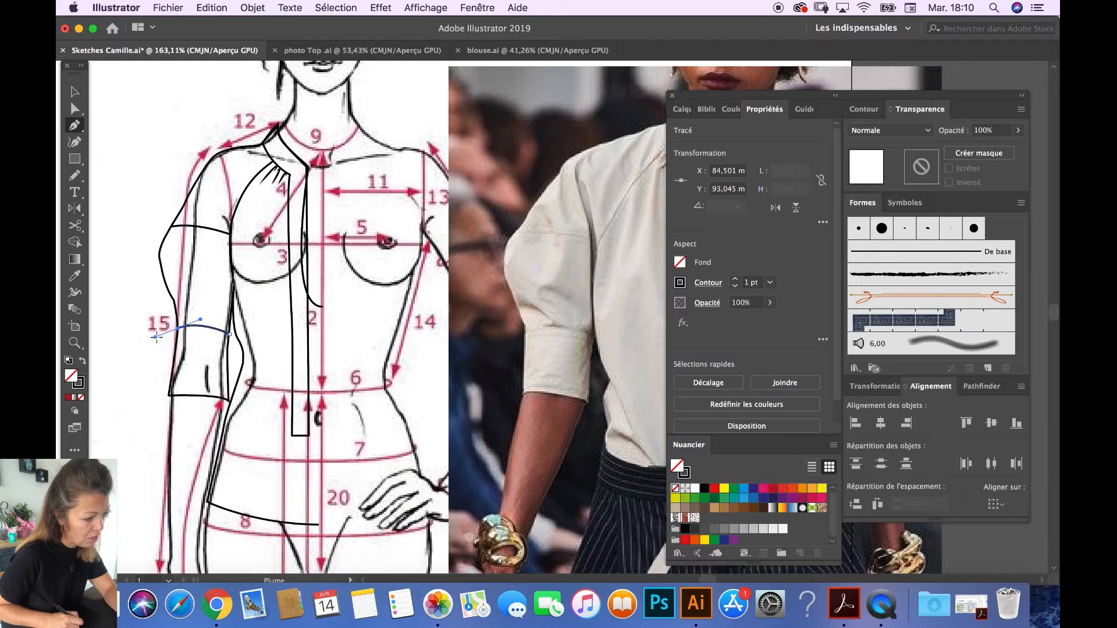
{"action": "left_click", "coordinate": [74, 93]}
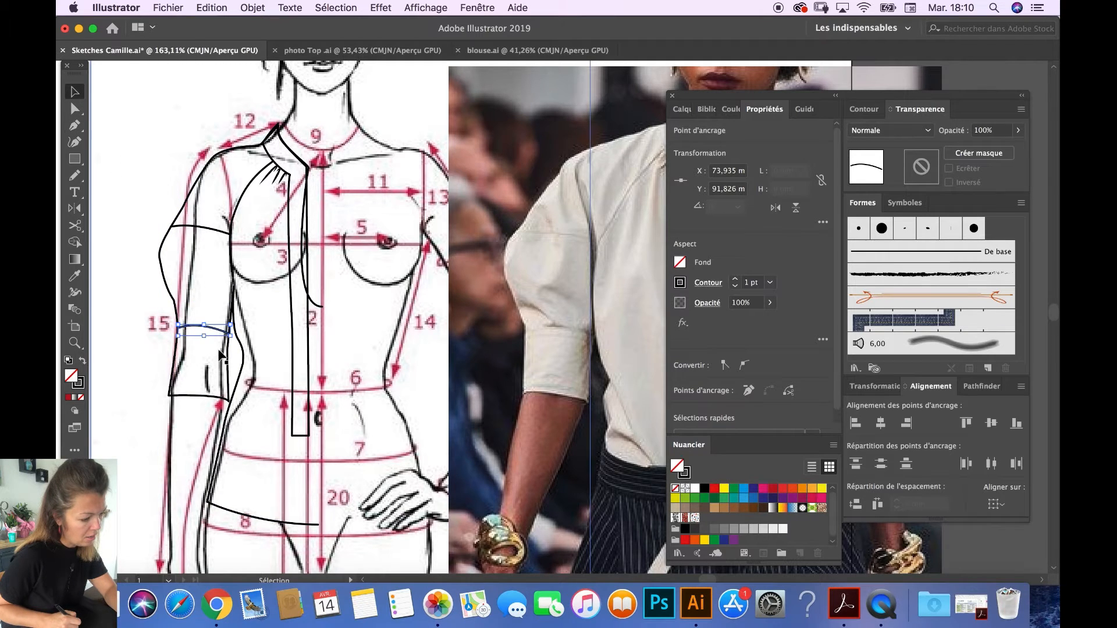
{"action": "scroll", "coordinate": [218, 343], "scroll_direction": "up", "scroll_amount": 5}
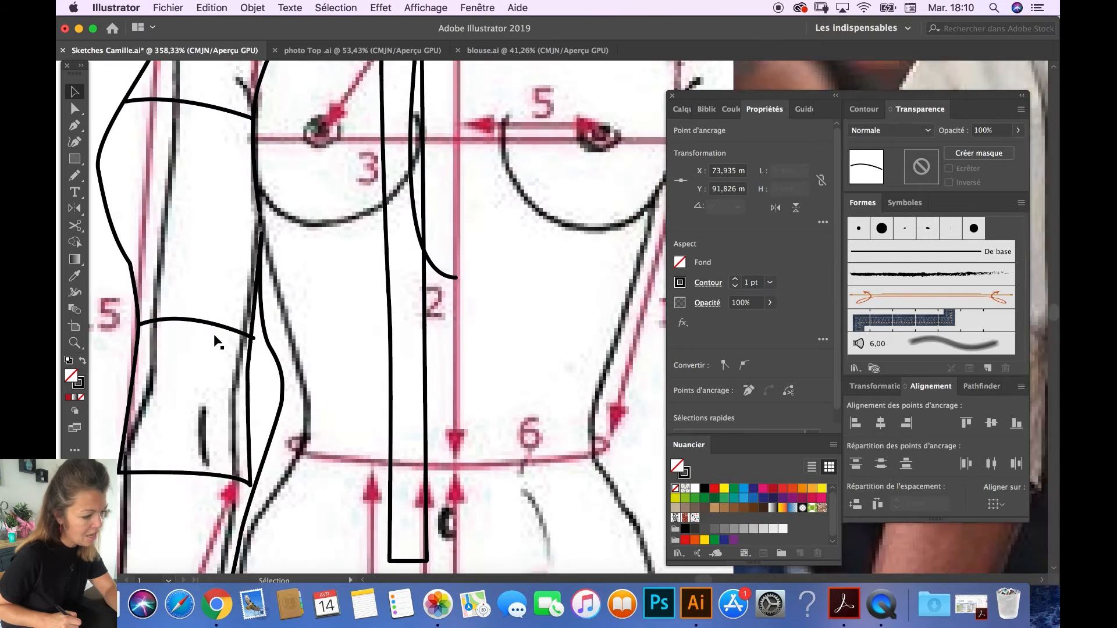
Turn a copy of the cuff seam into 0.5 pt dashed topstitching with 1 pt dashes and gaps, and duplicate that line just below.
{"action": "scroll", "coordinate": [214, 335], "scroll_direction": "up", "scroll_amount": 1}
{"action": "left_click_drag", "start_coordinate": [218, 323], "coordinate": [219, 331]}
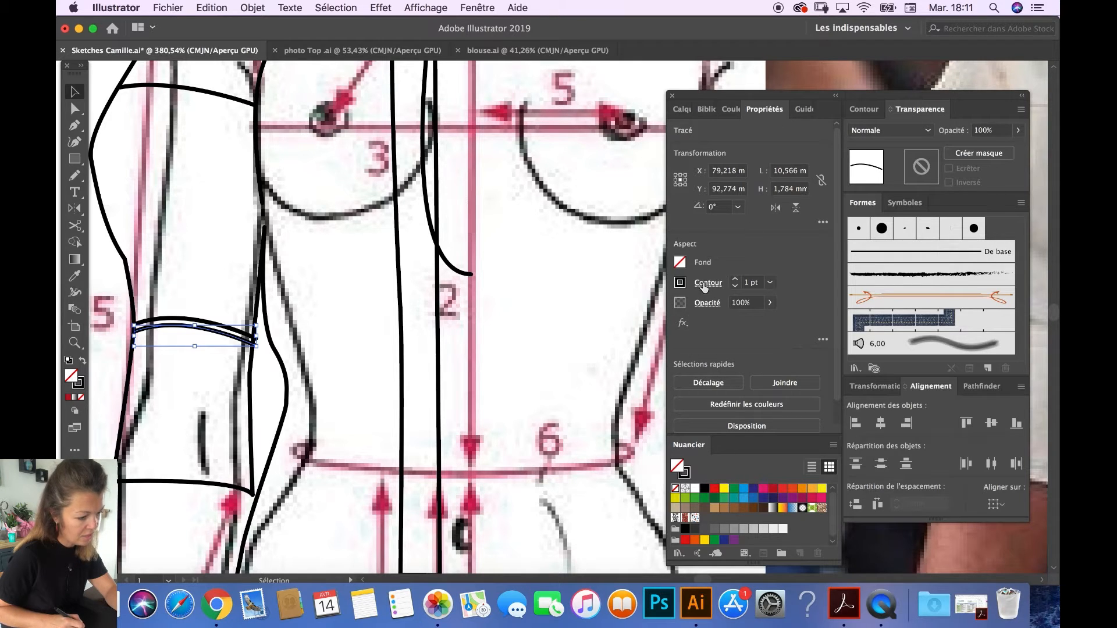
{"action": "left_click", "coordinate": [707, 284]}
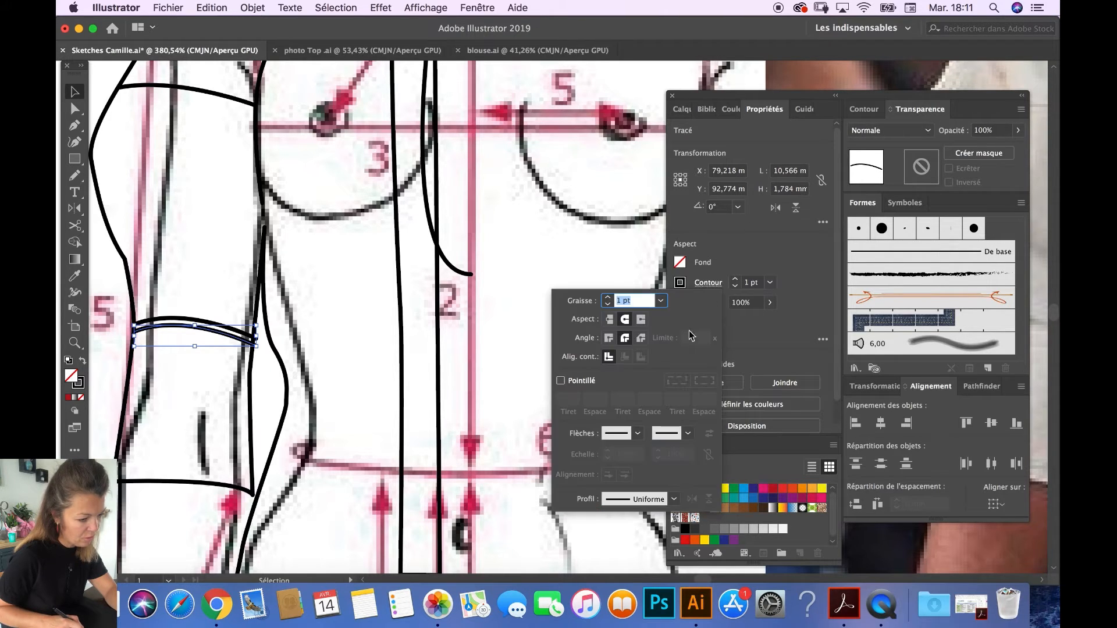
{"action": "left_click", "coordinate": [561, 381]}
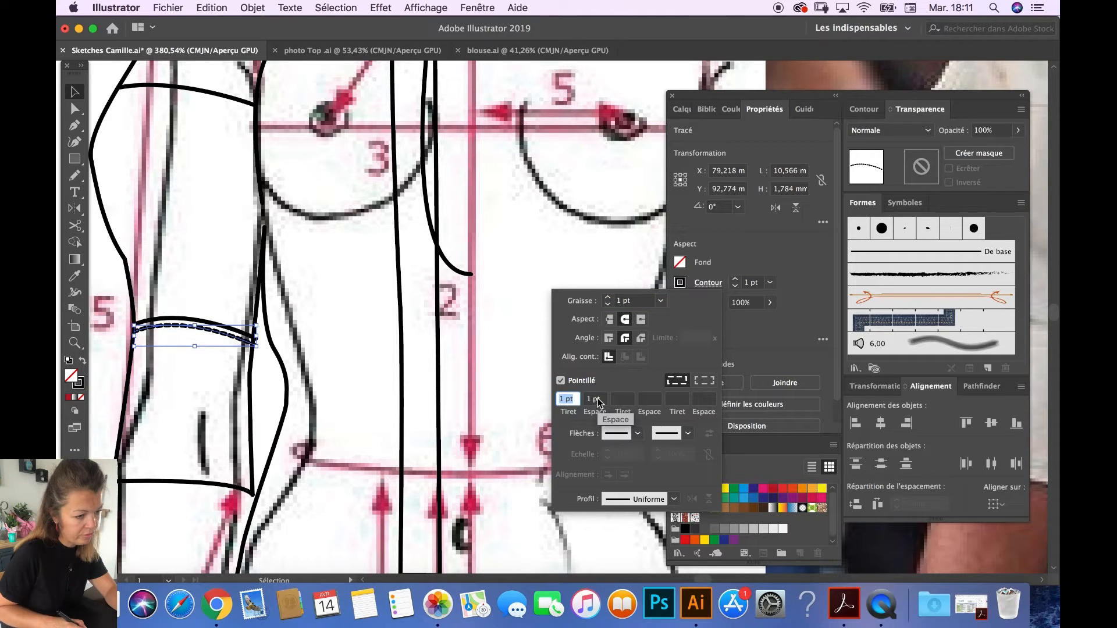
{"action": "left_click", "coordinate": [661, 300]}
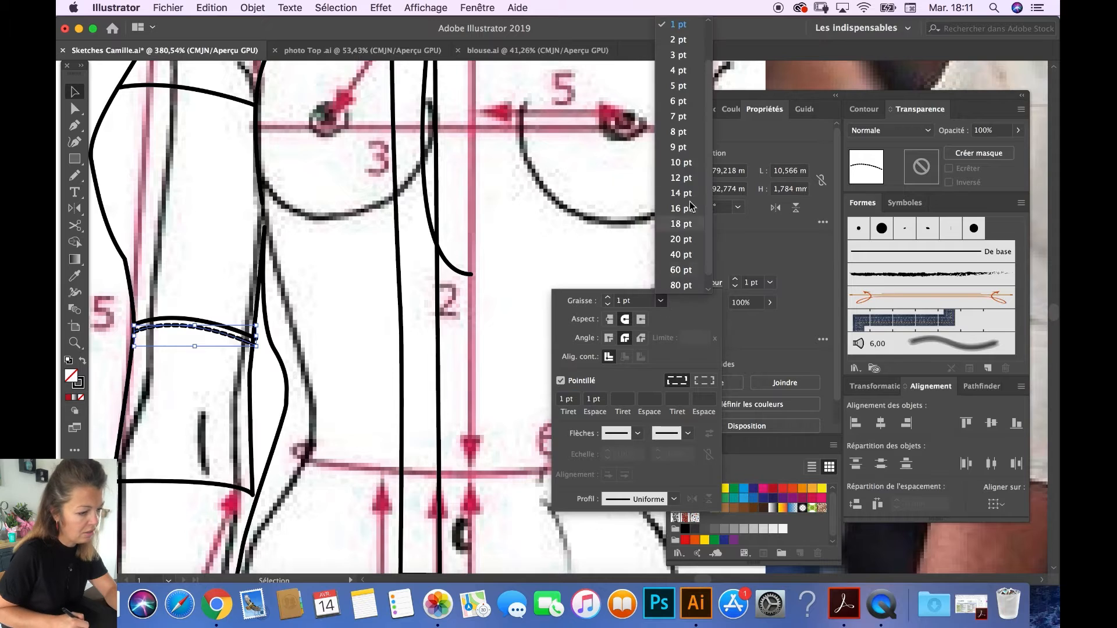
{"action": "scroll", "coordinate": [706, 47], "scroll_direction": "up", "scroll_amount": 2}
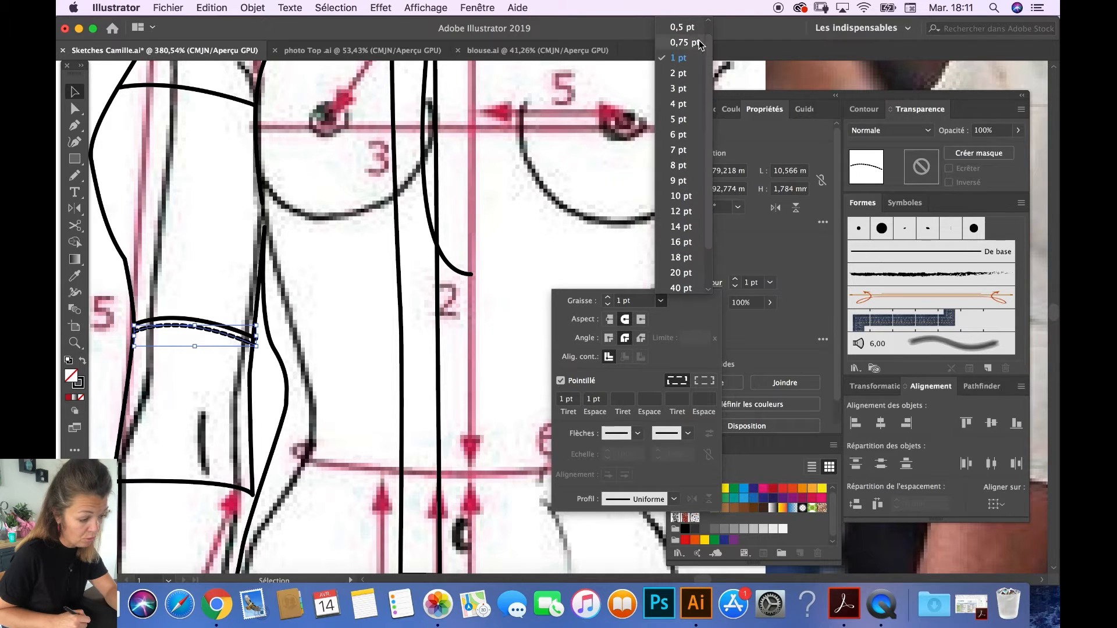
{"action": "left_click", "coordinate": [682, 27]}
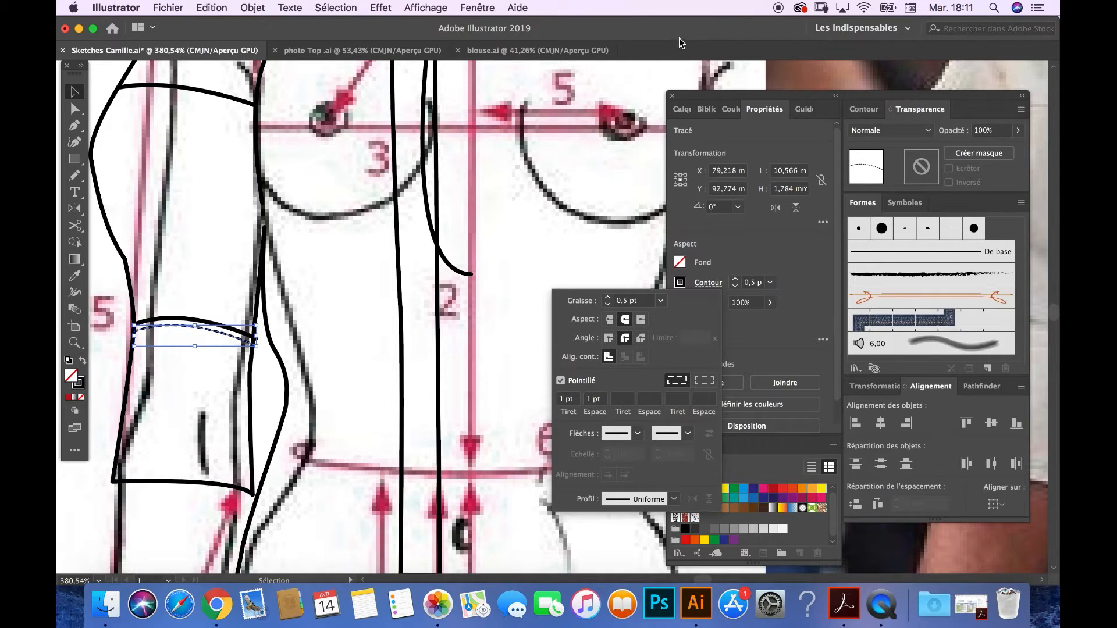
{"action": "left_click", "coordinate": [372, 334]}
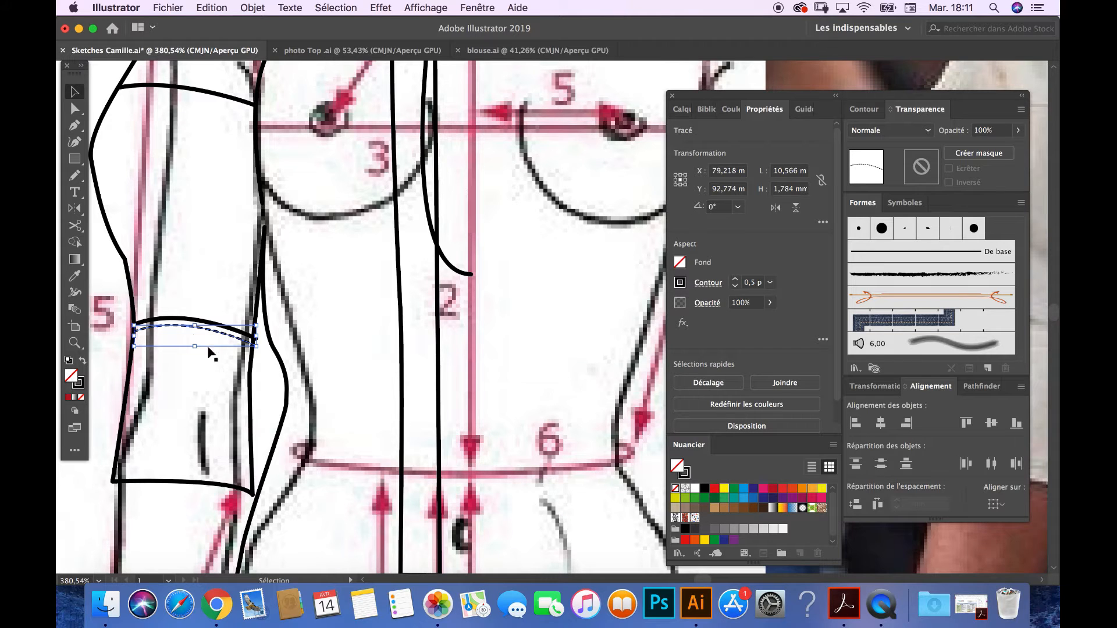
{"action": "left_click_drag", "start_coordinate": [184, 330], "coordinate": [182, 339]}
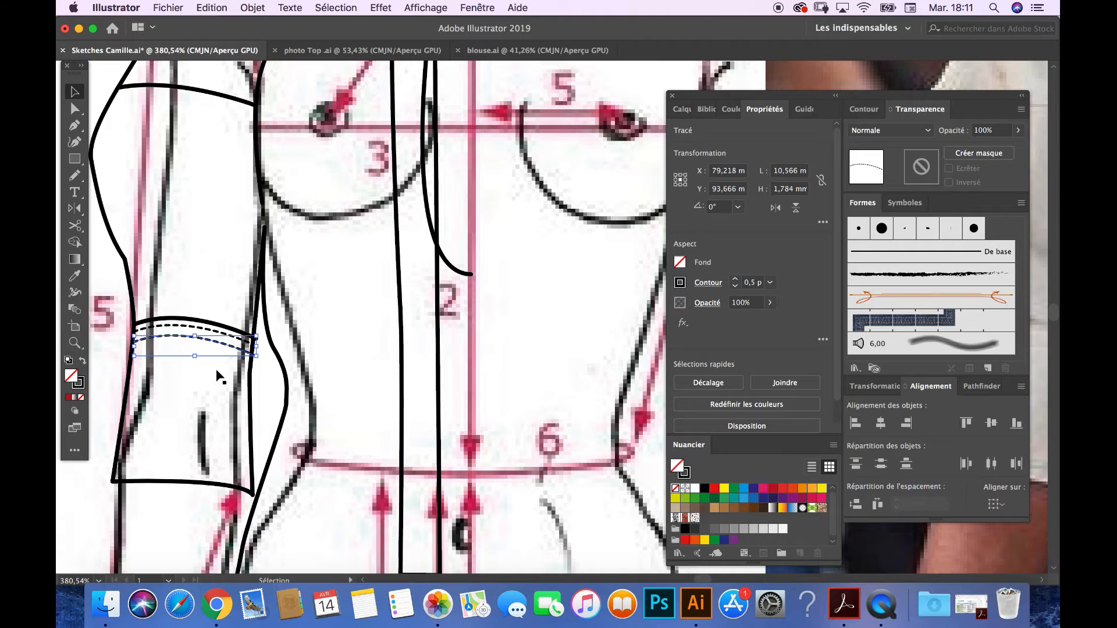
{"action": "left_click", "coordinate": [352, 361]}
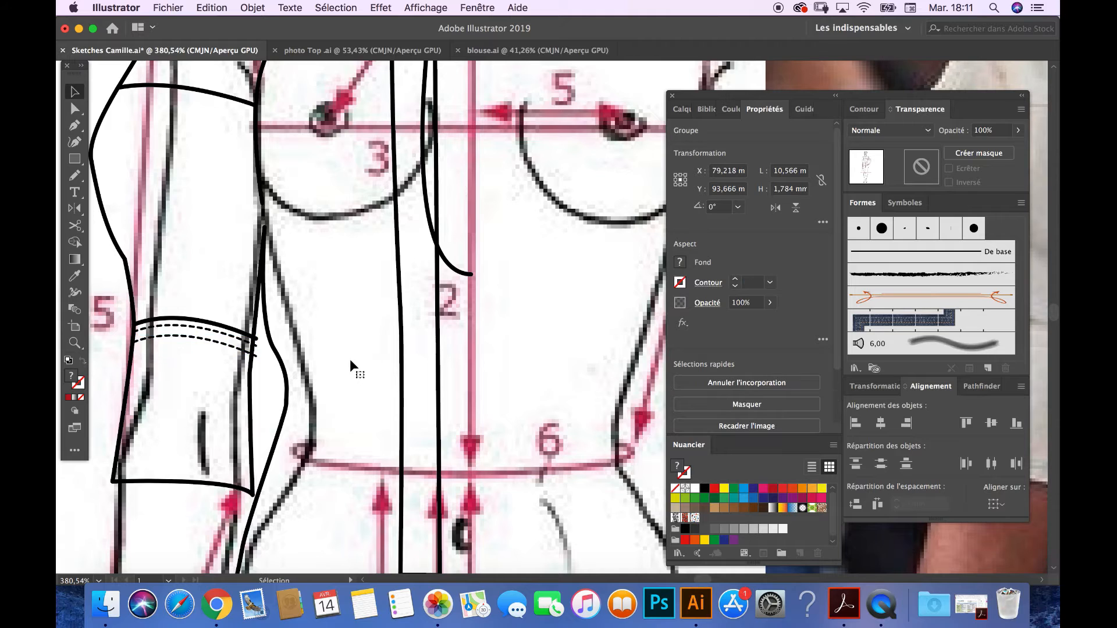
Draw a curved line just above the sleeve hem with the Pen and copy the cuff stitching's dashed appearance onto it with the Eyedropper.
{"action": "left_click", "coordinate": [74, 125]}
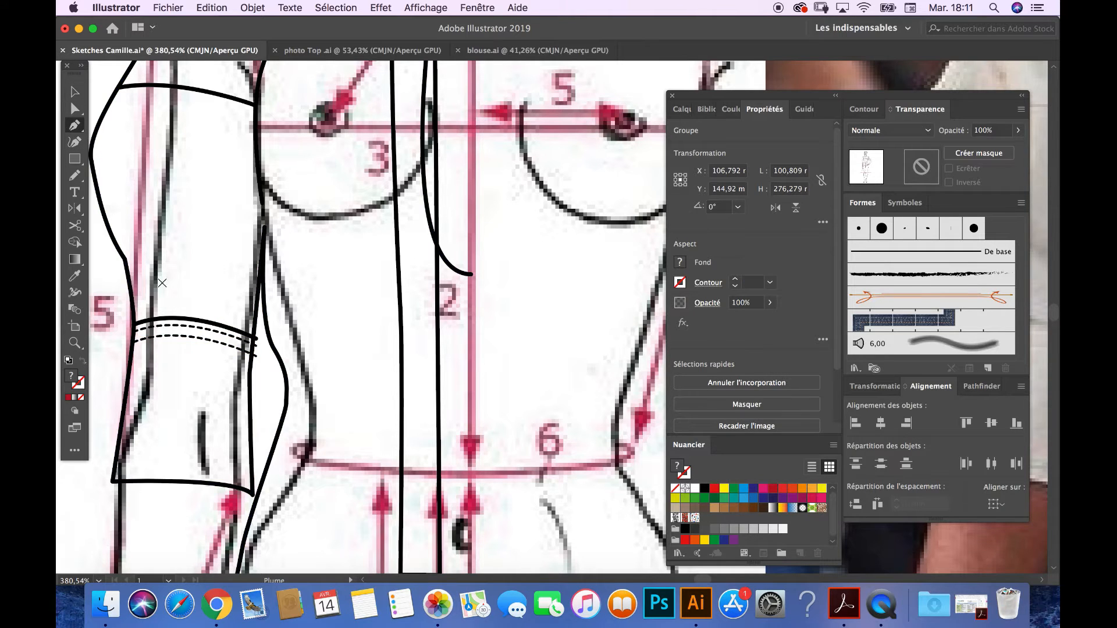
{"action": "left_click", "coordinate": [117, 474]}
{"action": "left_click_drag", "start_coordinate": [250, 480], "coordinate": [344, 499]}
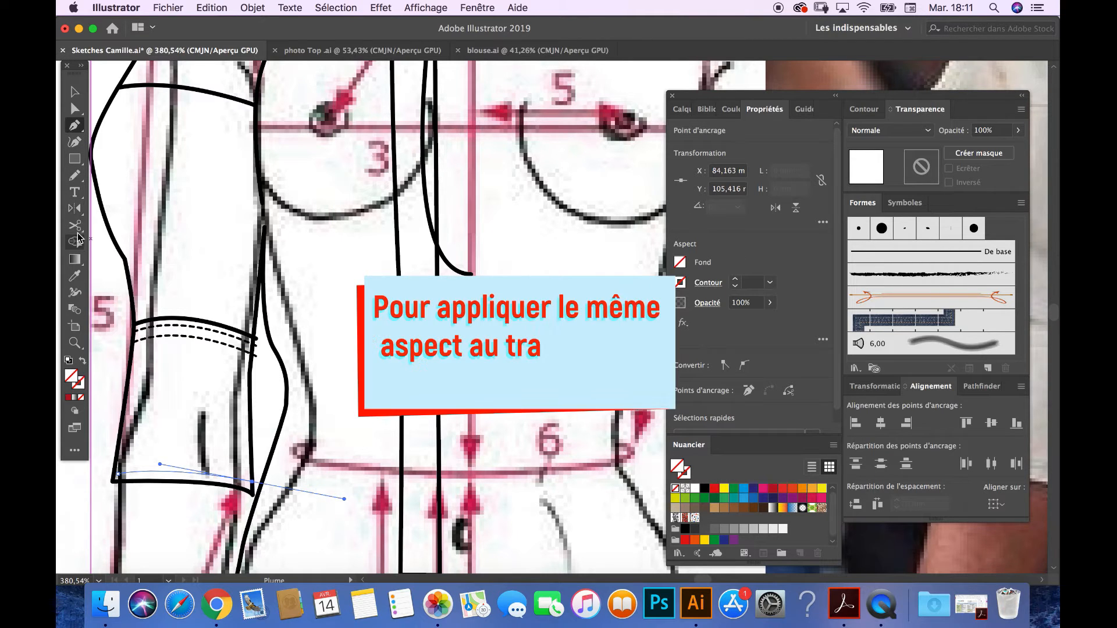
{"action": "left_click", "coordinate": [80, 280]}
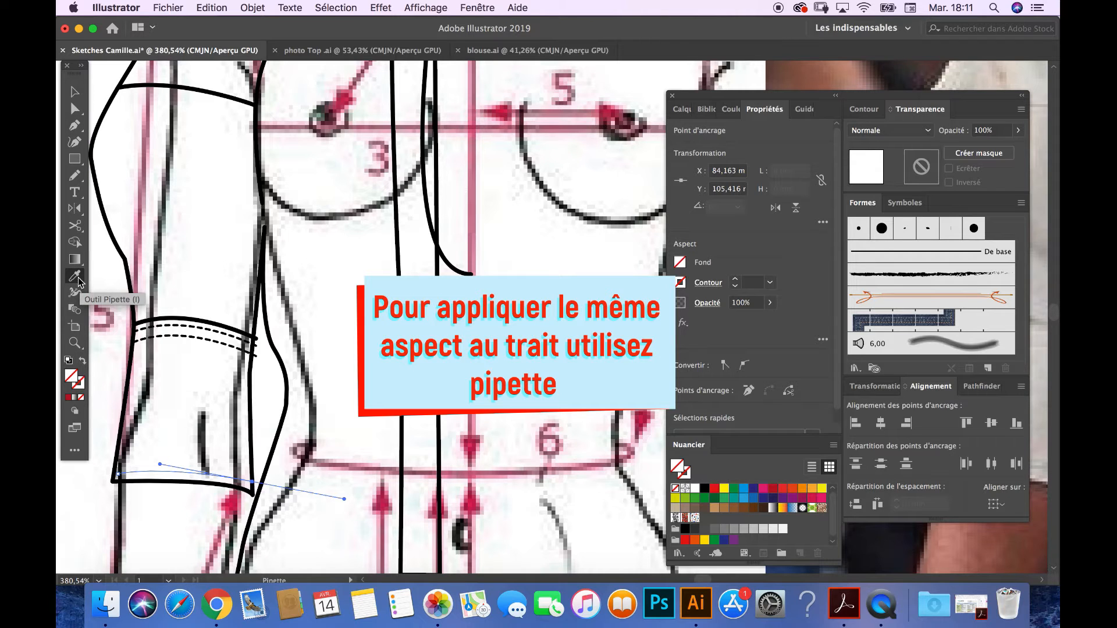
{"action": "left_click", "coordinate": [80, 282]}
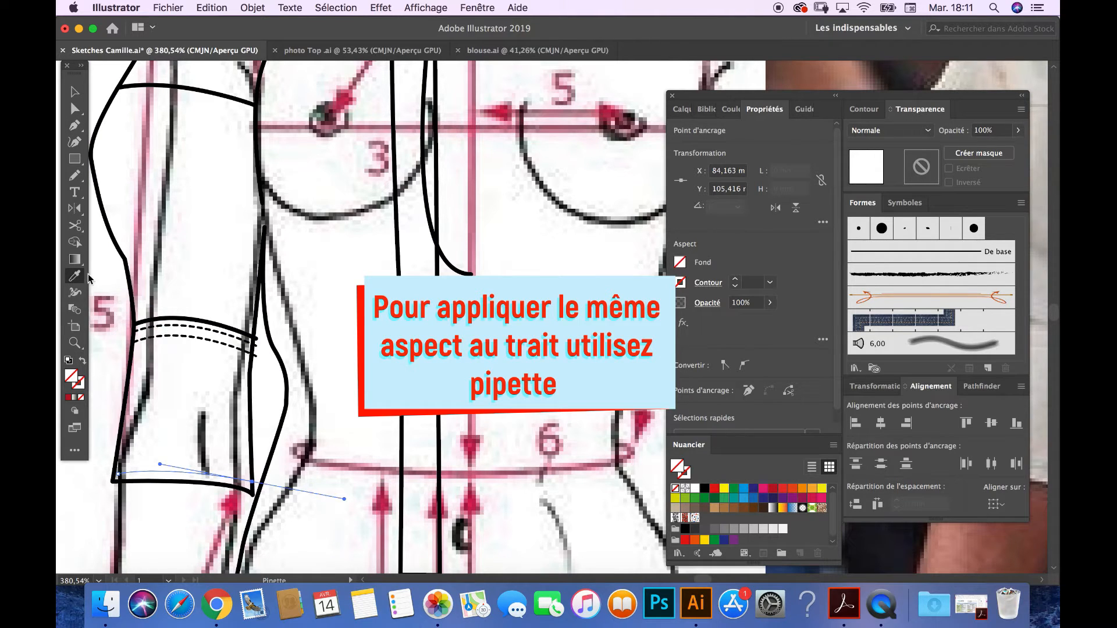
{"action": "left_click", "coordinate": [176, 329]}
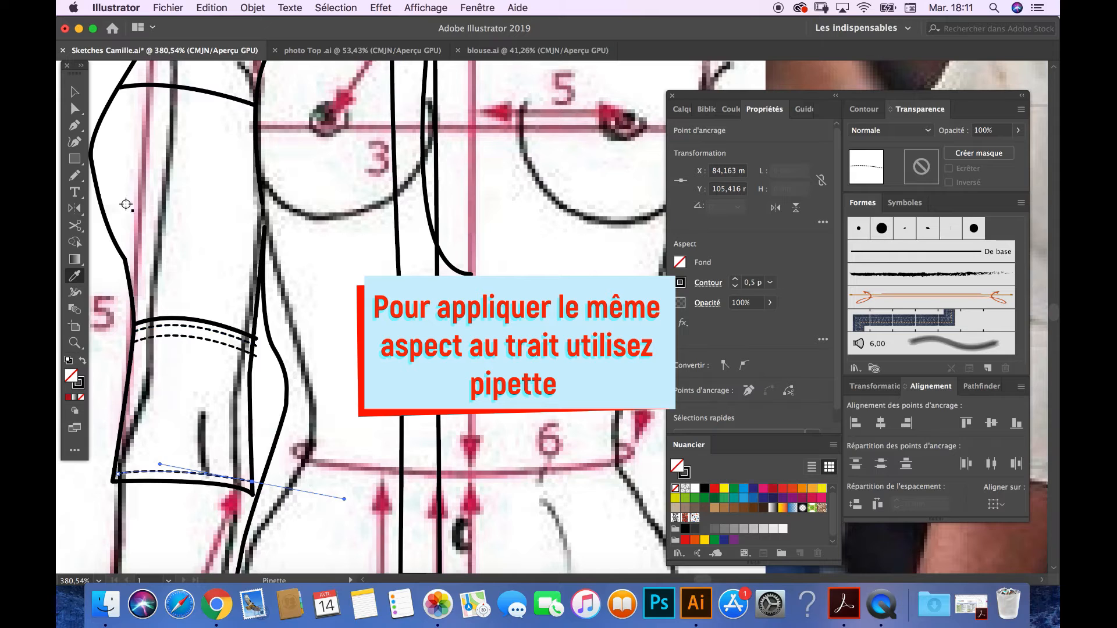
Duplicate the dashed hem line slightly above itself to form a double row of topstitching.
{"action": "left_click", "coordinate": [78, 111]}
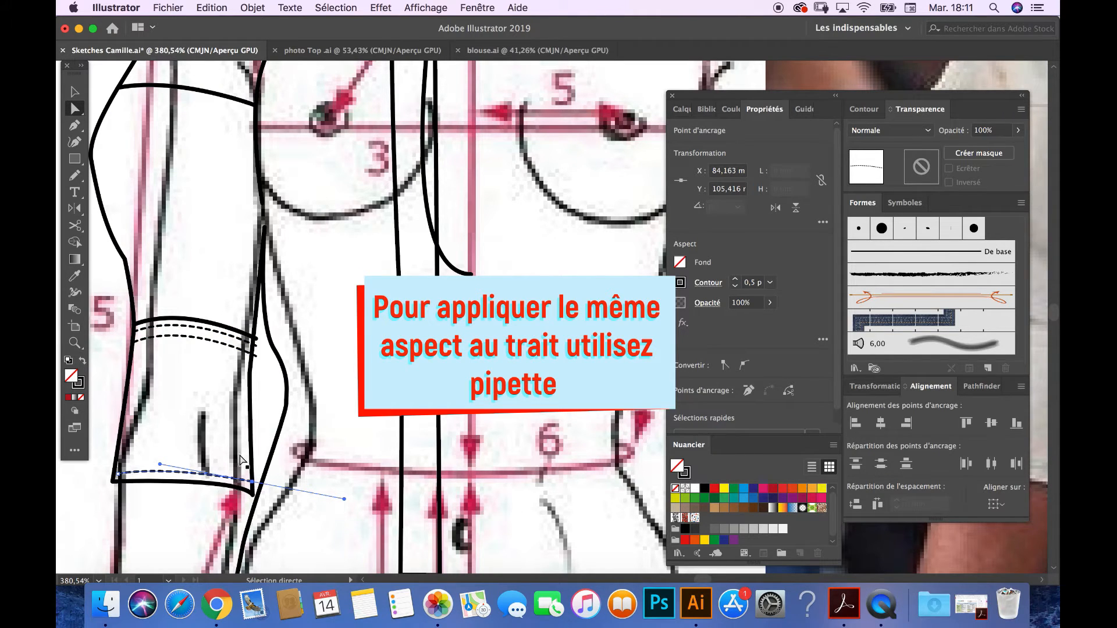
{"action": "left_click", "coordinate": [75, 92]}
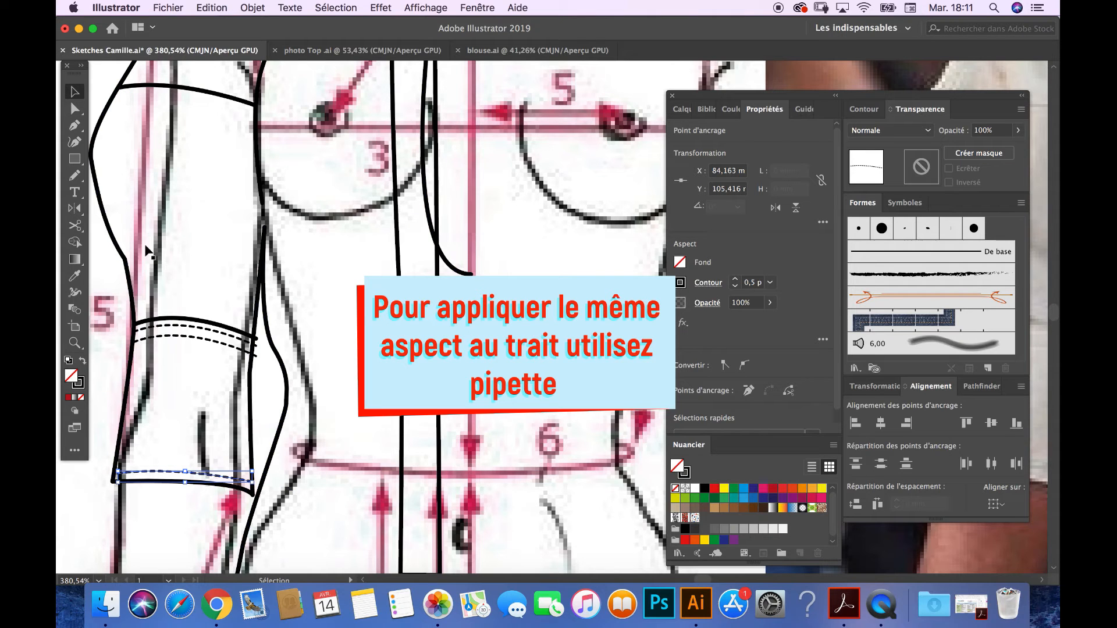
{"action": "left_click_drag", "start_coordinate": [167, 476], "coordinate": [166, 459]}
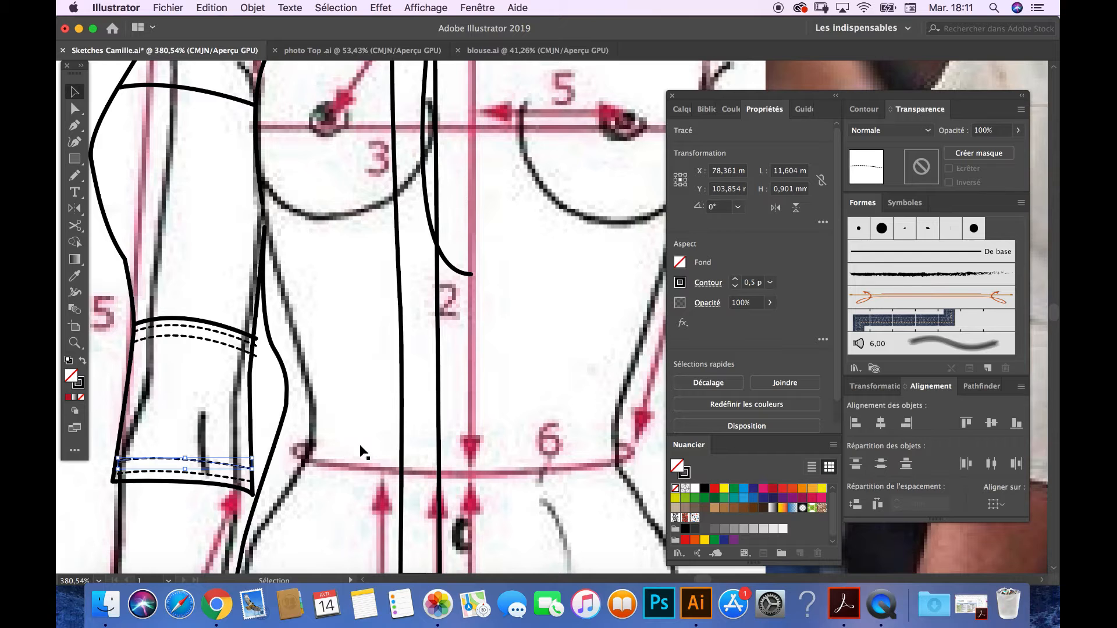
{"action": "left_click", "coordinate": [278, 412]}
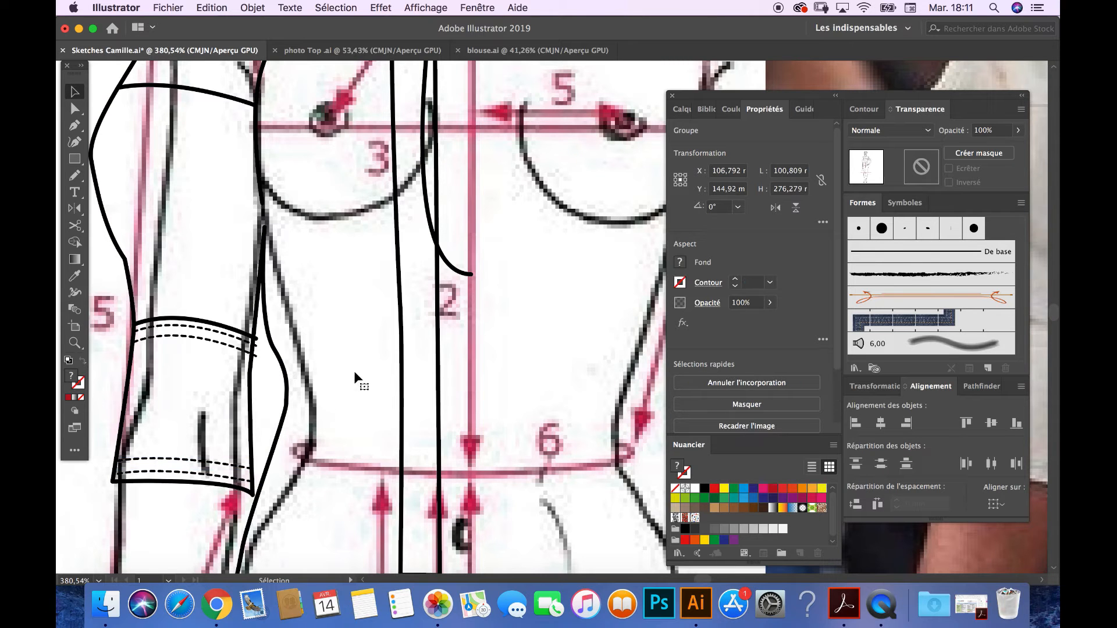
Draw a curved fold line with the Pen from the shoulder past the underarm down the bodice side, and apply the default fill and stroke.
{"action": "scroll", "coordinate": [407, 387], "scroll_direction": "down", "scroll_amount": 5}
{"action": "mouse_move", "coordinate": [450, 368]}
{"action": "left_mouse_down"}
{"action": "mouse_move", "coordinate": [436, 367]}
{"action": "mouse_move", "coordinate": [343, 249]}
{"action": "mouse_move", "coordinate": [362, 256]}
{"action": "mouse_move", "coordinate": [368, 308]}
{"action": "left_mouse_up"}
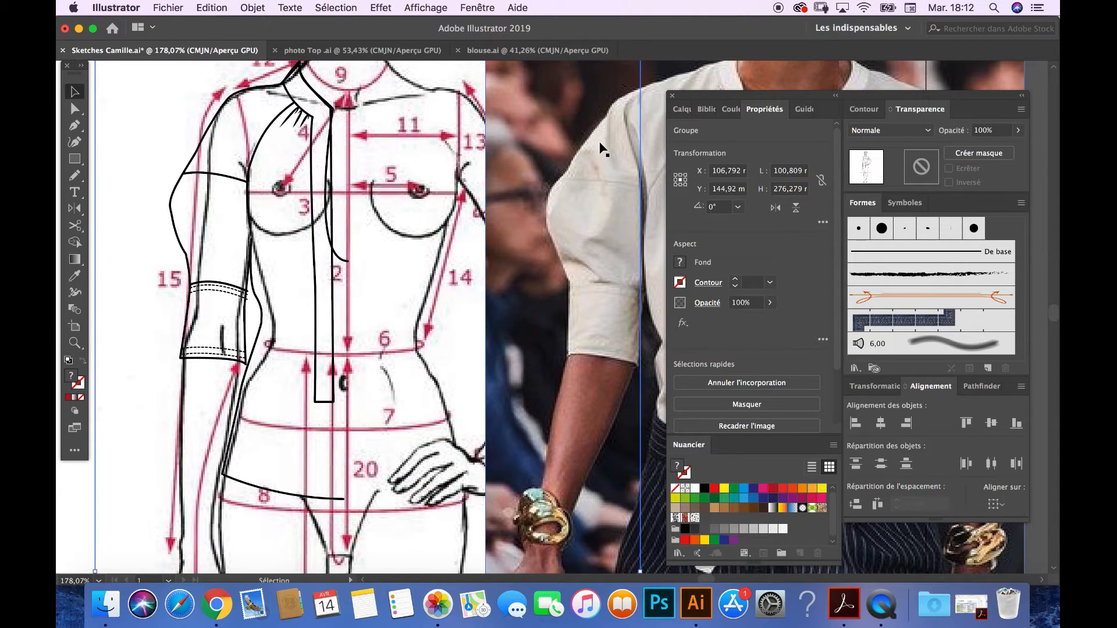
{"action": "mouse_move", "coordinate": [468, 235]}
{"action": "left_mouse_down"}
{"action": "mouse_move", "coordinate": [397, 260]}
{"action": "mouse_move", "coordinate": [351, 251]}
{"action": "left_mouse_up"}
{"action": "left_click_drag", "start_coordinate": [254, 254], "coordinate": [339, 287]}
{"action": "left_click", "coordinate": [75, 125]}
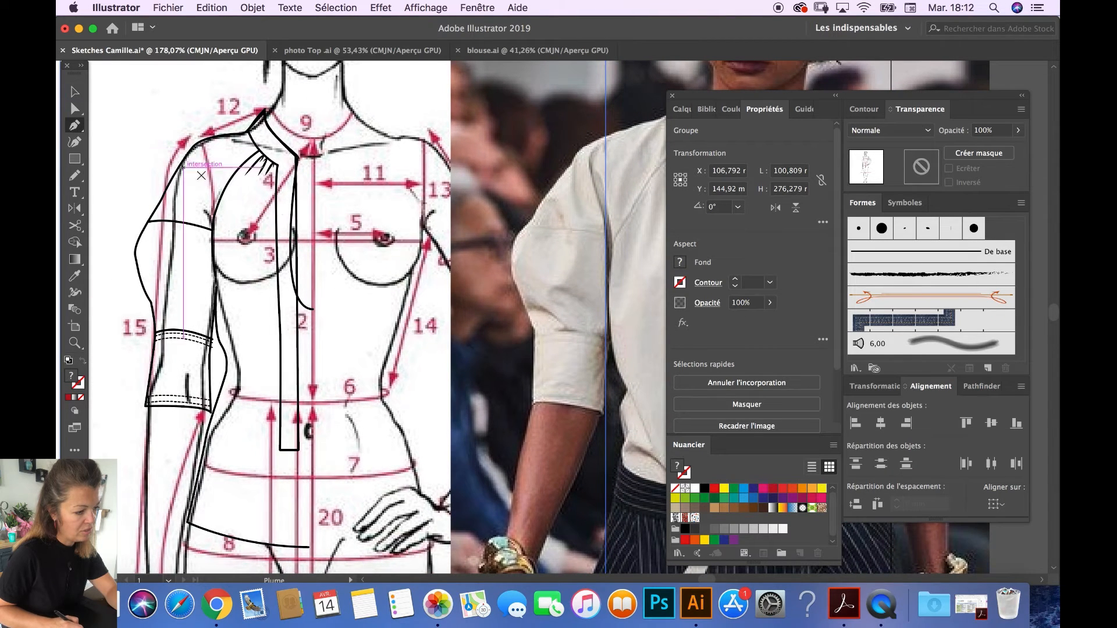
{"action": "mouse_move", "coordinate": [200, 165]}
{"action": "left_mouse_down"}
{"action": "mouse_move", "coordinate": [190, 174]}
{"action": "mouse_move", "coordinate": [198, 179]}
{"action": "left_mouse_up"}
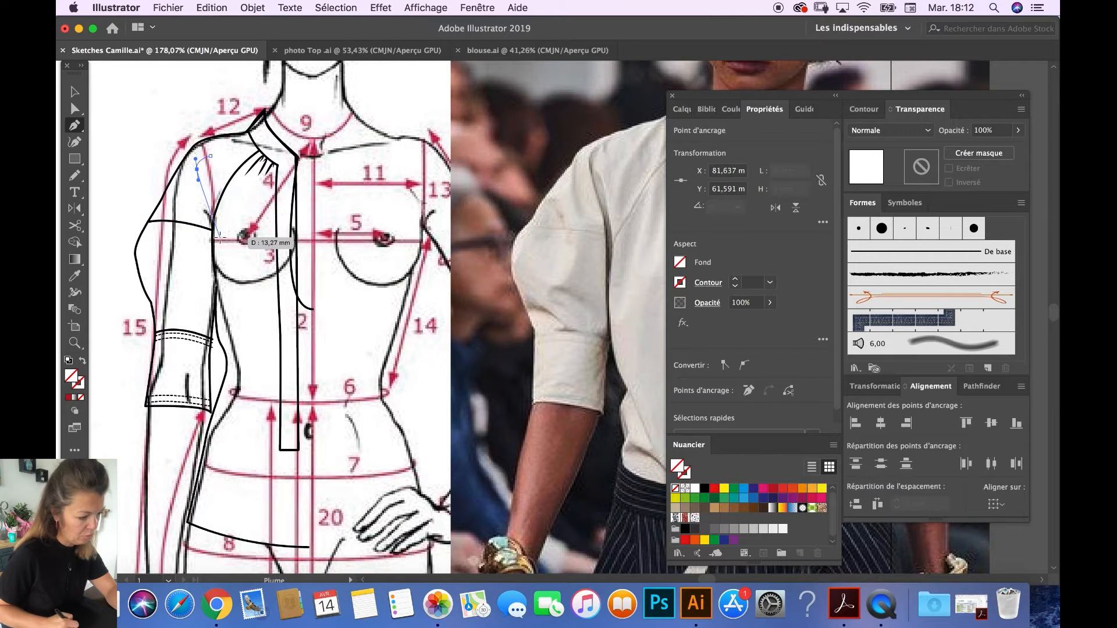
{"action": "left_click_drag", "start_coordinate": [220, 239], "coordinate": [222, 251]}
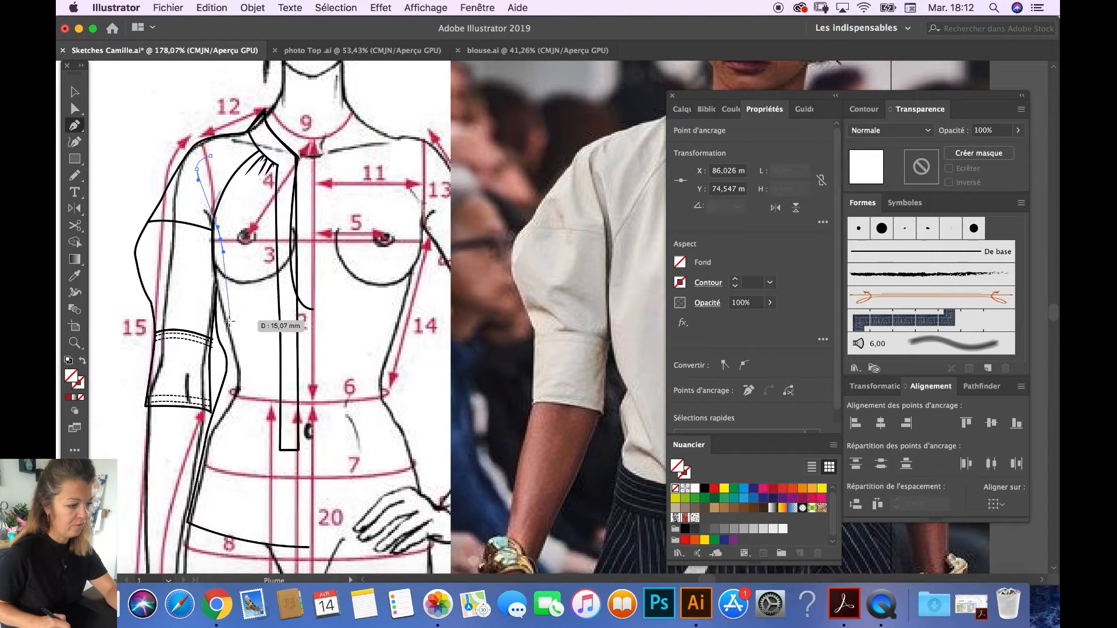
{"action": "left_click_drag", "start_coordinate": [224, 324], "coordinate": [233, 343]}
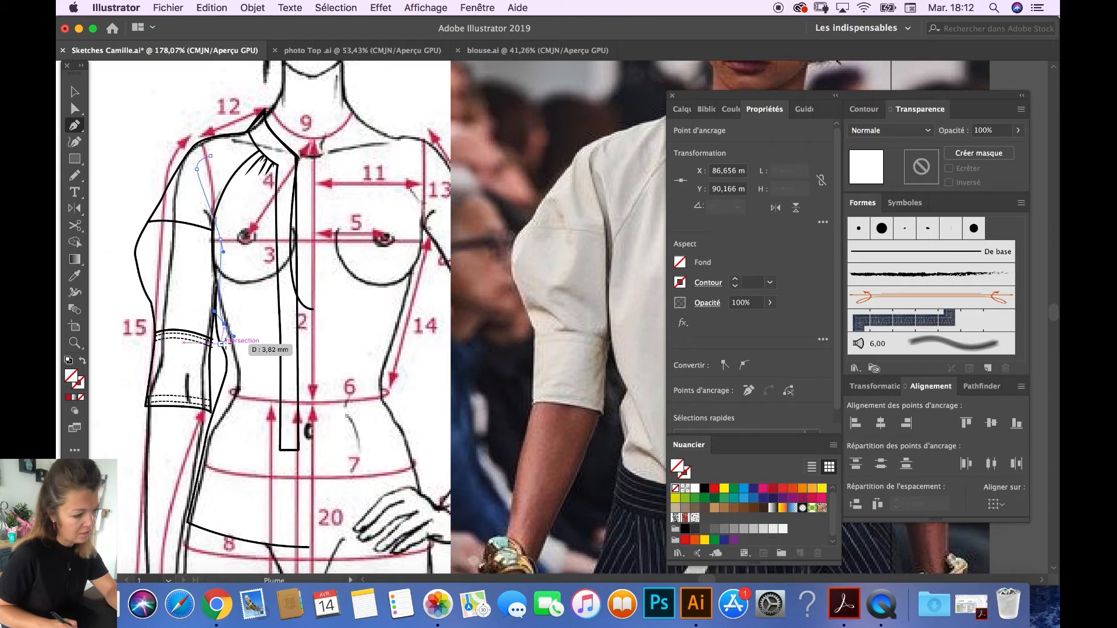
{"action": "left_click", "coordinate": [68, 361]}
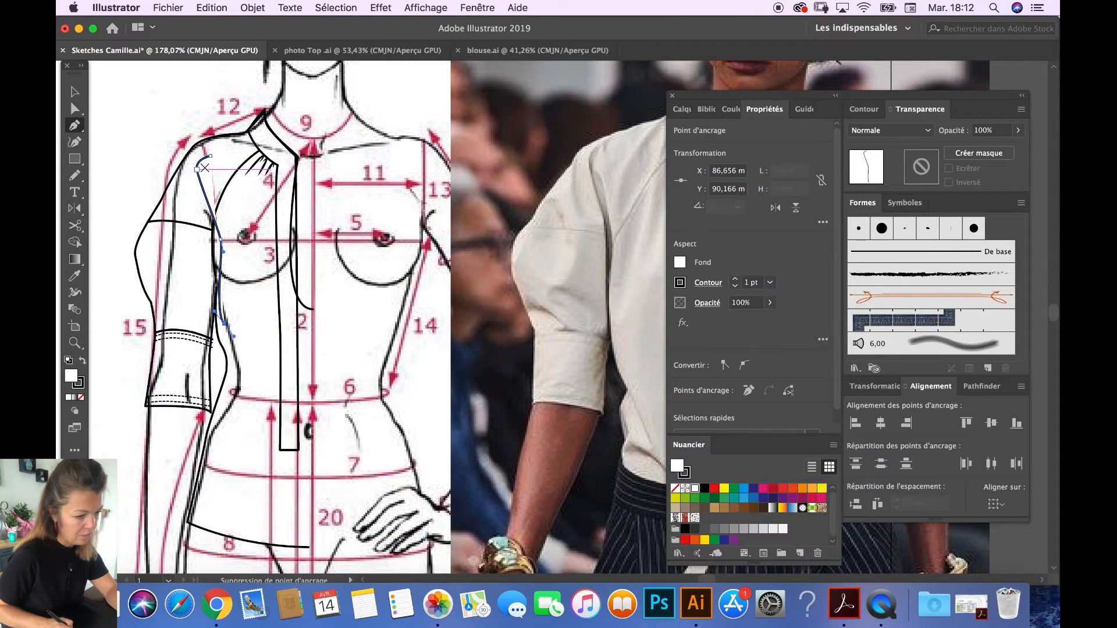
Give the new fold line the lens-shaped stroke profile tapered at both ends, and set its fill to none.
{"action": "left_click", "coordinate": [74, 93]}
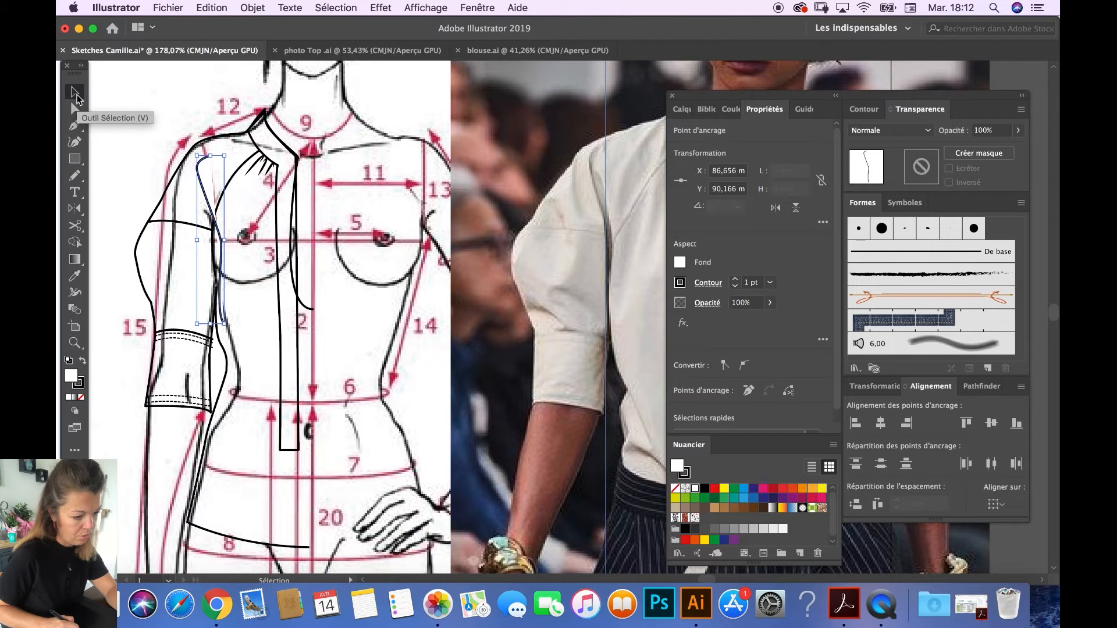
{"action": "left_click", "coordinate": [708, 283]}
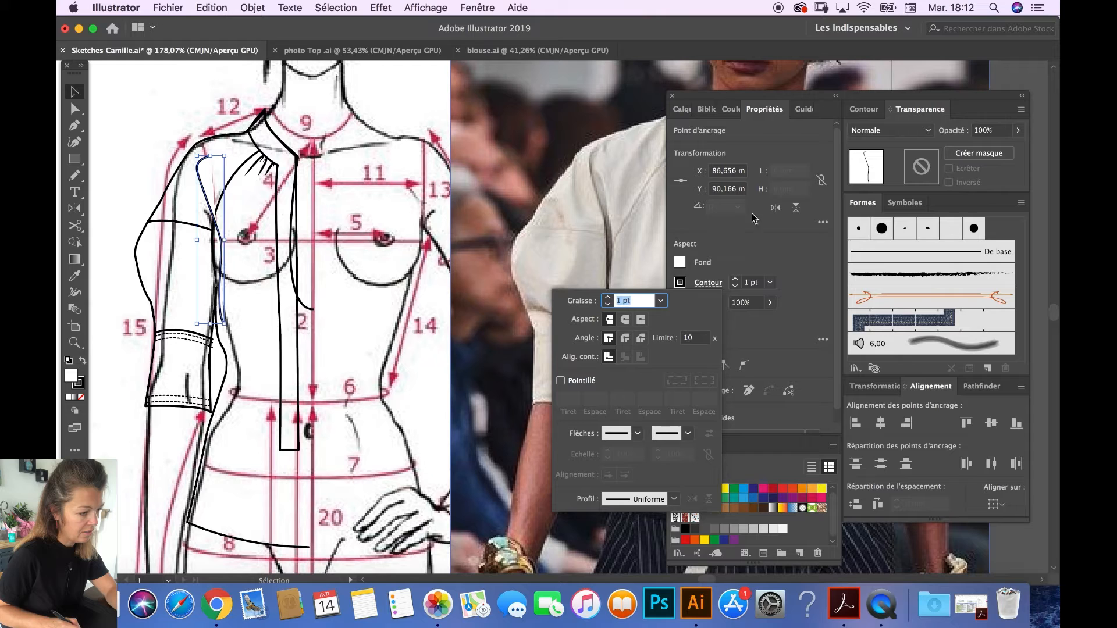
{"action": "left_click", "coordinate": [676, 500]}
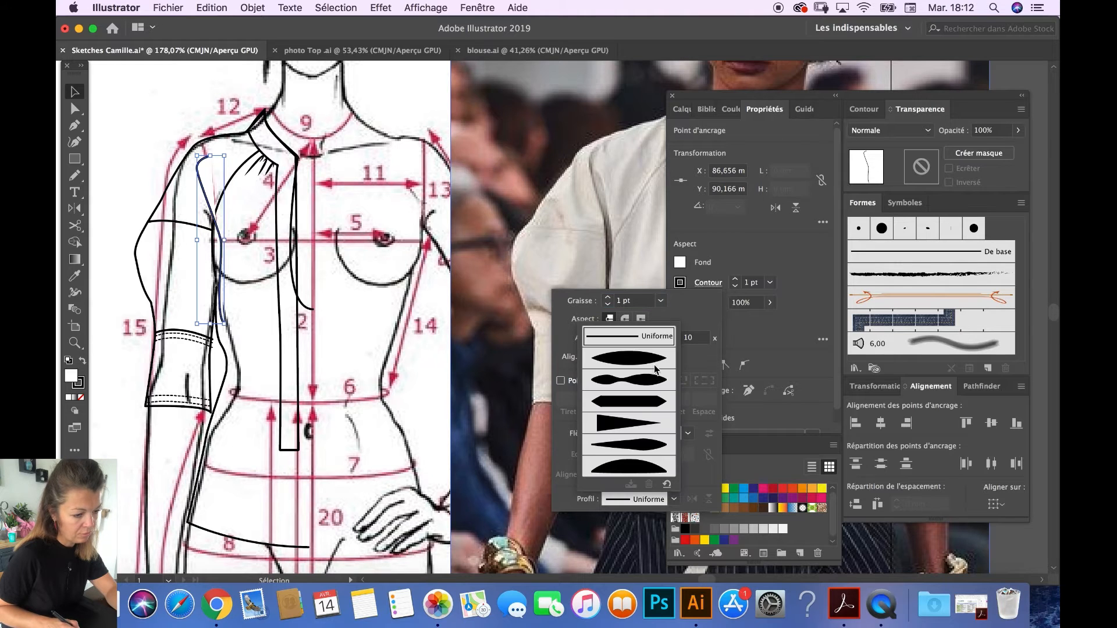
{"action": "left_click", "coordinate": [656, 360]}
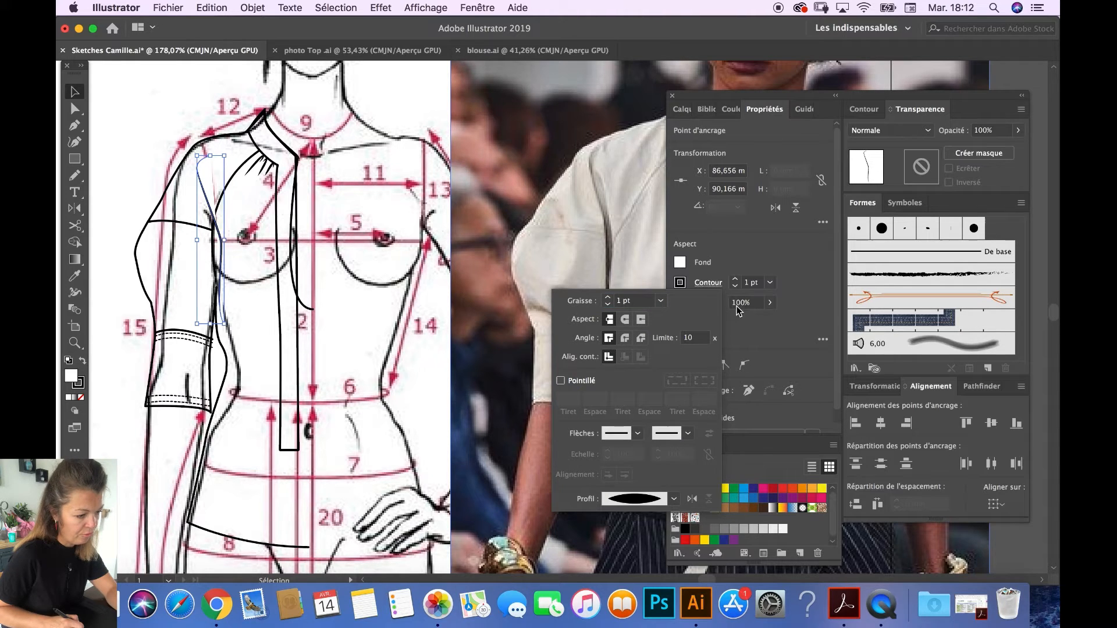
{"action": "left_click", "coordinate": [763, 323]}
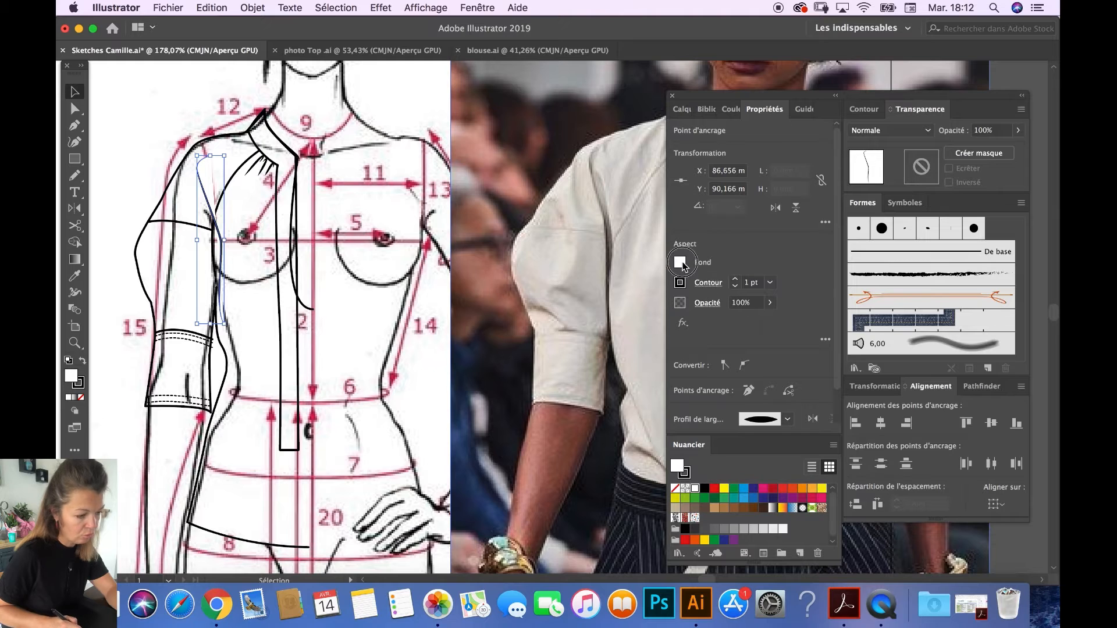
{"action": "left_click", "coordinate": [681, 262]}
{"action": "left_click", "coordinate": [528, 312]}
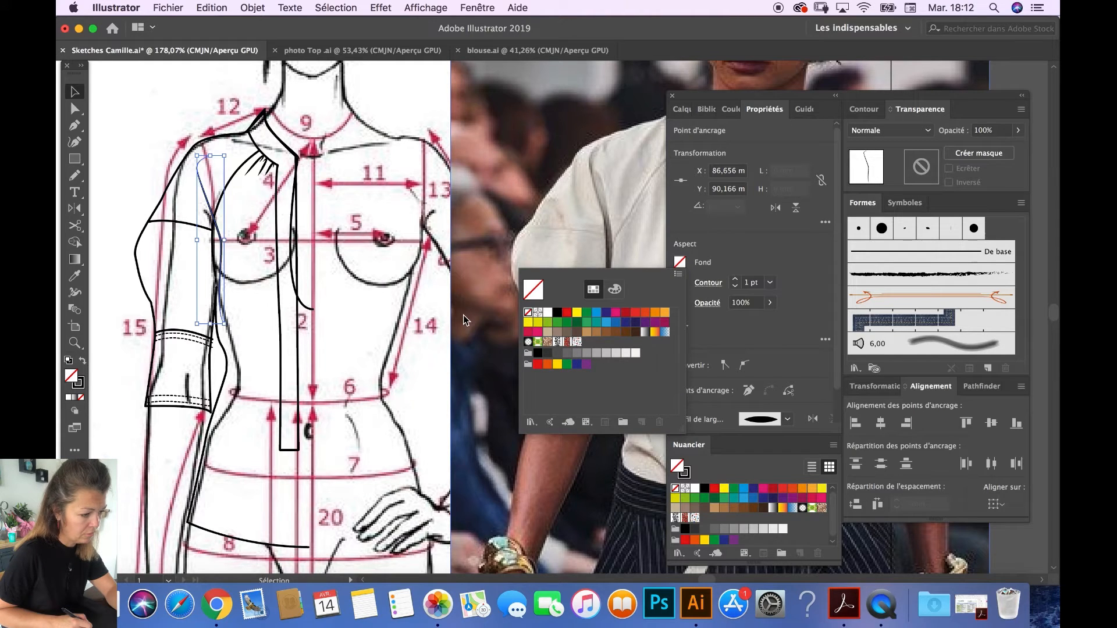
{"action": "left_click", "coordinate": [420, 335]}
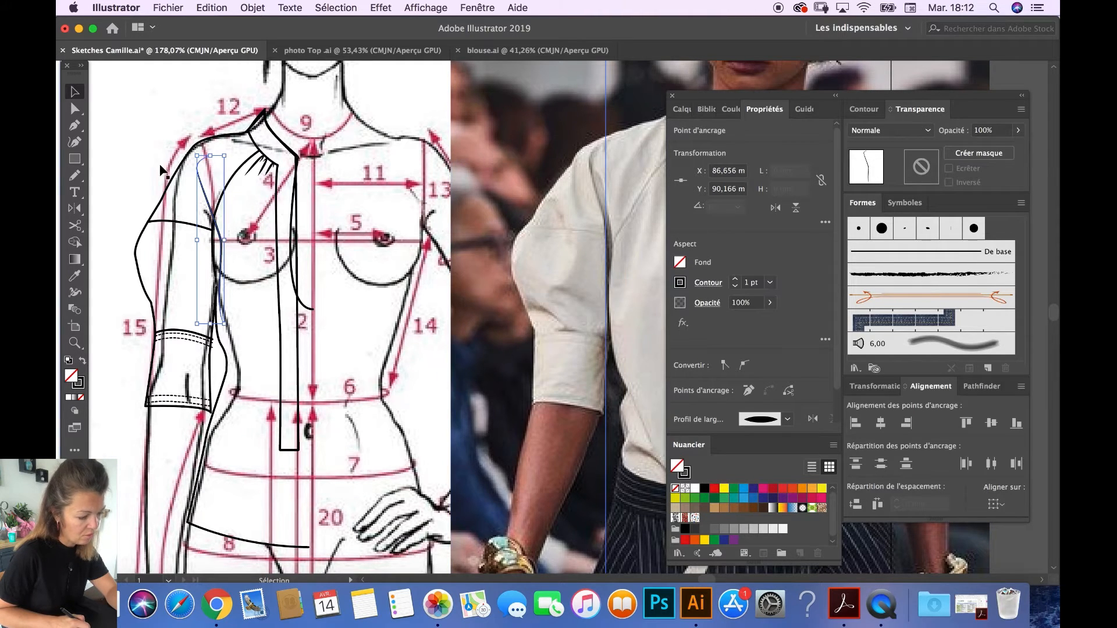
{"action": "left_click", "coordinate": [128, 137]}
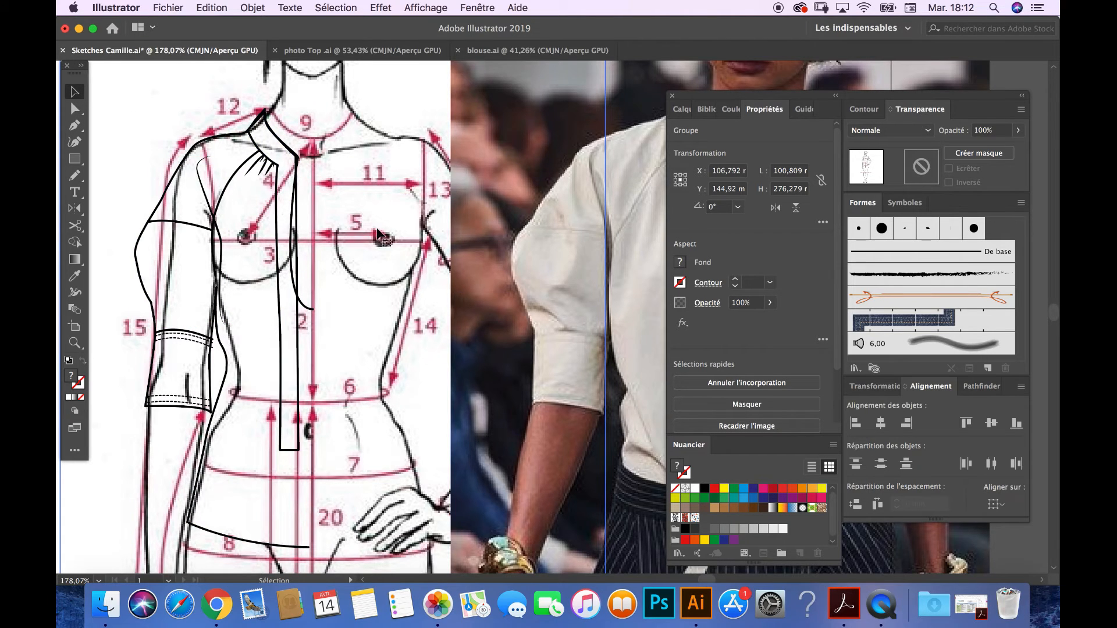
Move the croquis figure away from the traced half blouse and shift the reference photo farther from it on the opposite side.
{"action": "scroll", "coordinate": [378, 236], "scroll_direction": "down", "scroll_amount": 3}
{"action": "scroll", "coordinate": [412, 221], "scroll_direction": "down", "scroll_amount": 2}
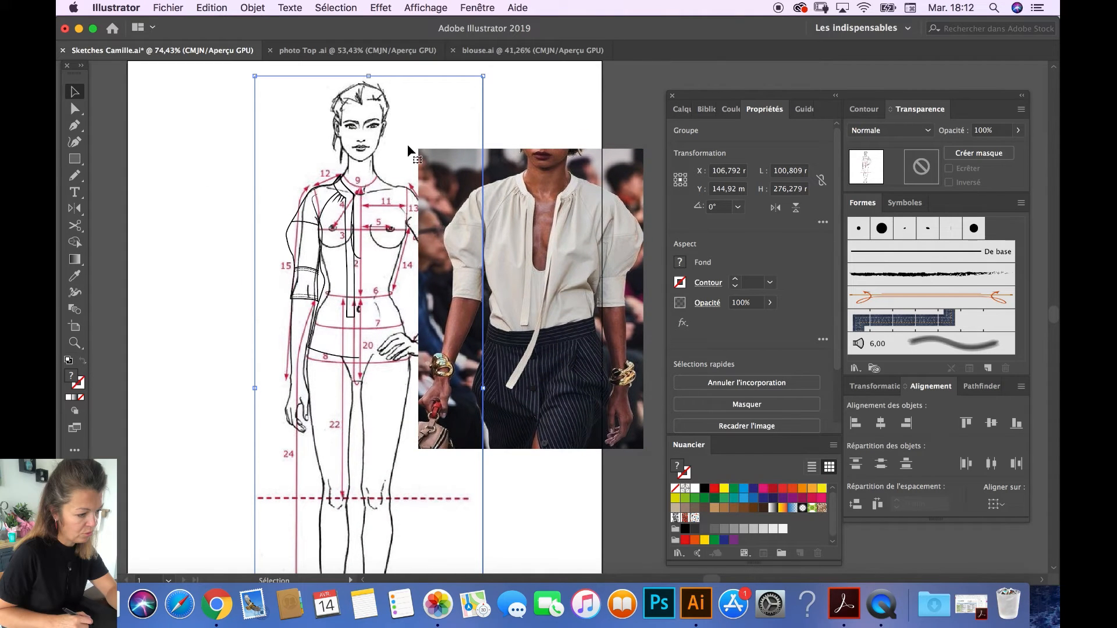
{"action": "left_click_drag", "start_coordinate": [403, 120], "coordinate": [132, 119]}
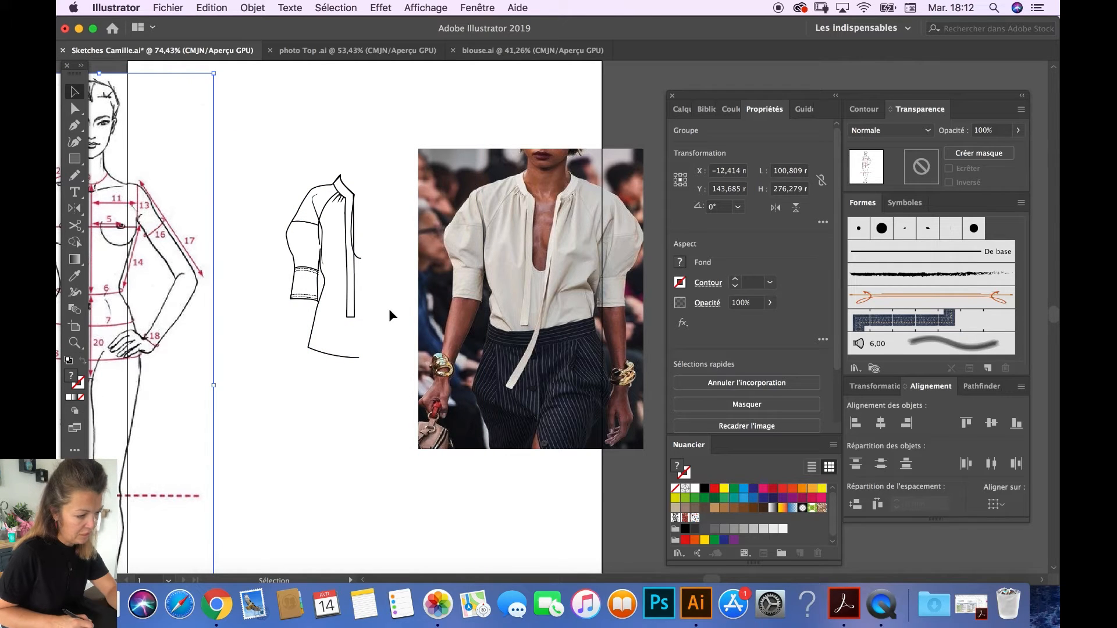
{"action": "left_click_drag", "start_coordinate": [423, 314], "coordinate": [472, 311]}
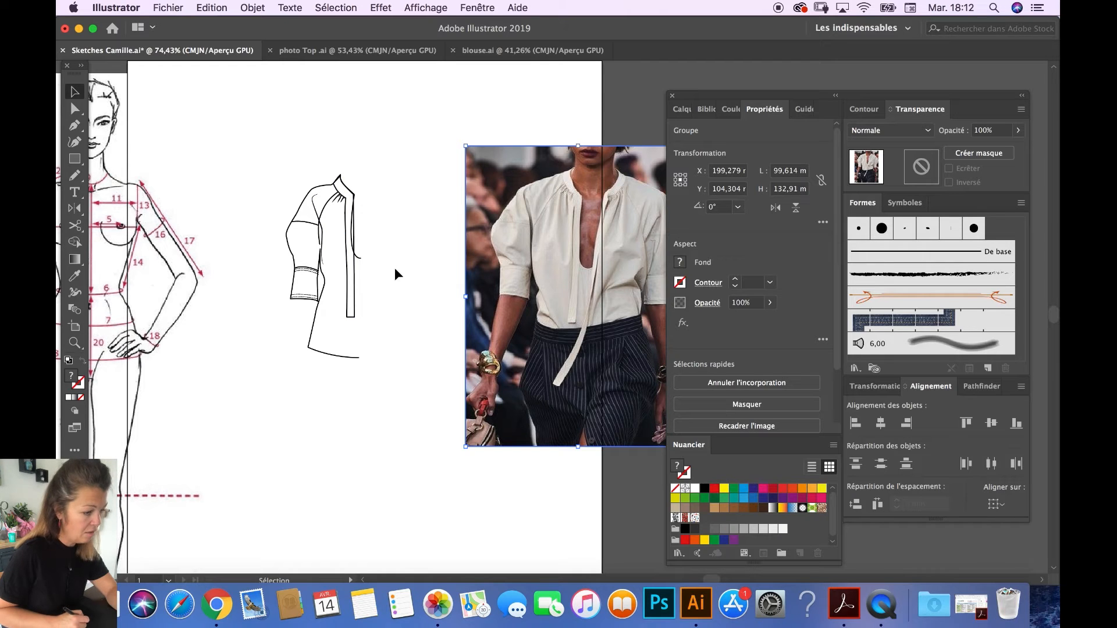
Make a mirrored copy of the whole half blouse across the vertical axis with the Reflect tool.
{"action": "mouse_move", "coordinate": [368, 153]}
{"action": "left_mouse_down"}
{"action": "mouse_move", "coordinate": [317, 341]}
{"action": "mouse_move", "coordinate": [282, 384]}
{"action": "left_mouse_up"}
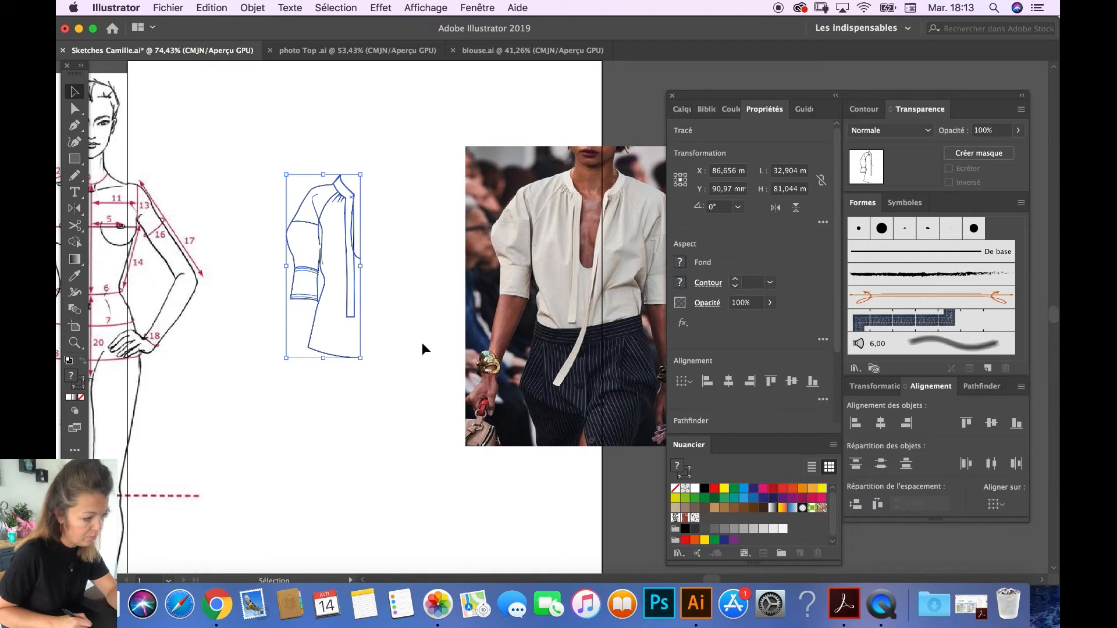
{"action": "left_click", "coordinate": [76, 208]}
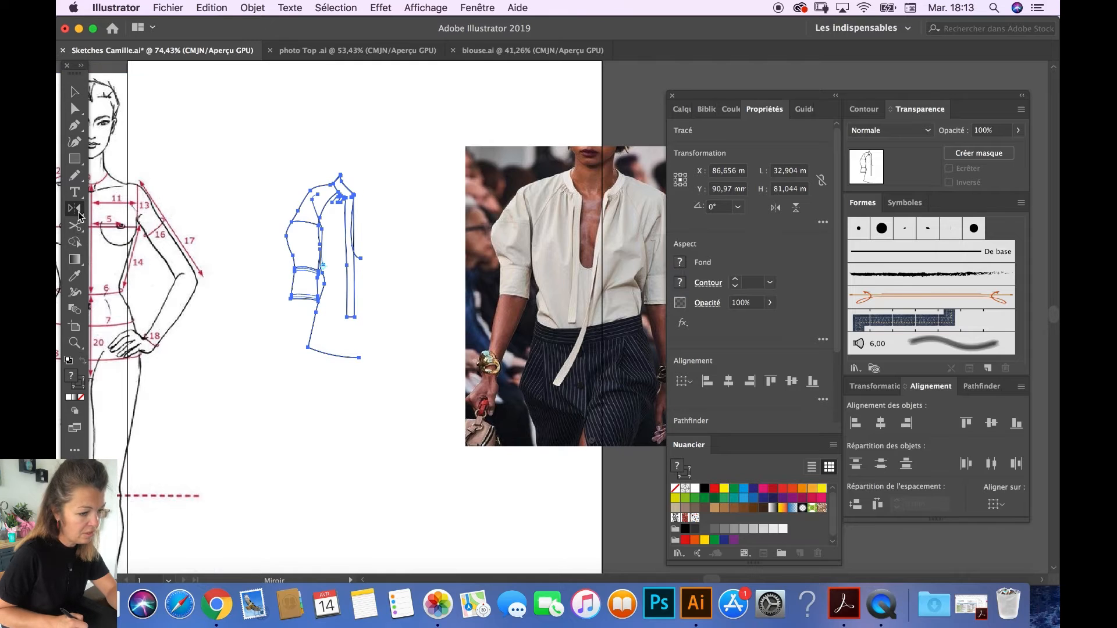
{"action": "double_click", "coordinate": [79, 213]}
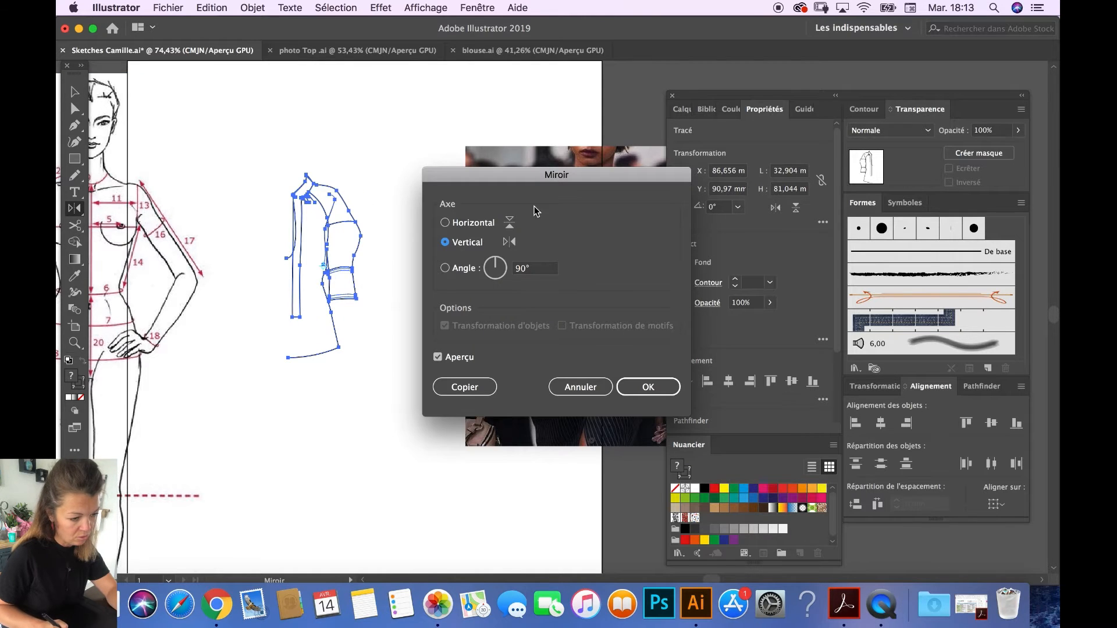
{"action": "left_click_drag", "start_coordinate": [538, 174], "coordinate": [671, 157]}
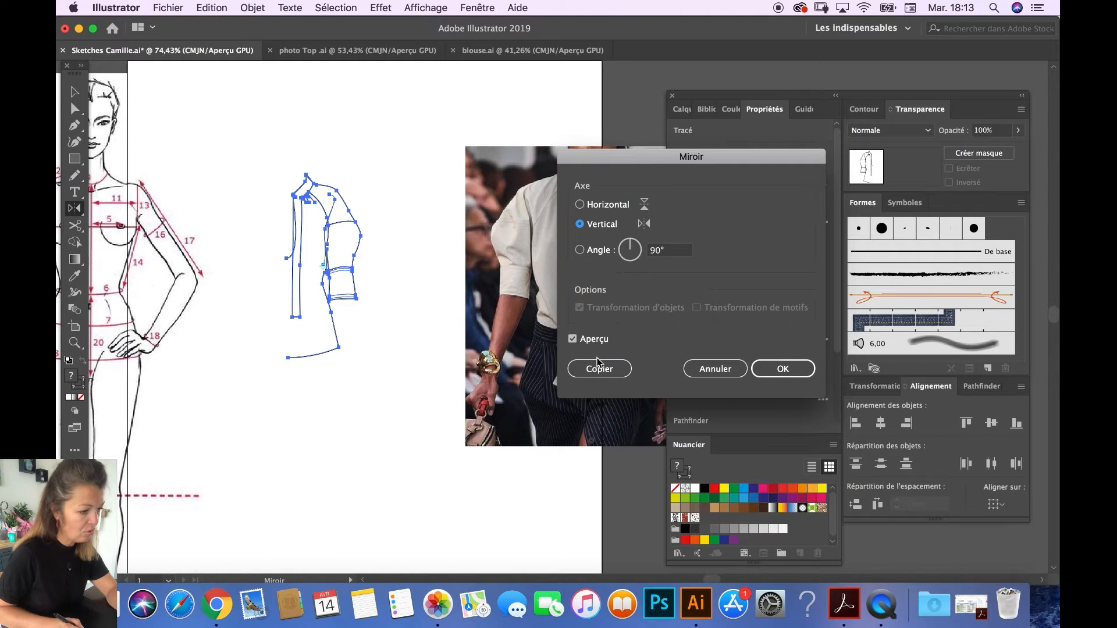
{"action": "left_click", "coordinate": [607, 375]}
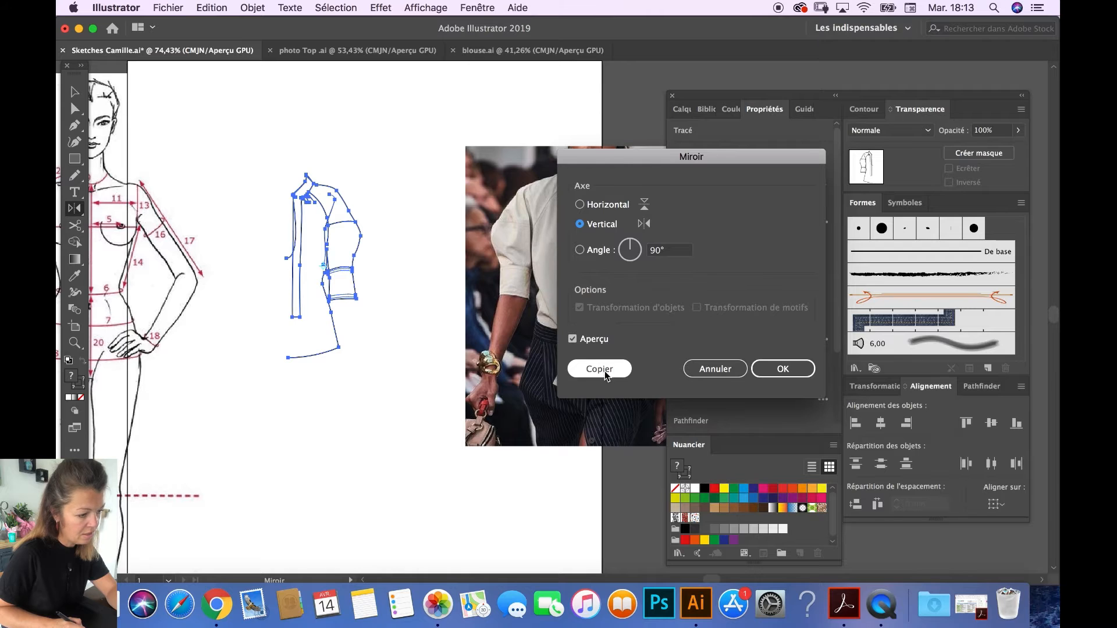
{"action": "left_click", "coordinate": [605, 372]}
Place the mirrored half beside the original to complete the blouse, and nudge it up slightly to line up the center hem.
{"action": "left_click", "coordinate": [75, 91]}
{"action": "left_click_drag", "start_coordinate": [305, 189], "coordinate": [402, 209]}
{"action": "left_click_drag", "start_coordinate": [423, 251], "coordinate": [423, 255]}
{"action": "left_click", "coordinate": [431, 196]}
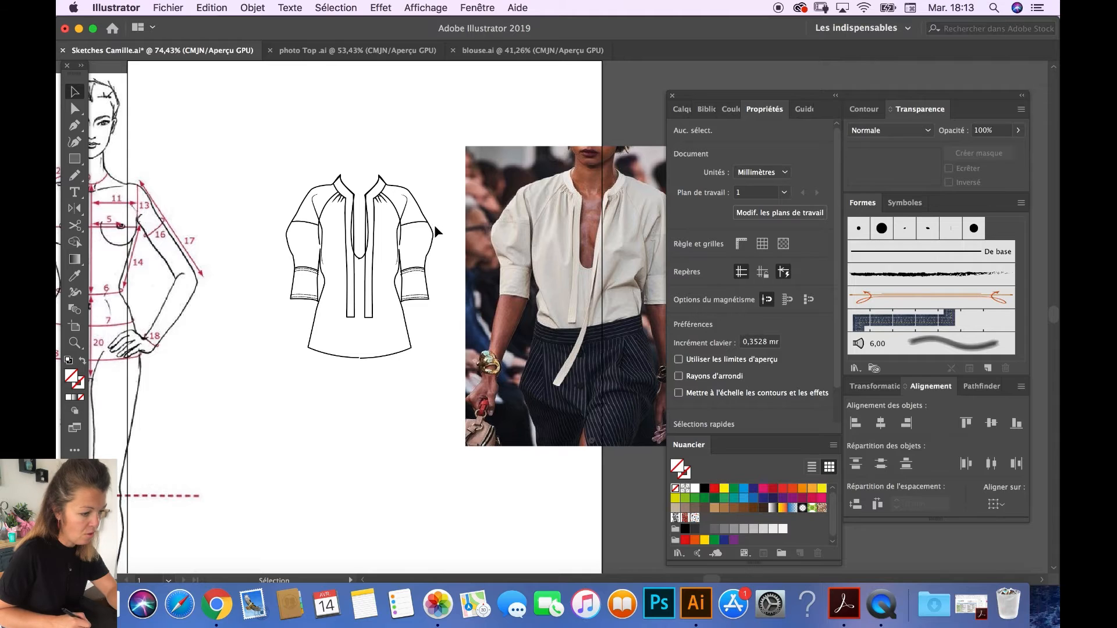
{"action": "scroll", "coordinate": [392, 271], "scroll_direction": "up", "scroll_amount": 3}
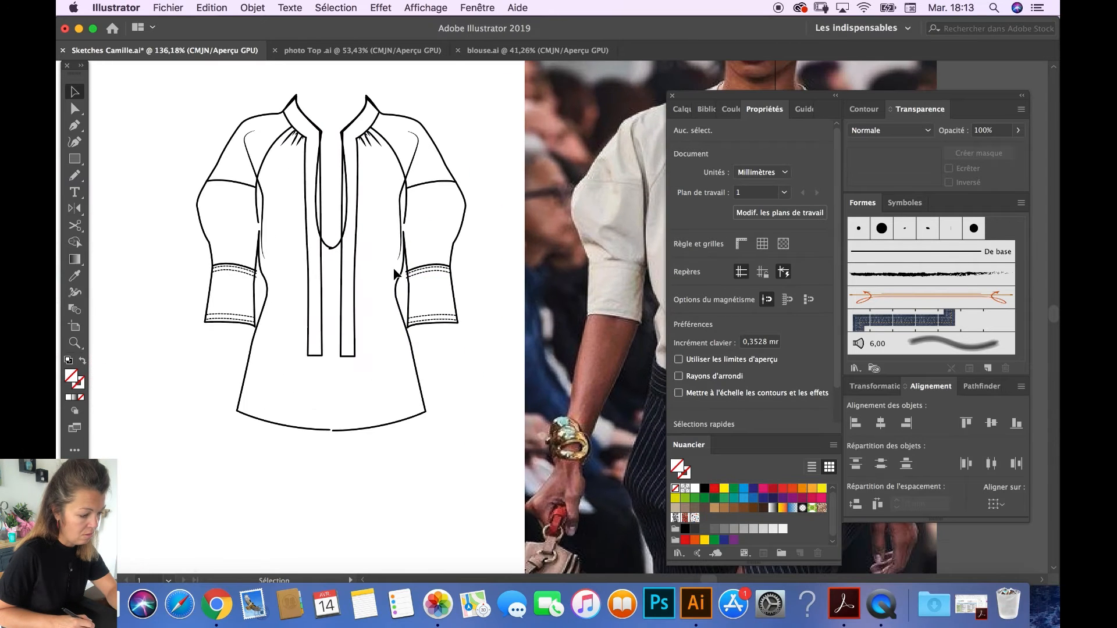
{"action": "left_click_drag", "start_coordinate": [461, 93], "coordinate": [352, 489]}
{"action": "key", "text": "Up"}
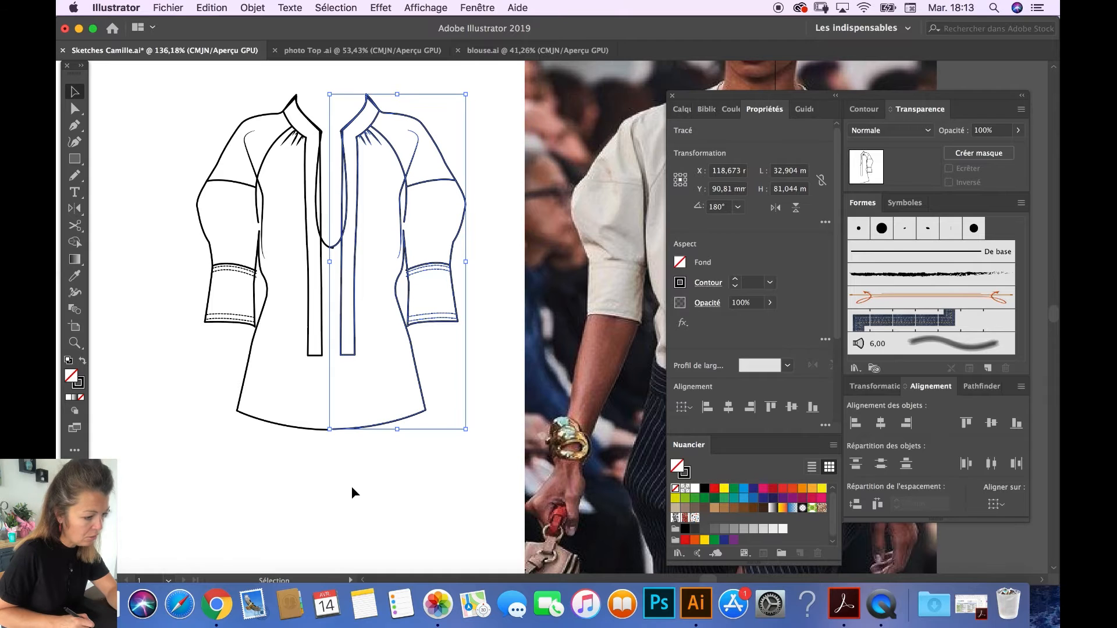
{"action": "left_click", "coordinate": [505, 171]}
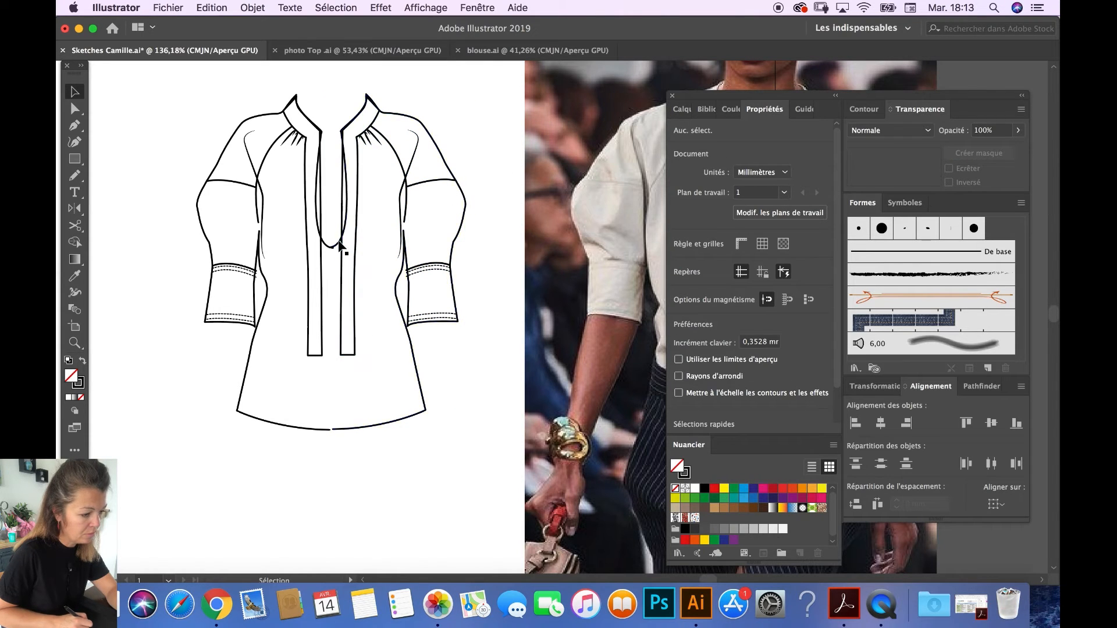
Move the croquis figure back so that it overlaps the assembled blouse.
{"action": "scroll", "coordinate": [339, 241], "scroll_direction": "up", "scroll_amount": 5}
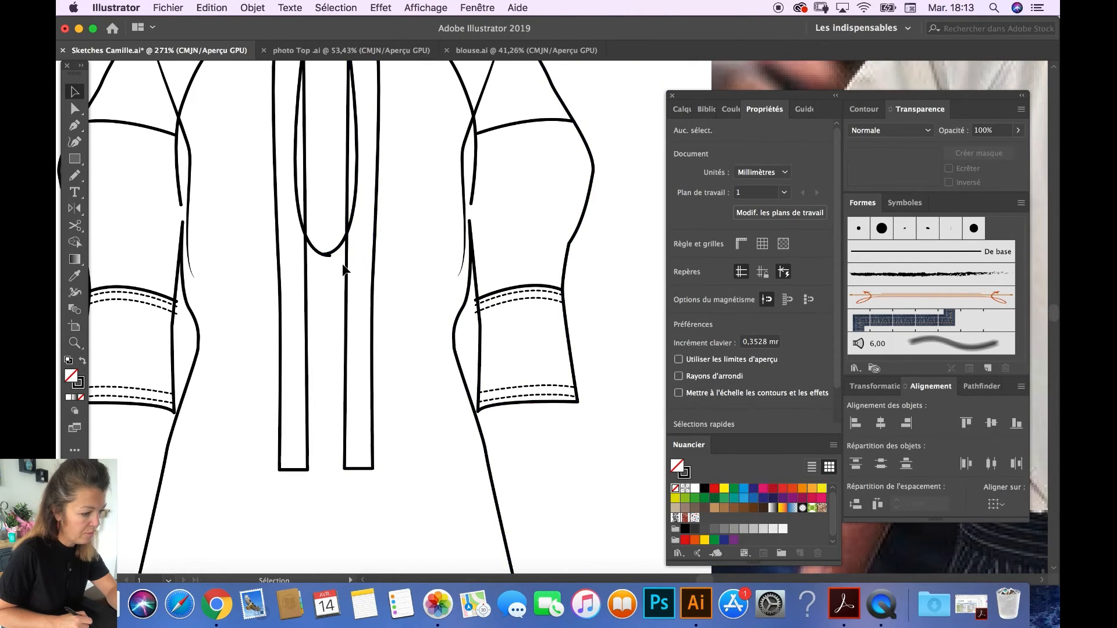
{"action": "scroll", "coordinate": [361, 264], "scroll_direction": "down", "scroll_amount": 8}
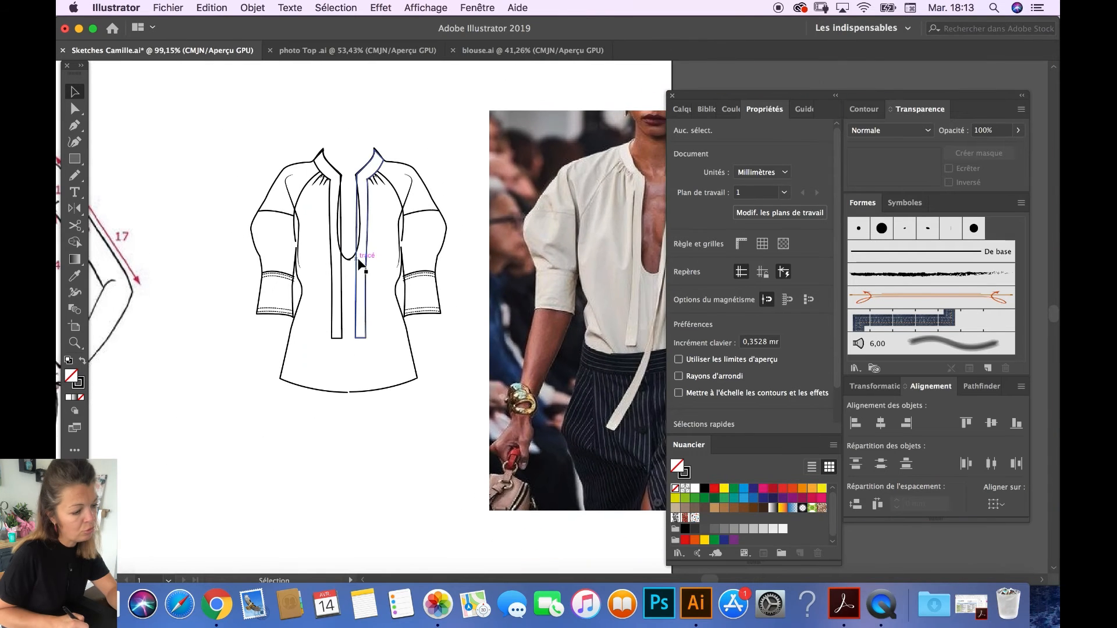
{"action": "mouse_move", "coordinate": [166, 241]}
{"action": "left_mouse_down"}
{"action": "mouse_move", "coordinate": [374, 237]}
{"action": "mouse_move", "coordinate": [363, 236]}
{"action": "left_mouse_up"}
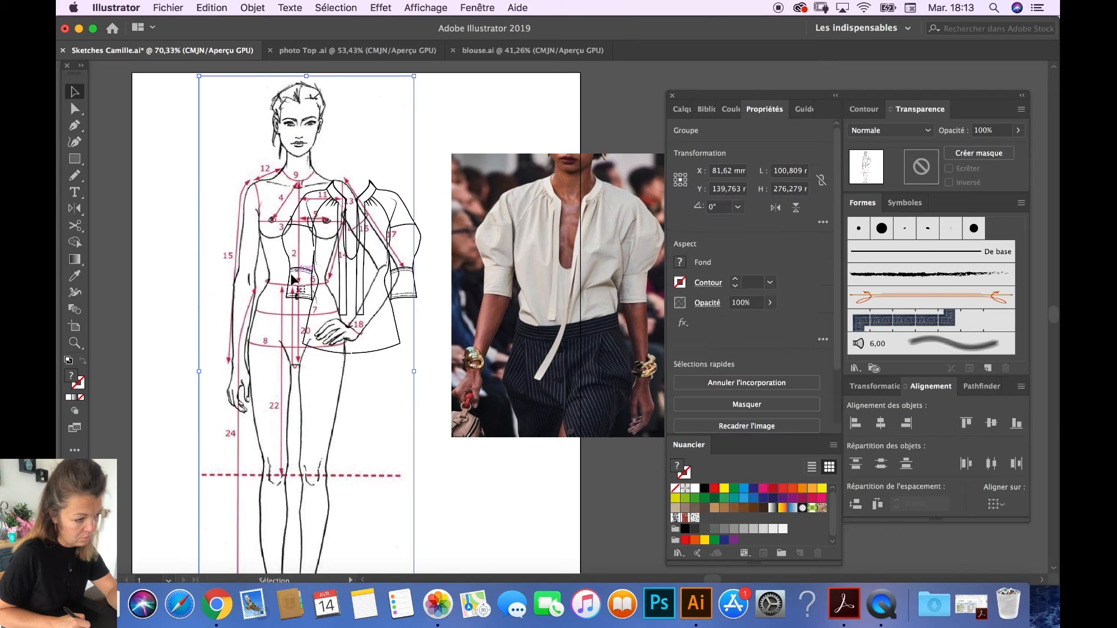
Draw a rectangle about 95 x 206 mm over the croquis, filled white without stroke, at 64% opacity.
{"action": "left_click", "coordinate": [75, 158]}
{"action": "mouse_move", "coordinate": [199, 76]}
{"action": "left_mouse_down"}
{"action": "mouse_move", "coordinate": [329, 298]}
{"action": "mouse_move", "coordinate": [401, 515]}
{"action": "left_mouse_up"}
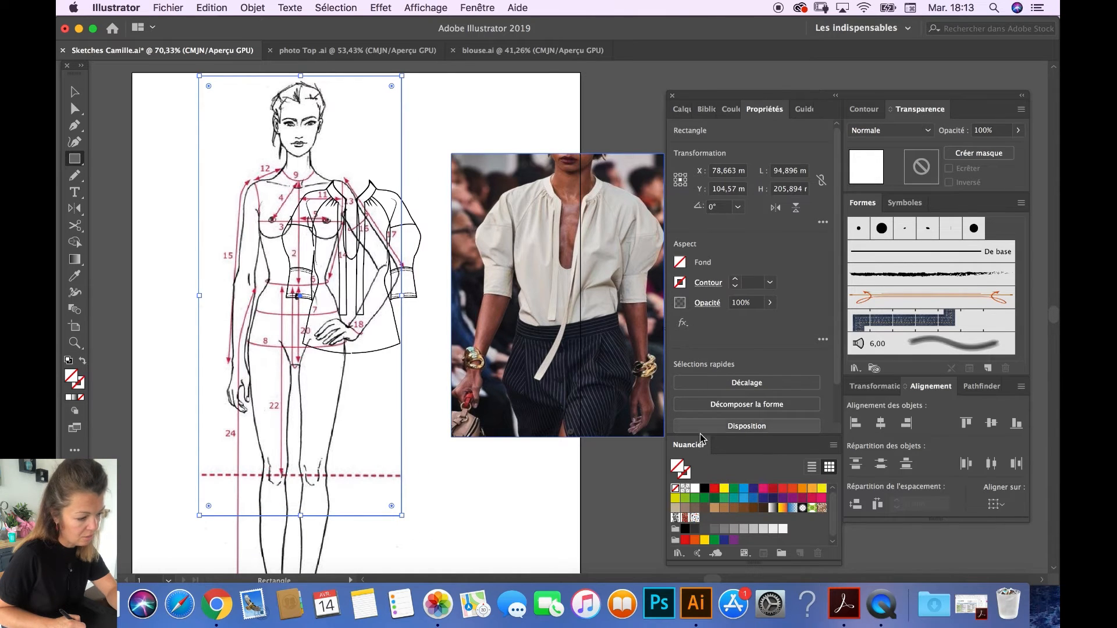
{"action": "left_click", "coordinate": [696, 488]}
{"action": "left_click", "coordinate": [769, 302]}
{"action": "left_click_drag", "start_coordinate": [766, 320], "coordinate": [737, 320]}
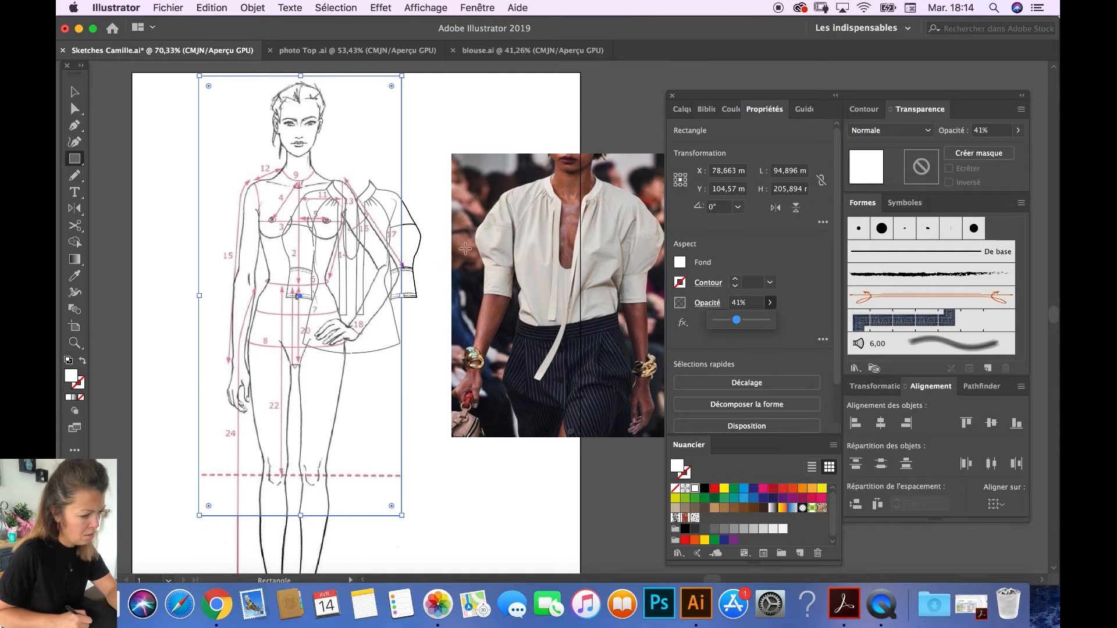
{"action": "left_click", "coordinate": [750, 320]}
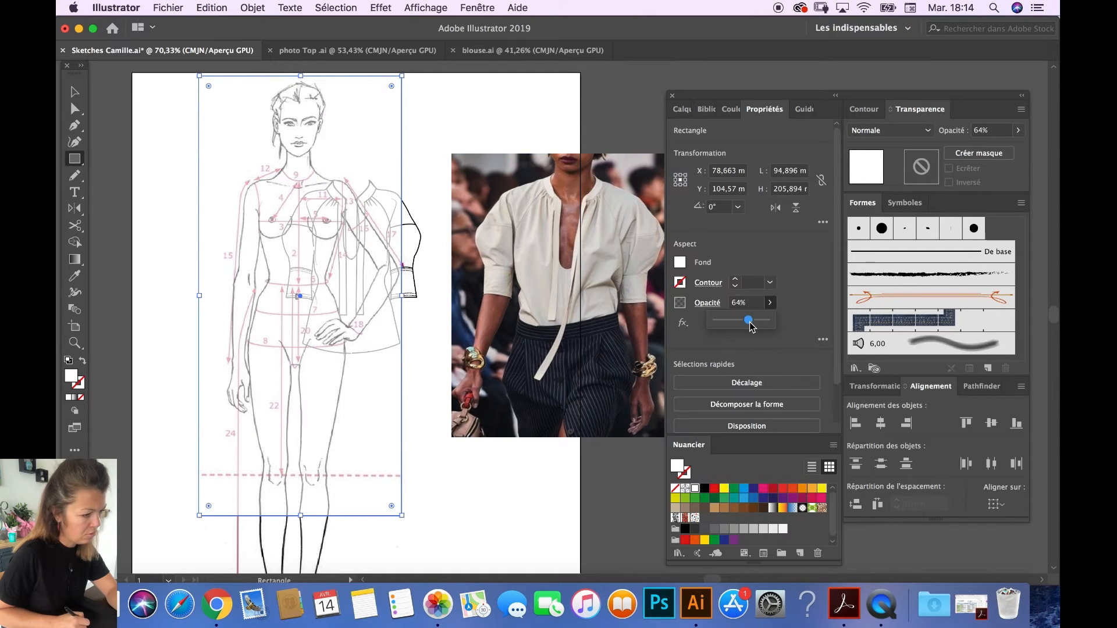
Select the croquis together with the white veil rectangle and send both behind the blouse.
{"action": "left_click", "coordinate": [74, 91]}
{"action": "left_click", "coordinate": [132, 125]}
{"action": "left_click_drag", "start_coordinate": [425, 119], "coordinate": [378, 102]}
{"action": "left_click", "coordinate": [253, 8]}
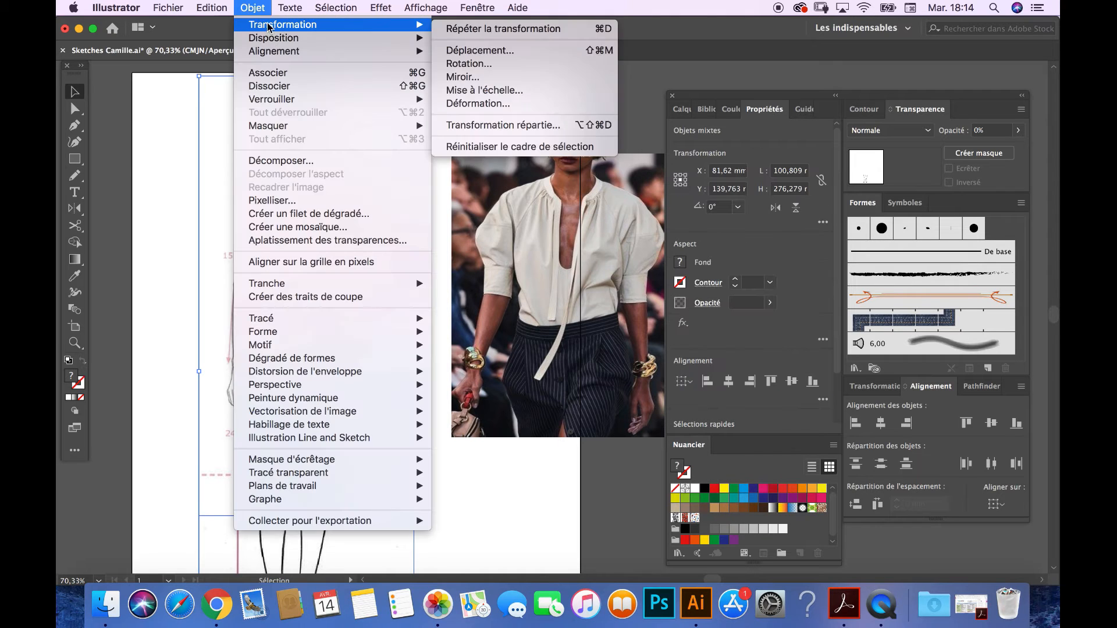
{"action": "mouse_move", "coordinate": [273, 37]}
{"action": "left_click", "coordinate": [477, 77]}
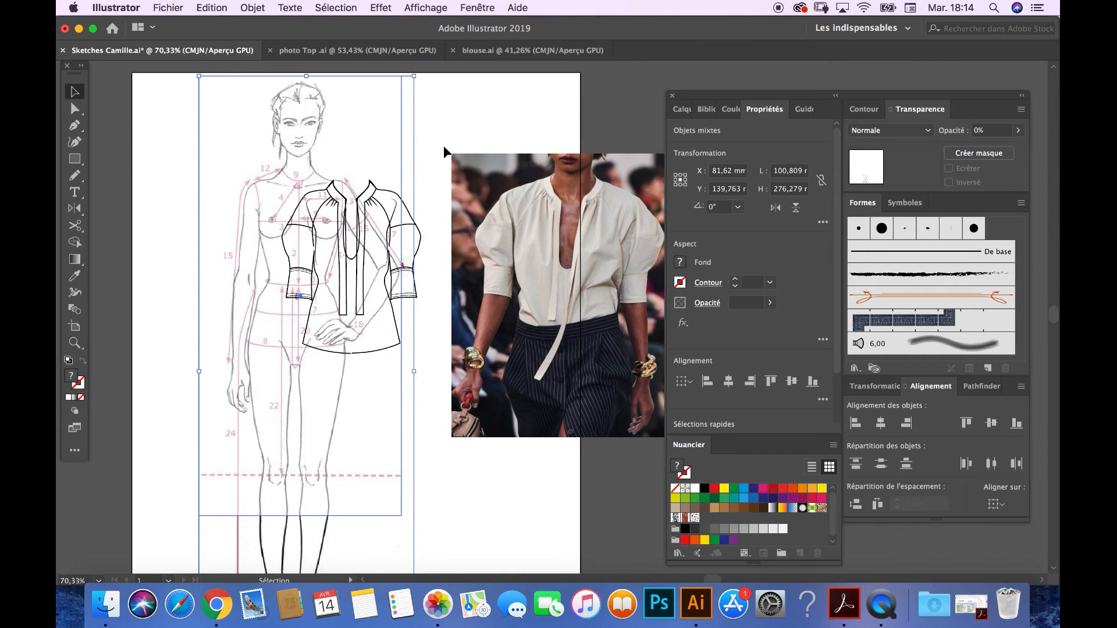
Select all the paths of both blouse halves and group them.
{"action": "left_click", "coordinate": [449, 178]}
{"action": "mouse_move", "coordinate": [435, 172]}
{"action": "left_mouse_down"}
{"action": "mouse_move", "coordinate": [351, 324]}
{"action": "mouse_move", "coordinate": [285, 362]}
{"action": "left_mouse_up"}
{"action": "left_click", "coordinate": [357, 379], "text": "shift"}
{"action": "left_click", "coordinate": [415, 428], "text": "shift"}
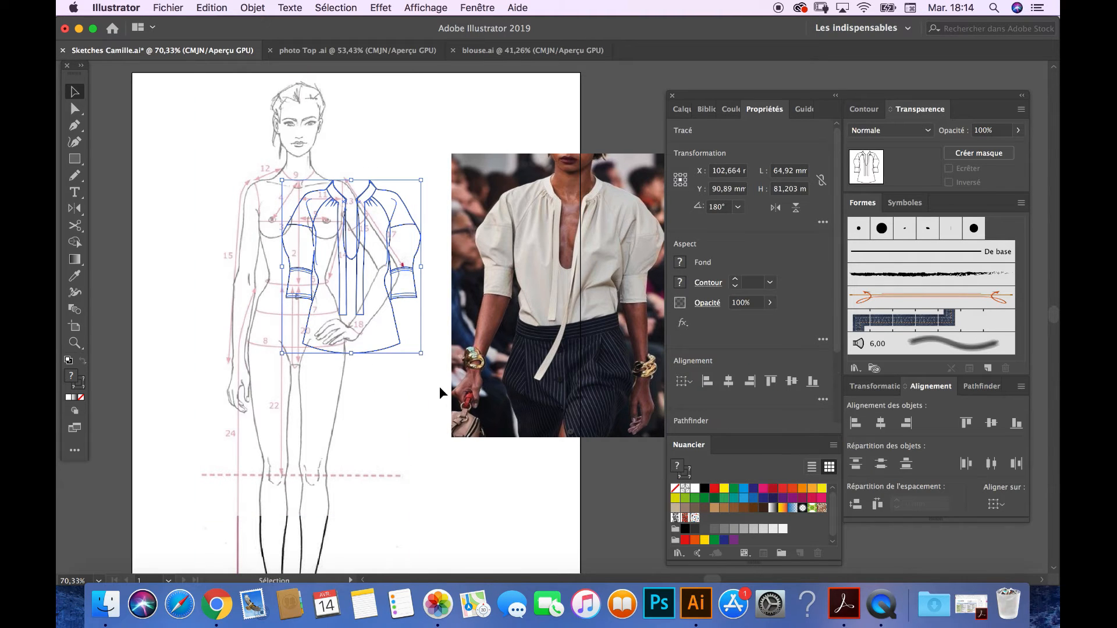
{"action": "key", "text": "super+g"}
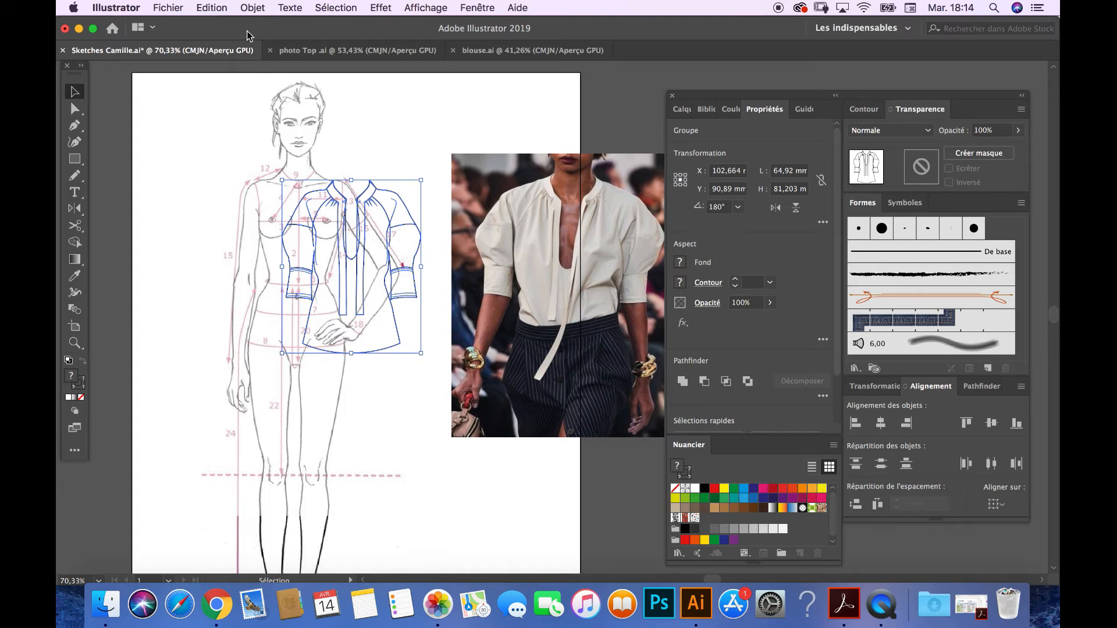
Move the grouped blouse onto the croquis figure's torso.
{"action": "left_click", "coordinate": [444, 142]}
{"action": "left_click_drag", "start_coordinate": [389, 221], "coordinate": [279, 196]}
{"action": "scroll", "coordinate": [324, 223], "scroll_direction": "up", "scroll_amount": 3}
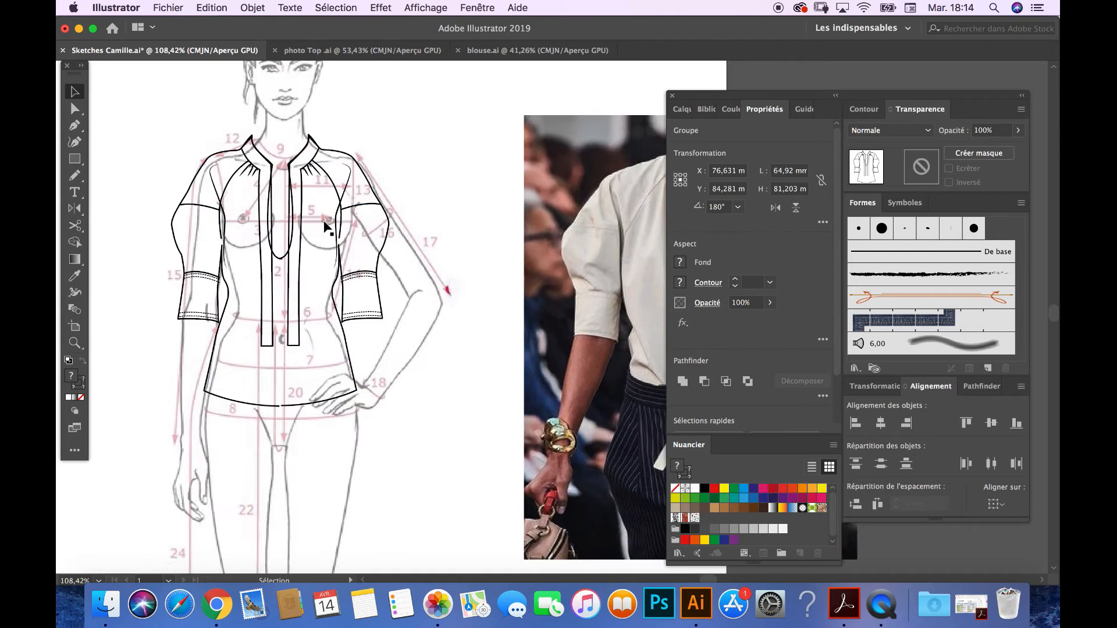
{"action": "left_click", "coordinate": [489, 135]}
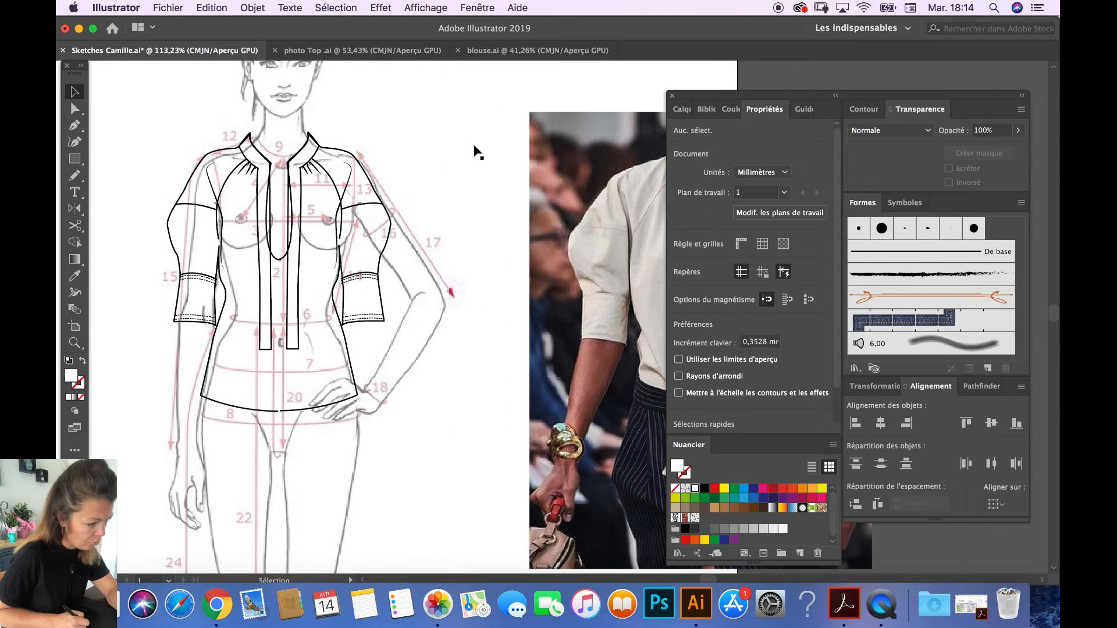
Fine-tune the blouse's position on the croquis so its collar and neck opening center on the figure.
{"action": "left_click_drag", "start_coordinate": [296, 154], "coordinate": [297, 157]}
{"action": "key", "text": "Up"}
{"action": "key", "text": "Up"}
{"action": "key", "text": "Up"}
{"action": "key", "text": "Right"}
{"action": "key", "text": "Down"}
{"action": "key", "text": "Down"}
{"action": "key", "text": "Down"}
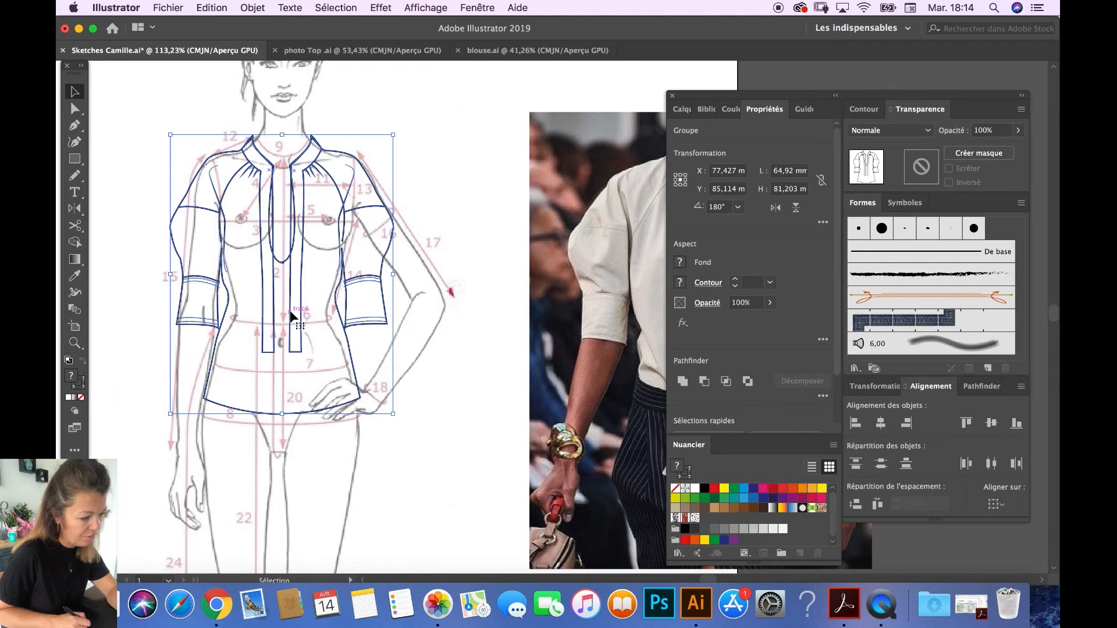
Raise the white veil rectangle's opacity to 99% to fade out the croquis.
{"action": "left_click", "coordinate": [419, 414]}
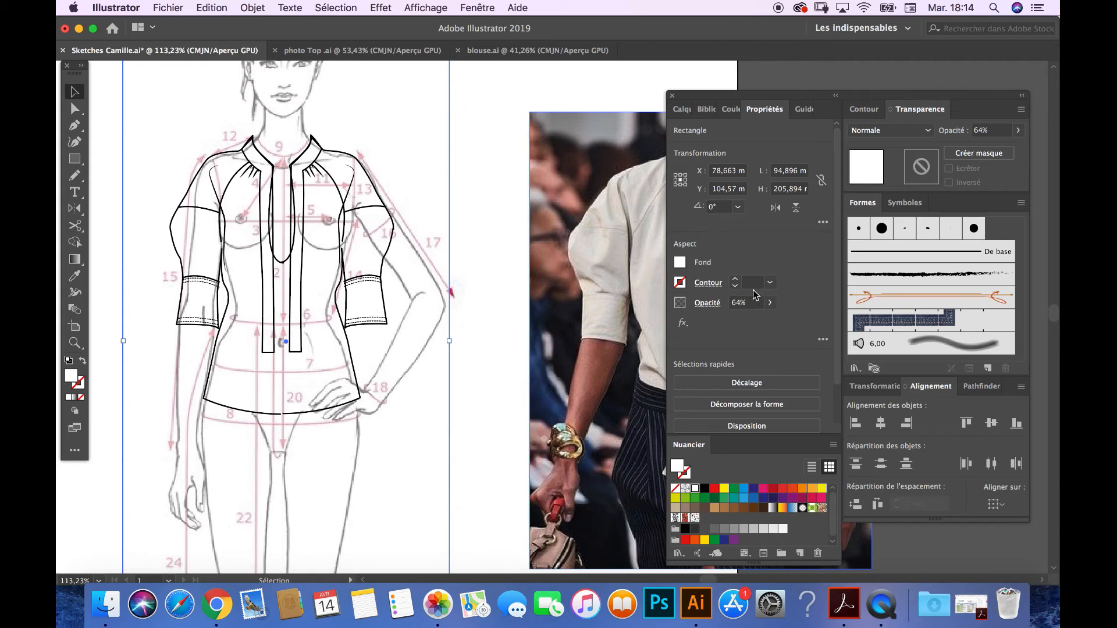
{"action": "left_click_drag", "start_coordinate": [756, 320], "coordinate": [766, 320]}
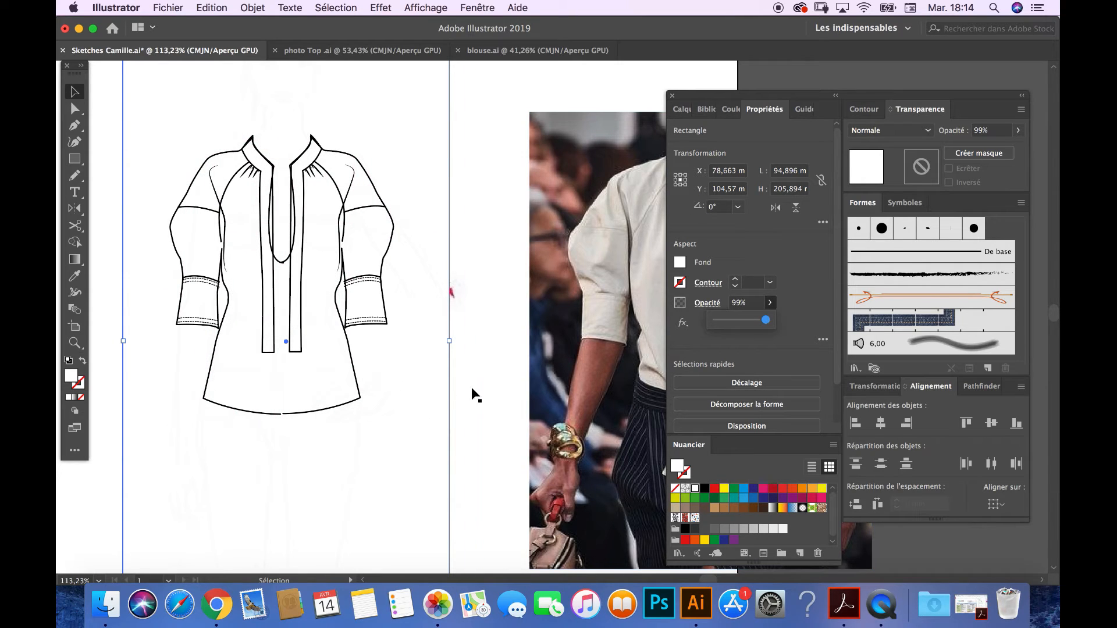
Ungroup the blouse drawing into separate paths.
{"action": "scroll", "coordinate": [292, 263], "scroll_direction": "up", "scroll_amount": 5}
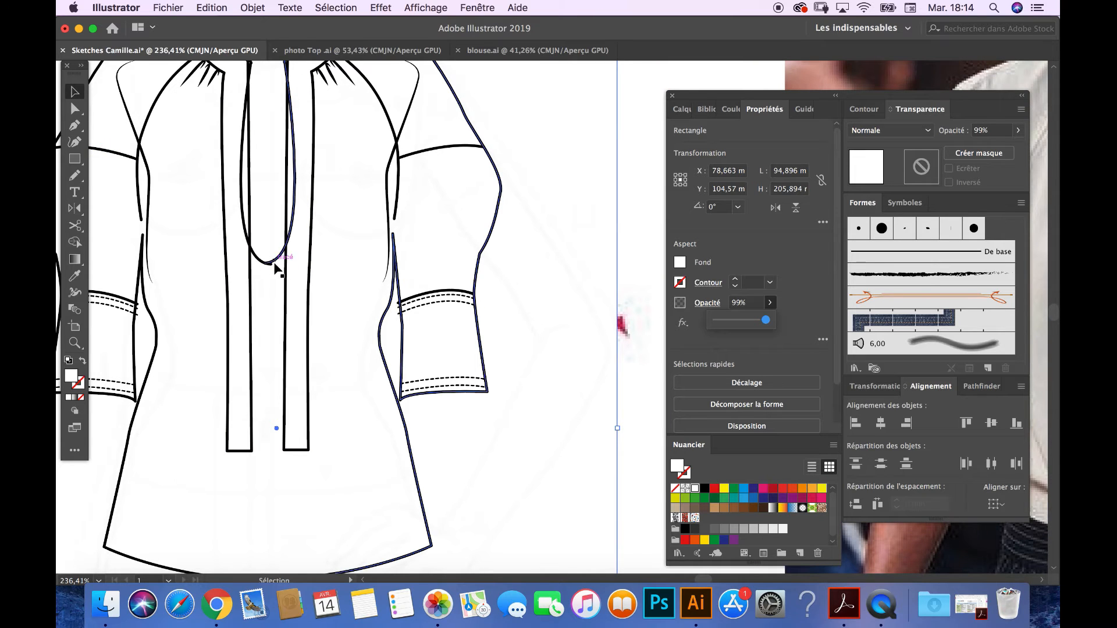
{"action": "left_click", "coordinate": [277, 265]}
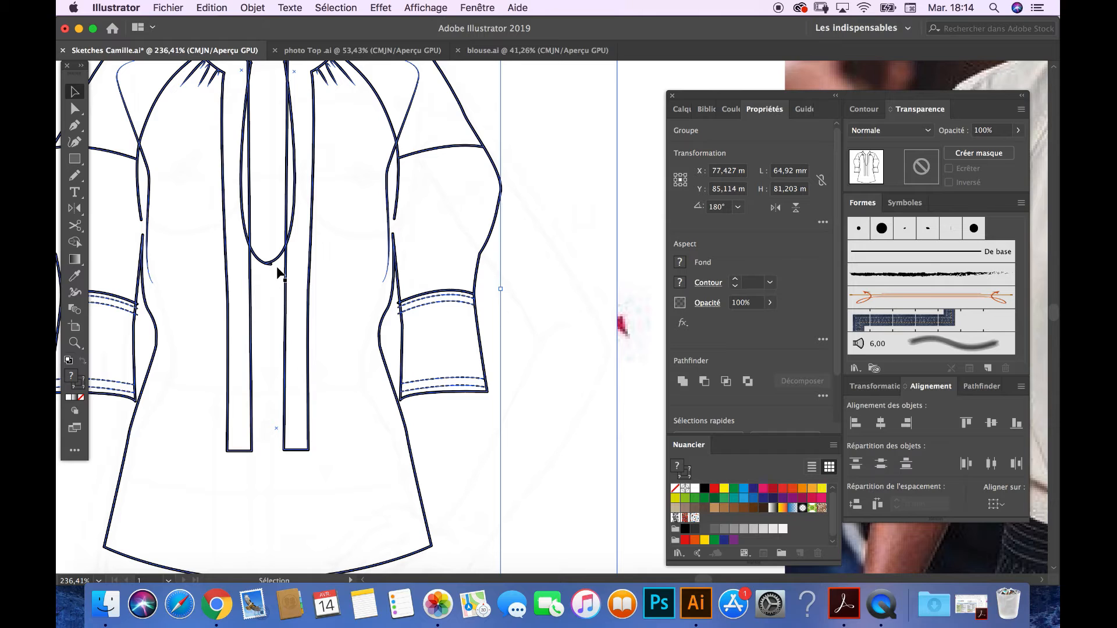
{"action": "left_click", "coordinate": [481, 431]}
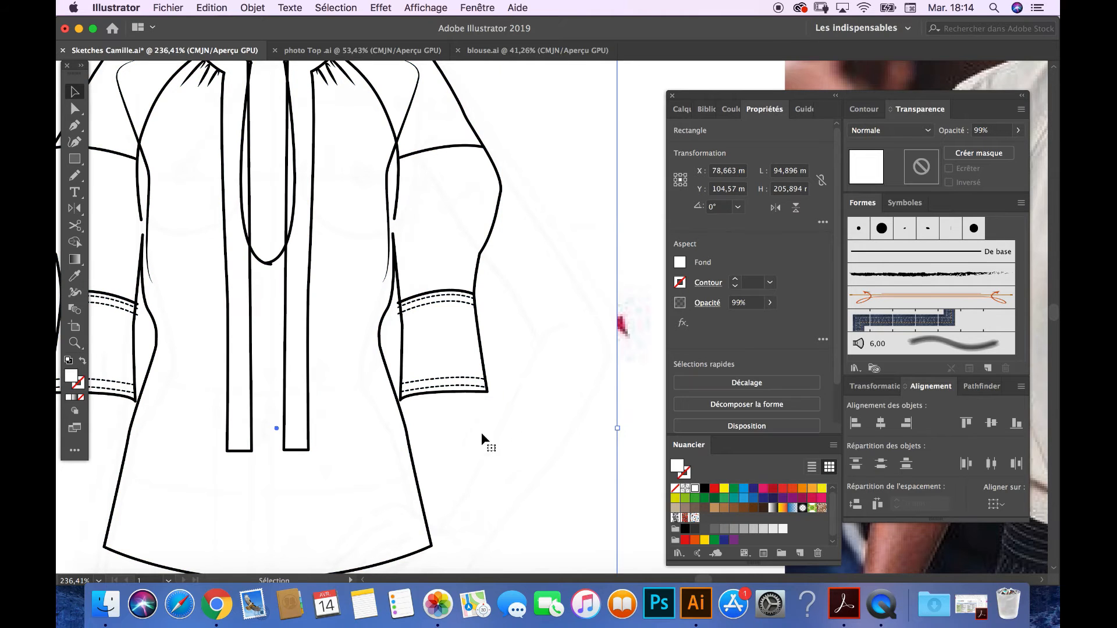
{"action": "scroll", "coordinate": [478, 432], "scroll_direction": "down", "scroll_amount": 3}
{"action": "scroll", "coordinate": [478, 431], "scroll_direction": "left", "scroll_amount": 2}
Join the open ends of the two half outlines at the center hem with the Pen tool.
{"action": "left_click", "coordinate": [352, 452]}
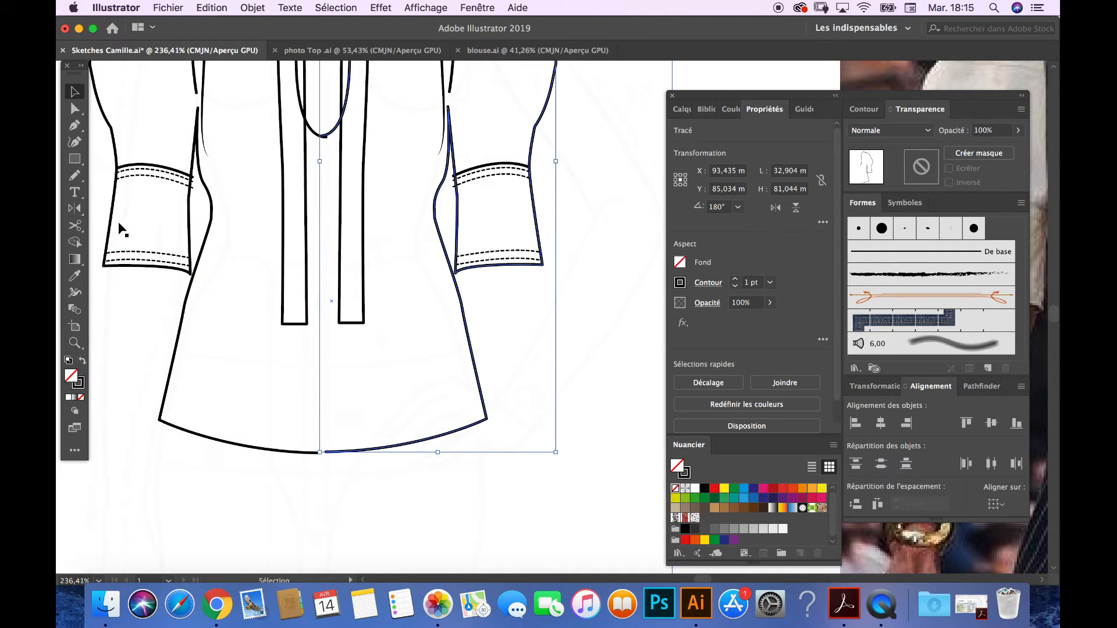
{"action": "left_click", "coordinate": [78, 130]}
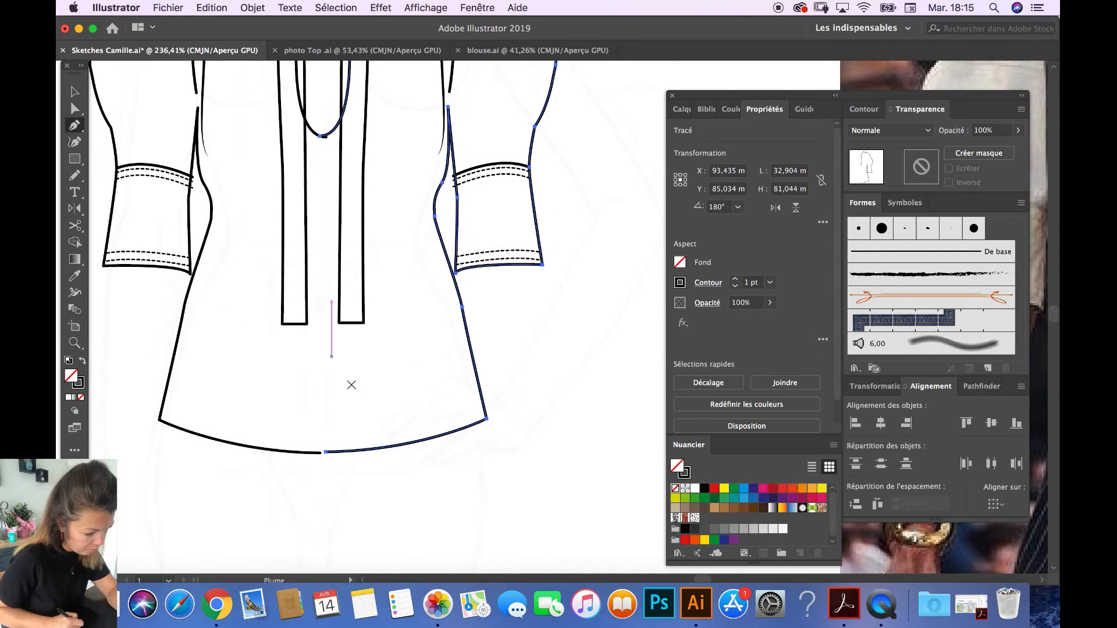
{"action": "scroll", "coordinate": [325, 451], "scroll_direction": "up", "scroll_amount": 2}
{"action": "scroll", "coordinate": [326, 451], "scroll_direction": "up", "scroll_amount": 2}
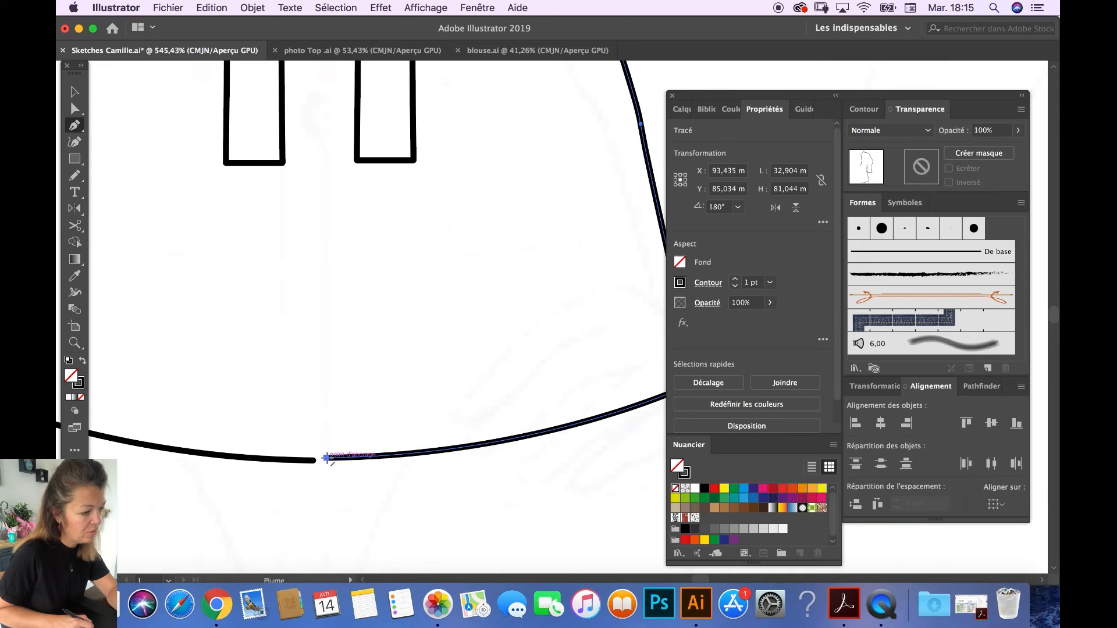
{"action": "left_click", "coordinate": [325, 458]}
{"action": "left_click", "coordinate": [314, 460]}
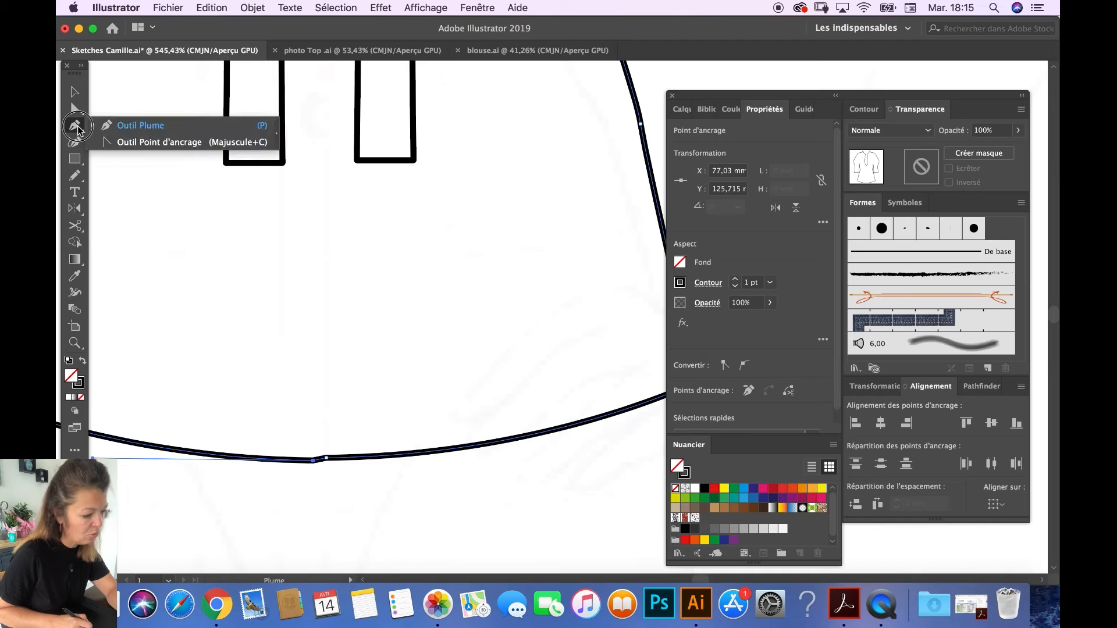
{"action": "left_click", "coordinate": [313, 461]}
{"action": "key", "text": "cmd+z"}
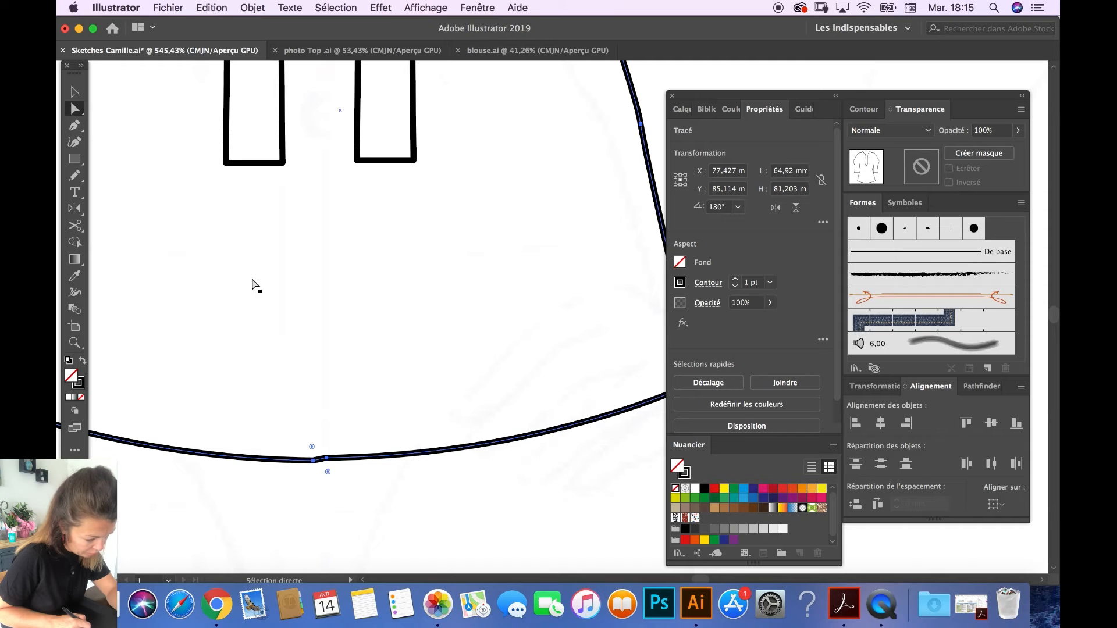
{"action": "left_click_drag", "start_coordinate": [327, 458], "coordinate": [331, 462]}
{"action": "key", "text": "cmd+z"}
Move the mirrored half's center hem anchor point down to Y 125.715 mm, level with the adjoining anchor, to smooth the hem.
{"action": "left_click", "coordinate": [326, 458]}
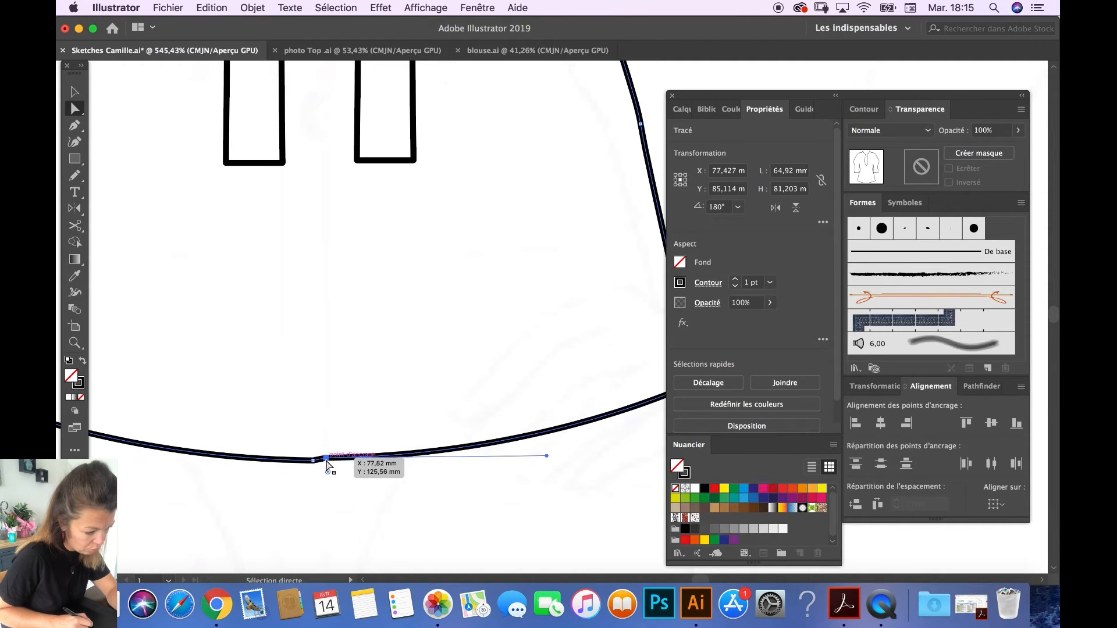
{"action": "left_click_drag", "start_coordinate": [327, 457], "coordinate": [332, 464]}
{"action": "key", "text": "super+plus"}
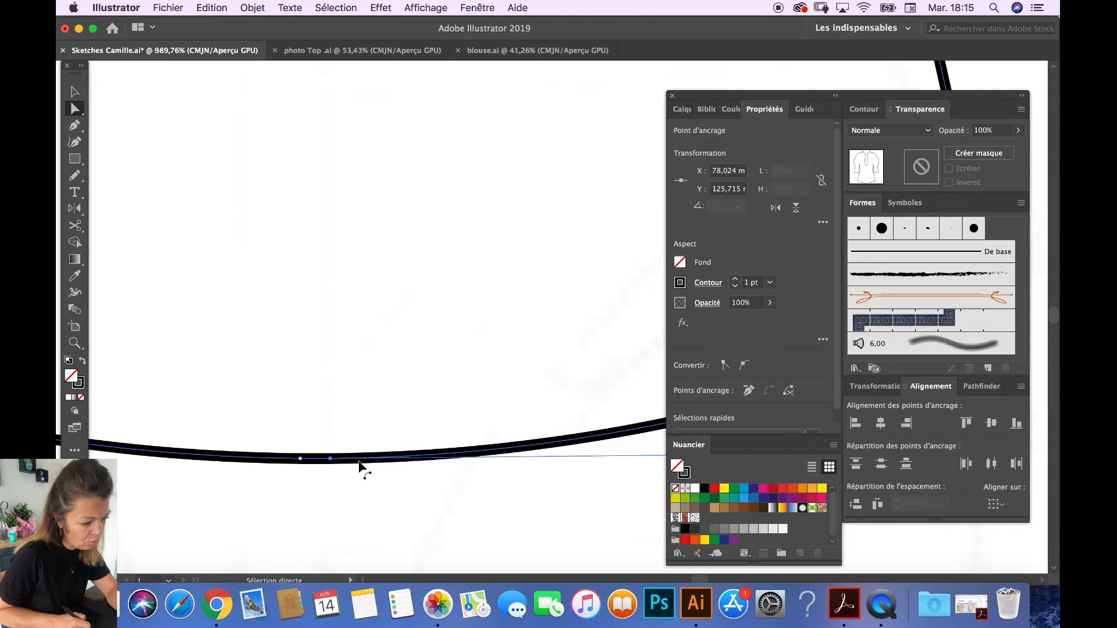
{"action": "scroll", "coordinate": [388, 418], "scroll_direction": "down", "scroll_amount": 6}
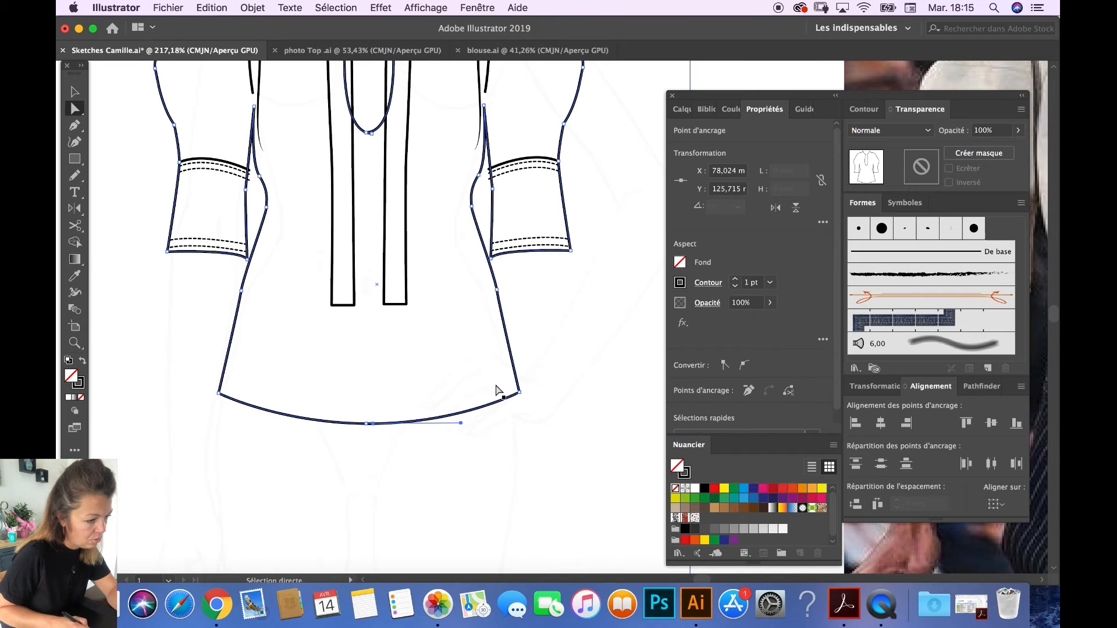
Cut the neckline curve just before its center bottom with the Scissors tool and delete the overlapping end segment.
{"action": "left_click", "coordinate": [75, 93]}
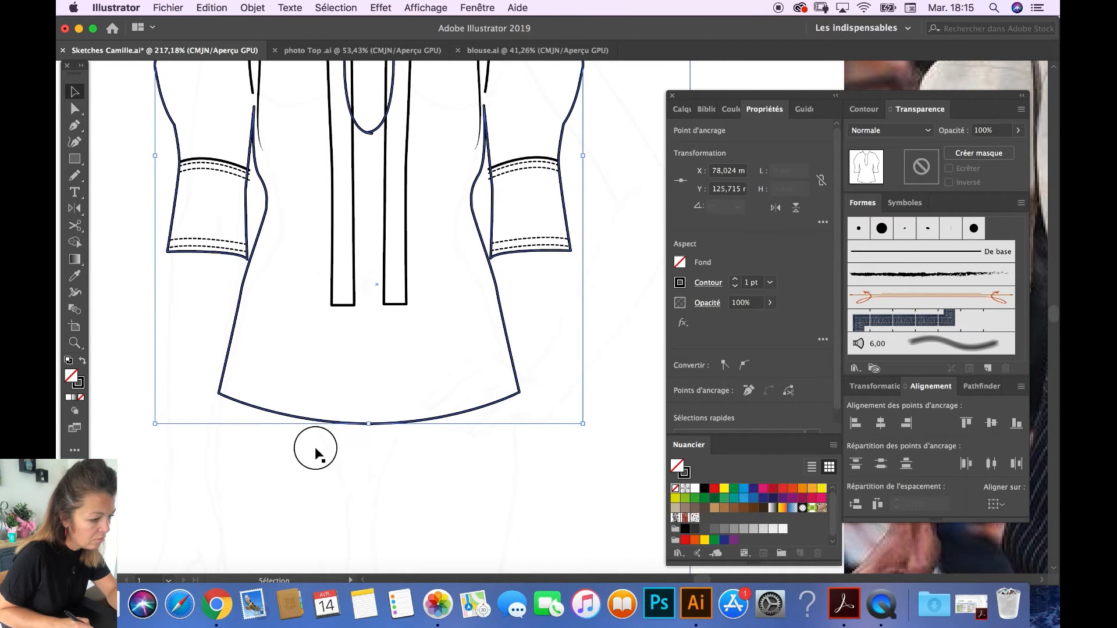
{"action": "left_click", "coordinate": [379, 224]}
{"action": "scroll", "coordinate": [381, 119], "scroll_direction": "up", "scroll_amount": 4}
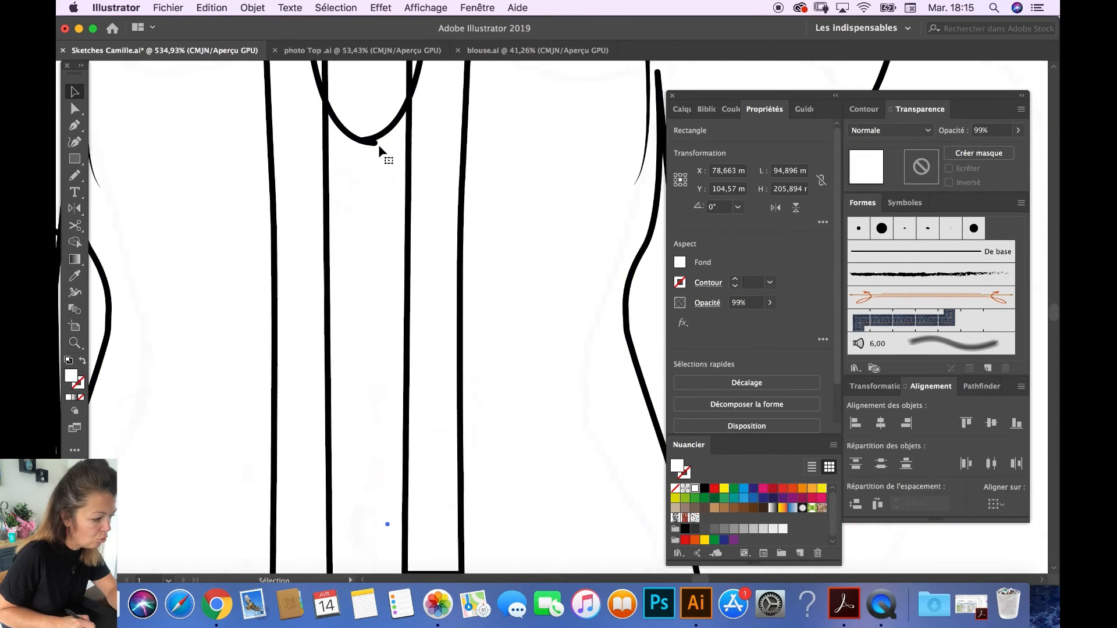
{"action": "scroll", "coordinate": [378, 148], "scroll_direction": "up", "scroll_amount": 4}
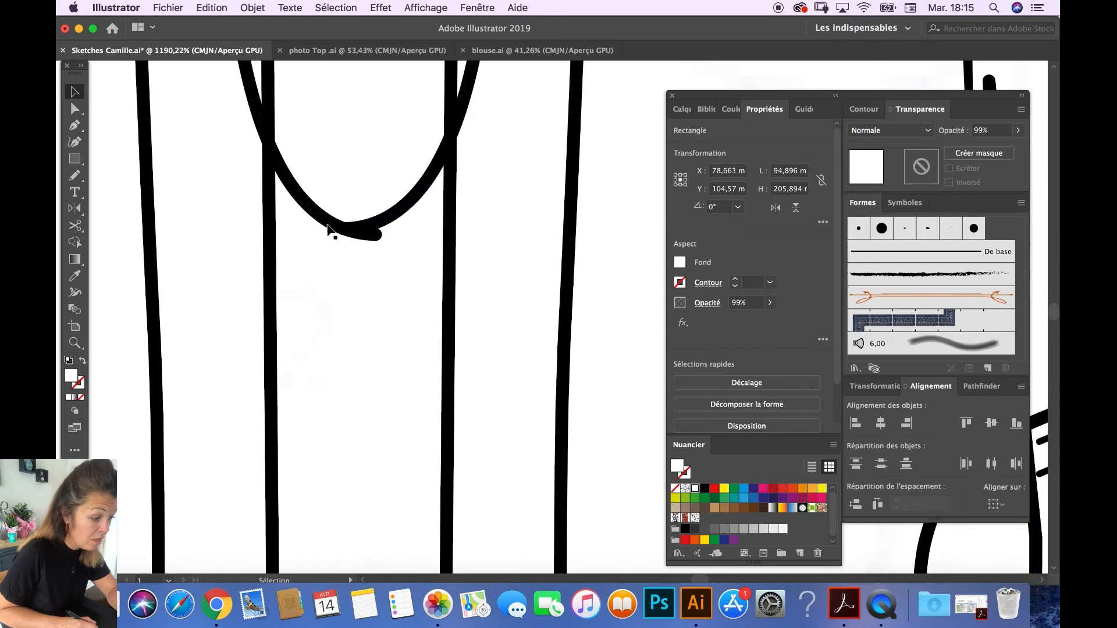
{"action": "left_click", "coordinate": [78, 231]}
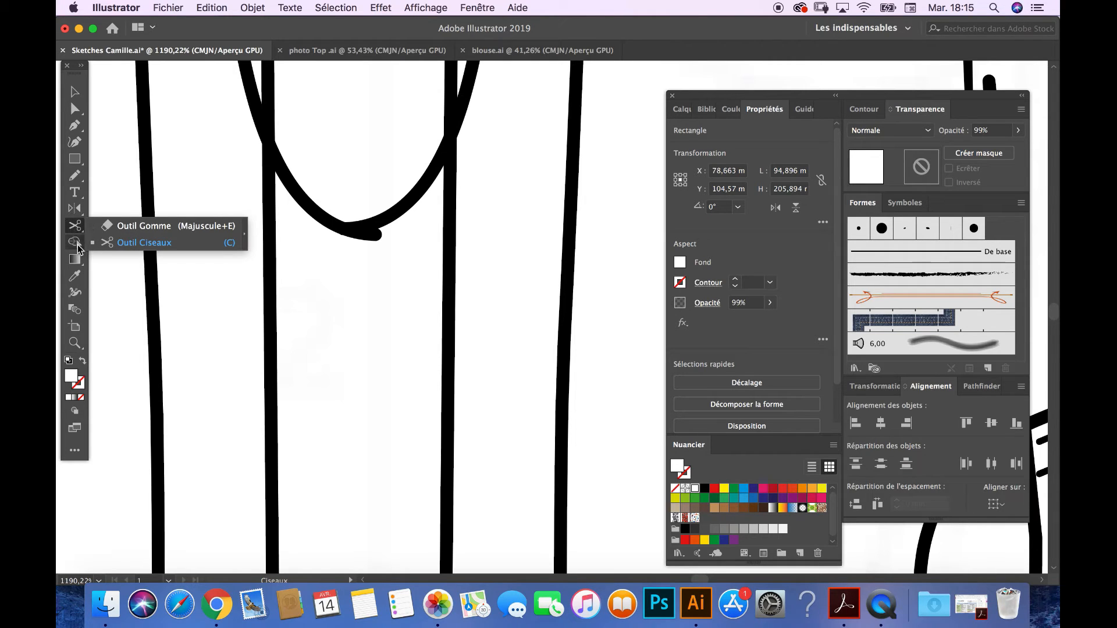
{"action": "left_click", "coordinate": [328, 225]}
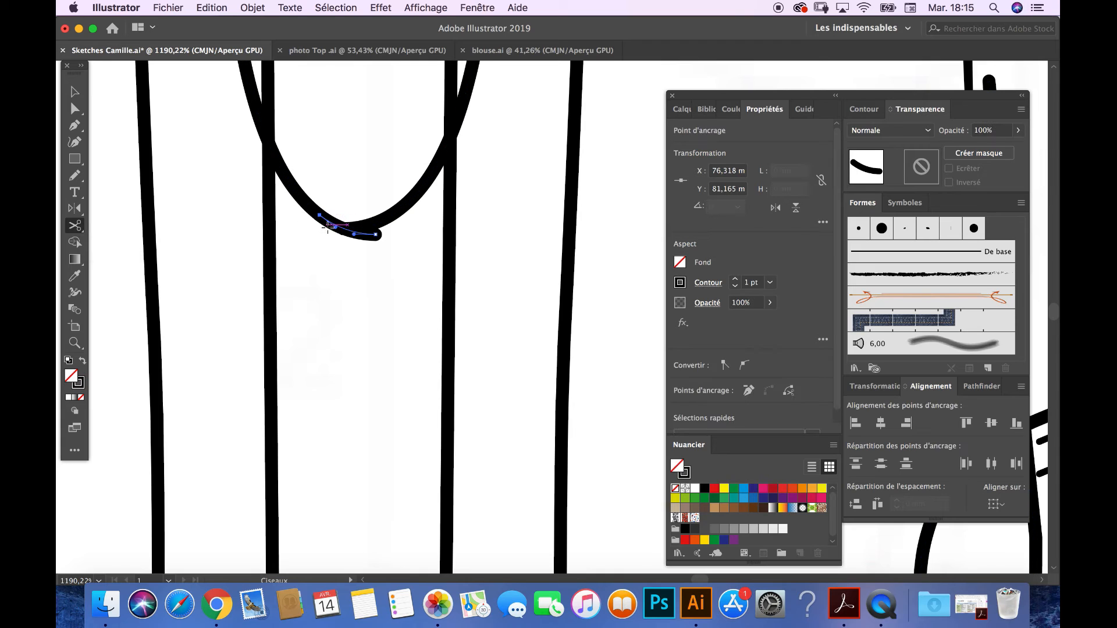
{"action": "key", "text": "BackSpace"}
{"action": "key", "text": "BackSpace"}
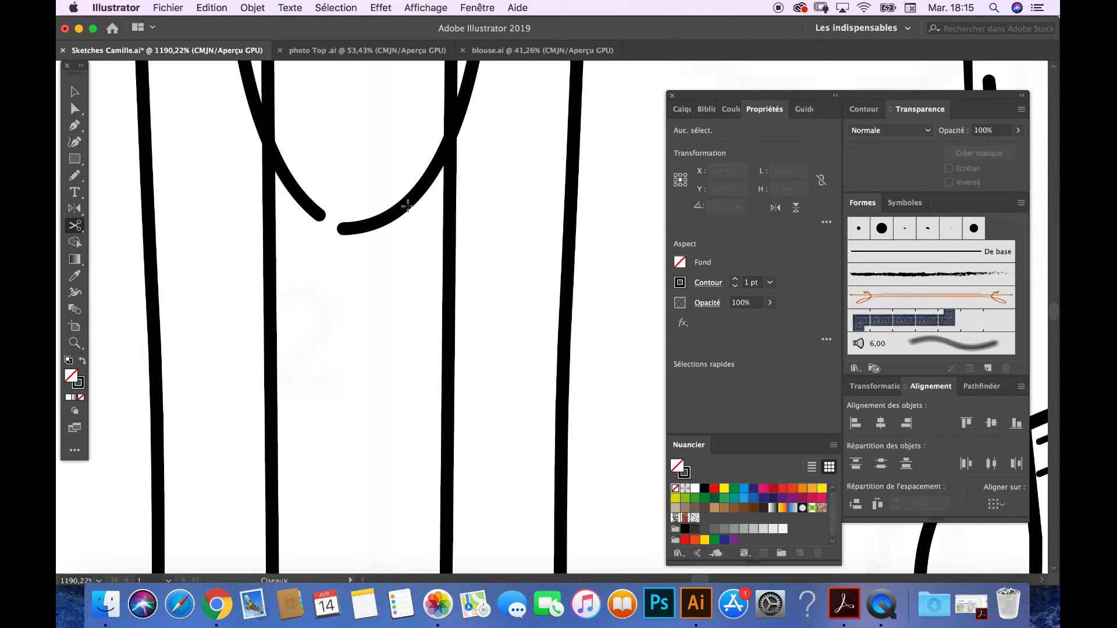
Cut the opposite neckline curve just before its lowest point and delete the short leftover end segment.
{"action": "left_click", "coordinate": [407, 202]}
{"action": "key", "text": "BackSpace"}
{"action": "key", "text": "BackSpace"}
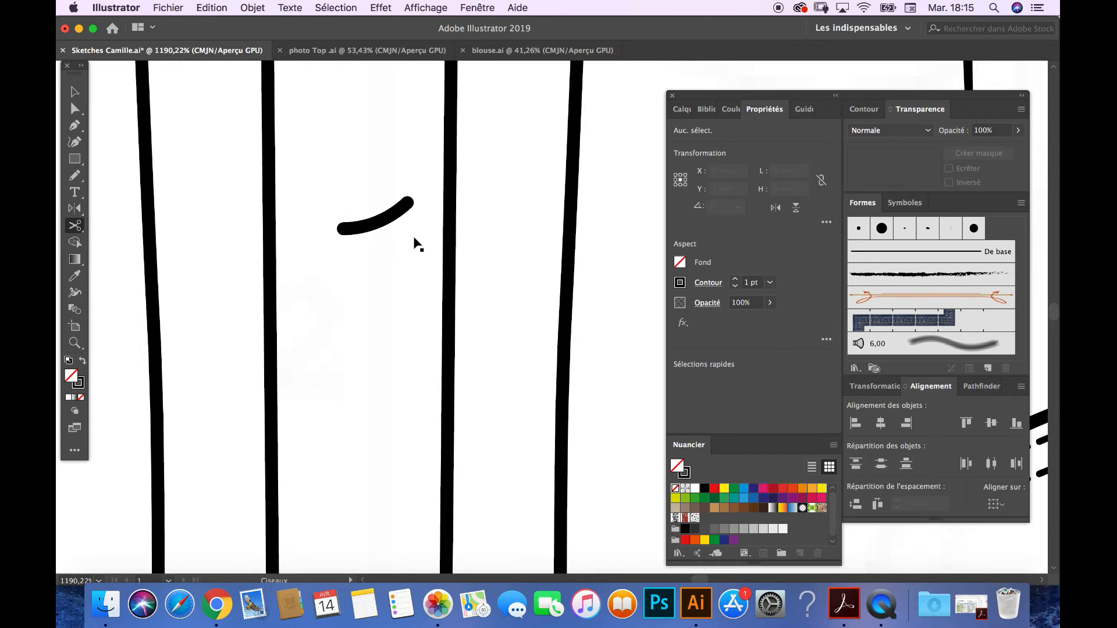
{"action": "key", "text": "super+z"}
{"action": "key", "text": "super+z"}
{"action": "left_click", "coordinate": [75, 109]}
{"action": "left_click", "coordinate": [398, 225]}
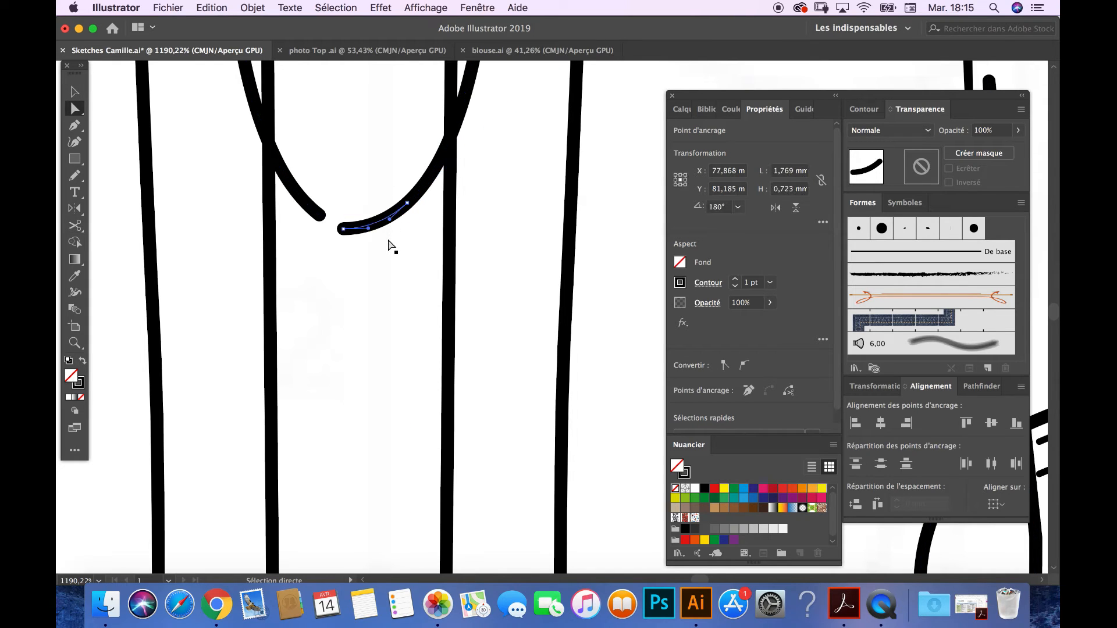
{"action": "key", "text": "Delete"}
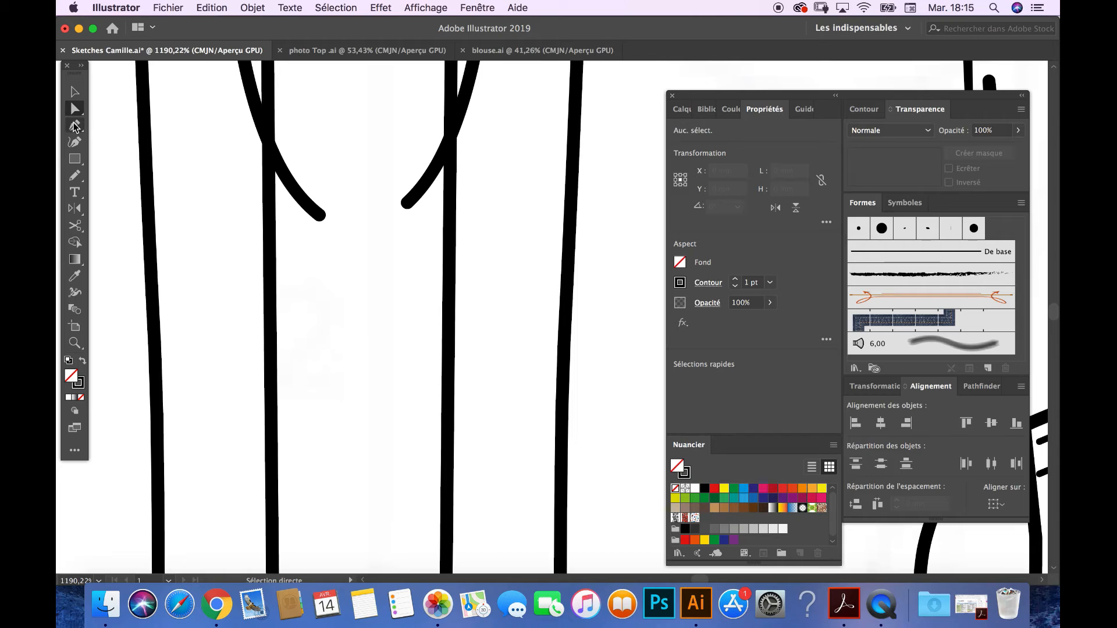
Join the two open neckline ends with a curved Pen path through the center bottom and adjust the join to smooth it.
{"action": "left_click", "coordinate": [320, 215]}
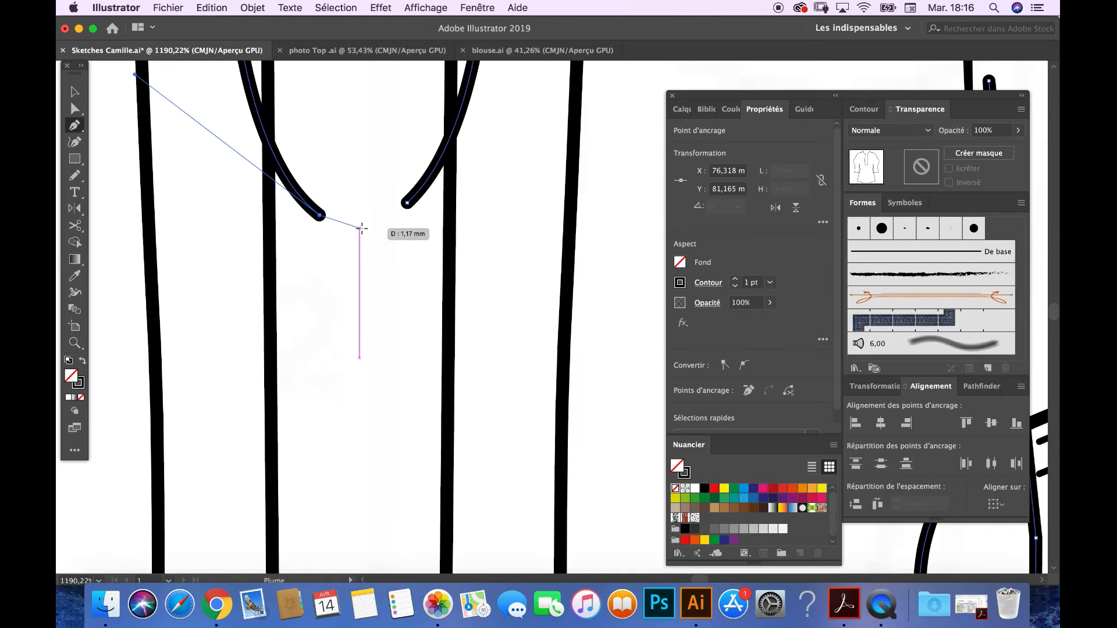
{"action": "left_click_drag", "start_coordinate": [361, 233], "coordinate": [561, 62]}
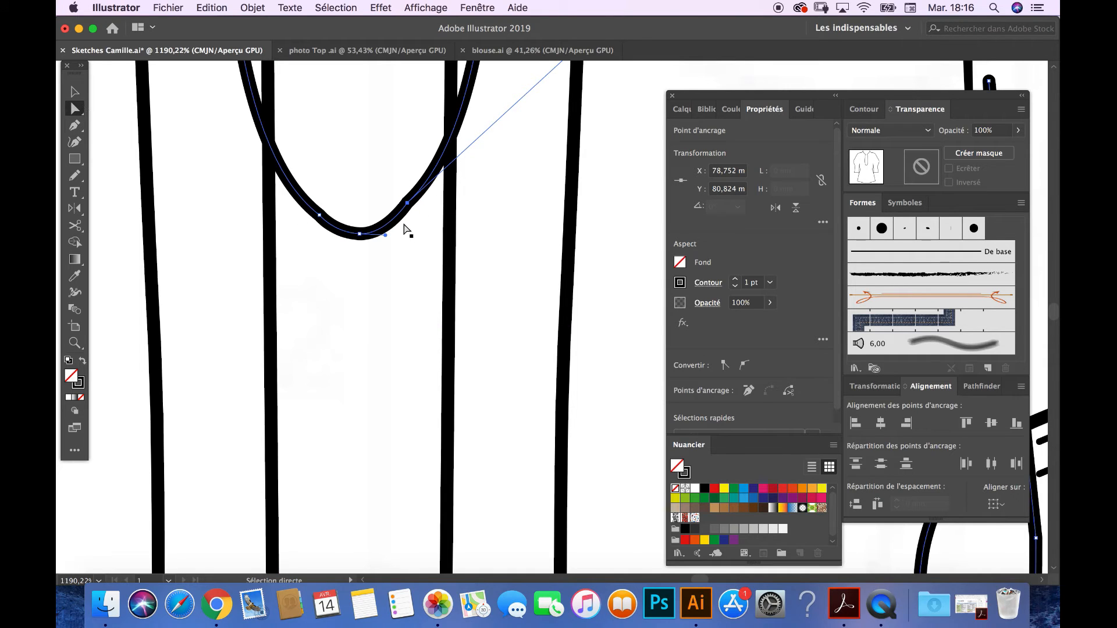
{"action": "left_click_drag", "start_coordinate": [407, 204], "coordinate": [407, 215]}
{"action": "scroll", "coordinate": [394, 286], "scroll_direction": "down", "scroll_amount": 10}
{"action": "left_click", "coordinate": [79, 91]}
{"action": "left_click", "coordinate": [275, 187]}
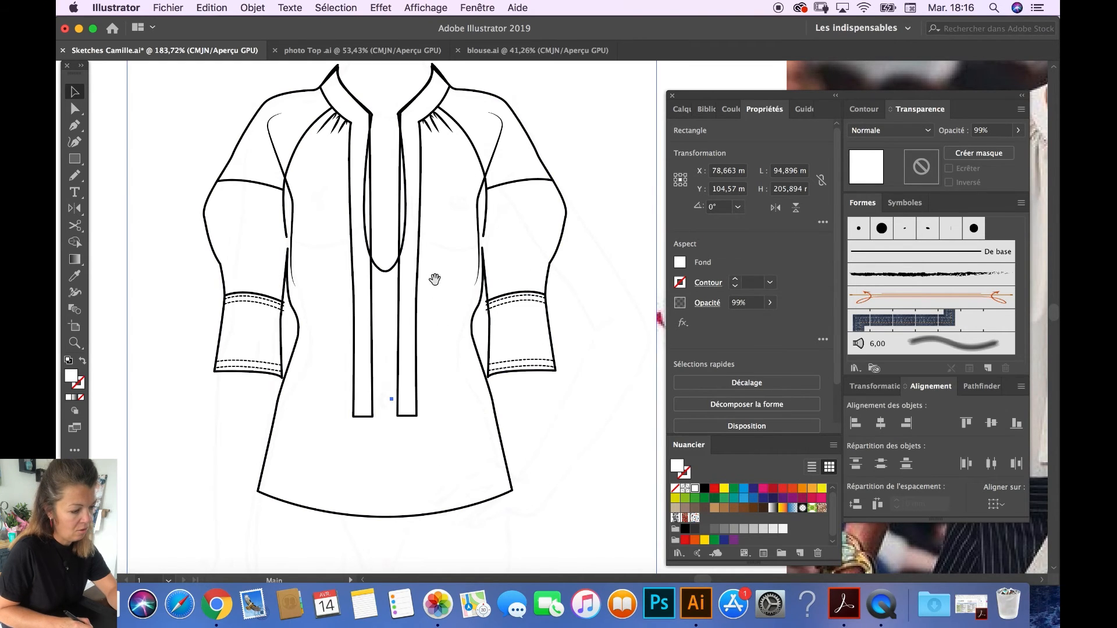
Move the reference photo sideways off the artboard to free space beside the blouse sketch.
{"action": "scroll", "coordinate": [420, 351], "scroll_direction": "up", "scroll_amount": 3}
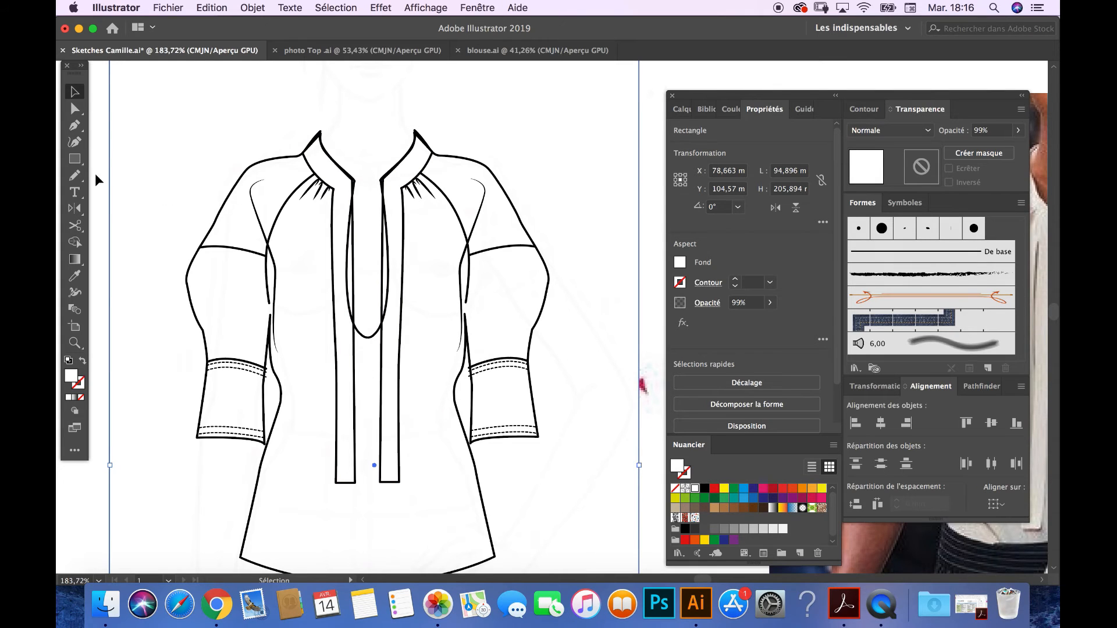
{"action": "left_click", "coordinate": [288, 168]}
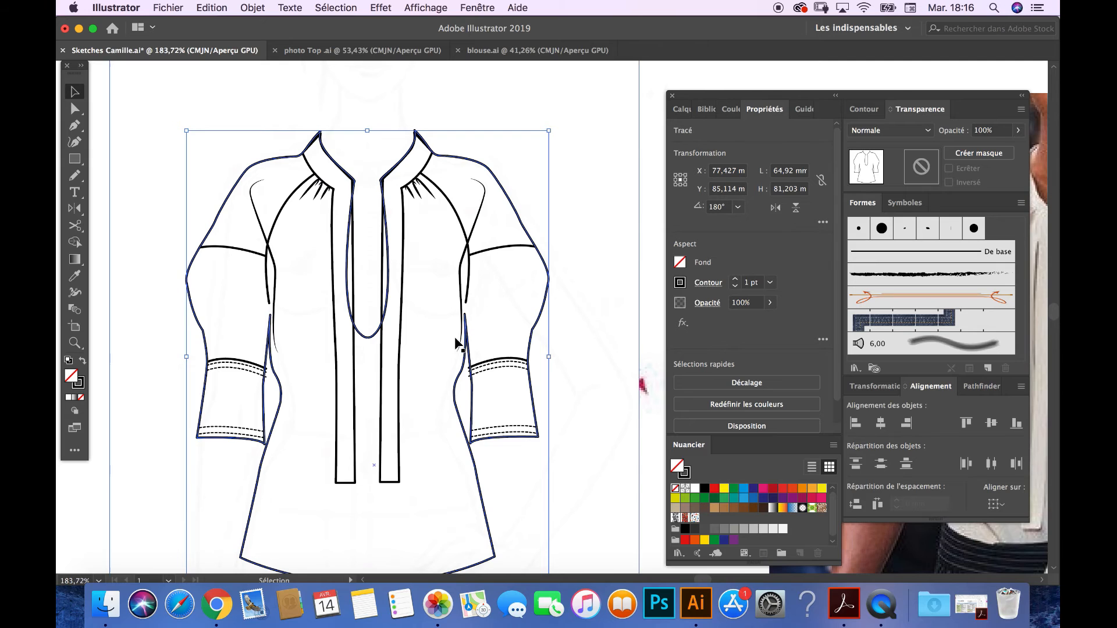
{"action": "scroll", "coordinate": [456, 344], "scroll_direction": "down", "scroll_amount": 5}
{"action": "left_click_drag", "start_coordinate": [468, 401], "coordinate": [477, 575]}
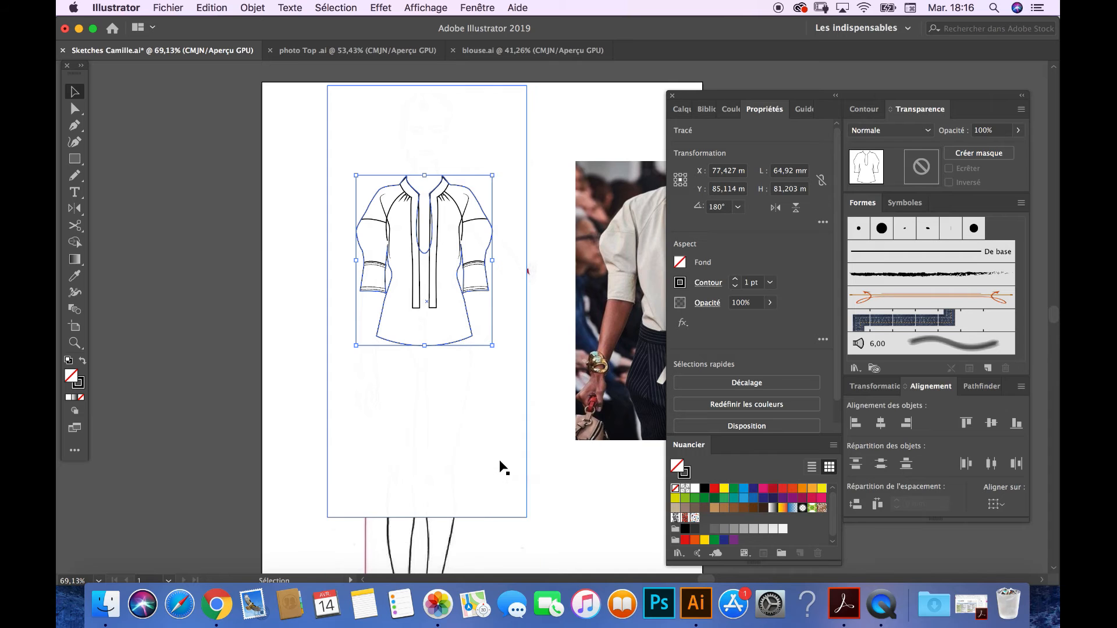
{"action": "scroll", "coordinate": [531, 407], "scroll_direction": "right", "scroll_amount": 5}
{"action": "left_click", "coordinate": [468, 330]}
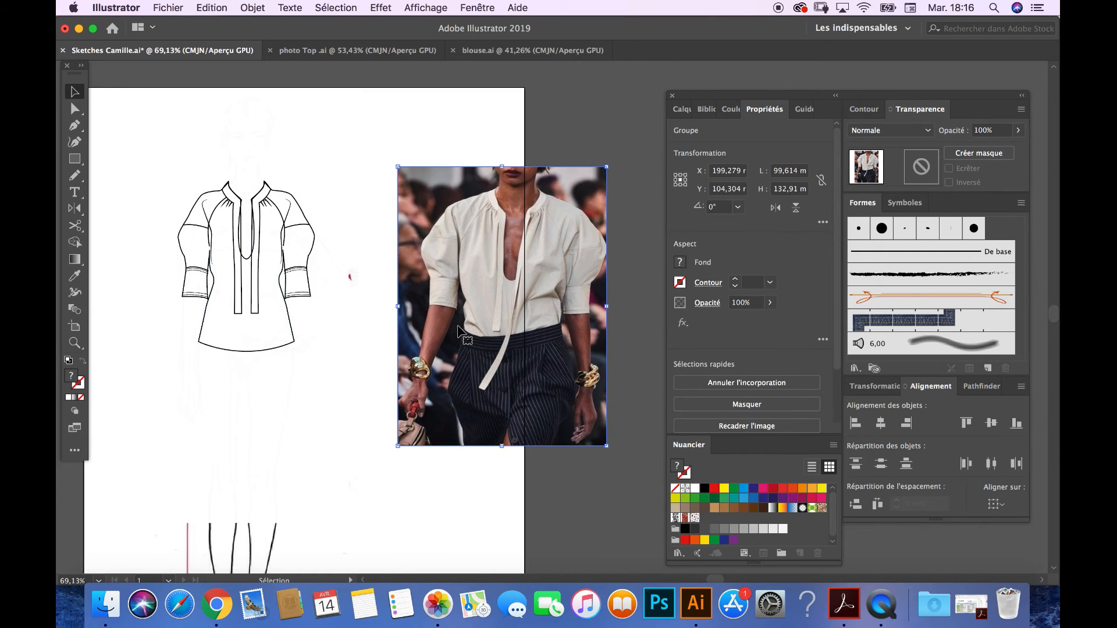
{"action": "left_click_drag", "start_coordinate": [449, 330], "coordinate": [576, 327]}
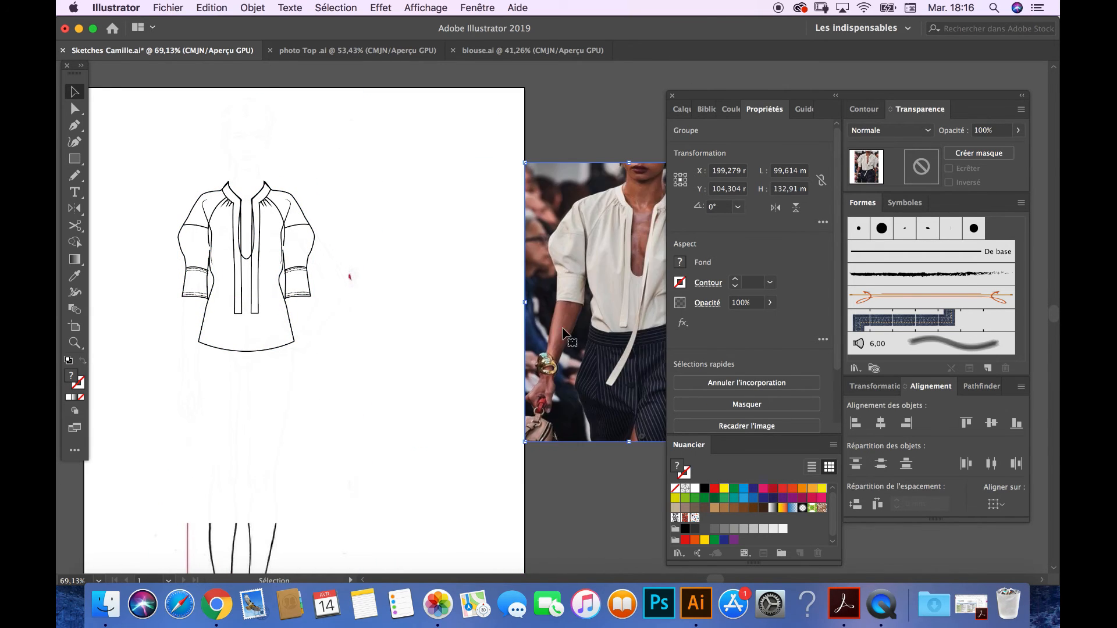
Place a copy of the blouse's outer outline beside the front sketch at about X 154.236 mm, Y 82.085 mm for the back view.
{"action": "left_click", "coordinate": [288, 317]}
{"action": "left_click_drag", "start_coordinate": [289, 319], "coordinate": [453, 314]}
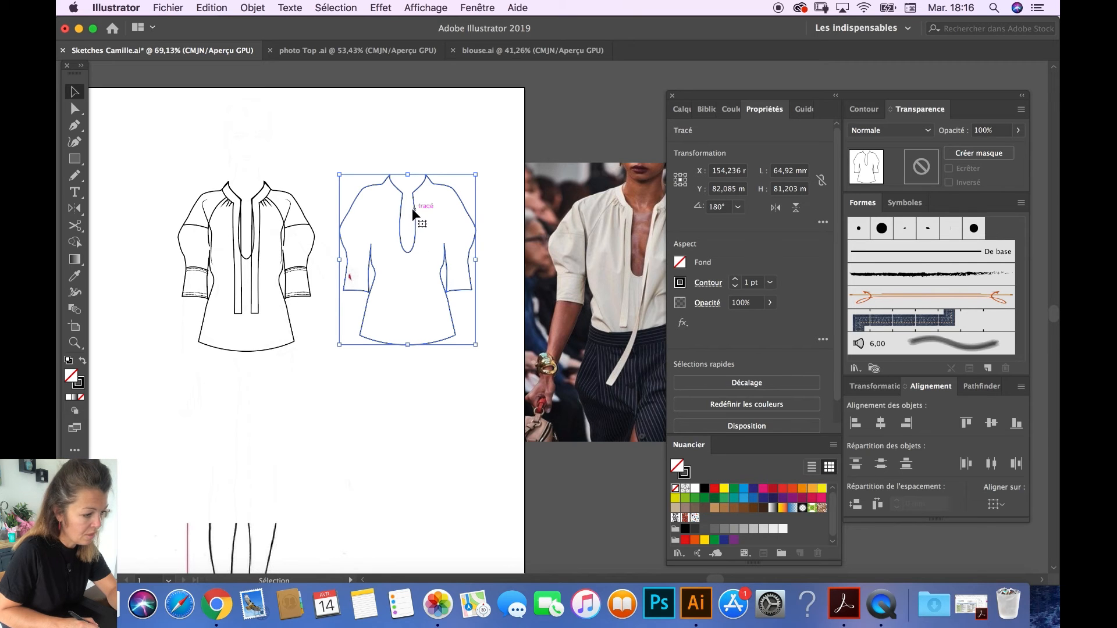
{"action": "scroll", "coordinate": [415, 215], "scroll_direction": "up", "scroll_amount": 5}
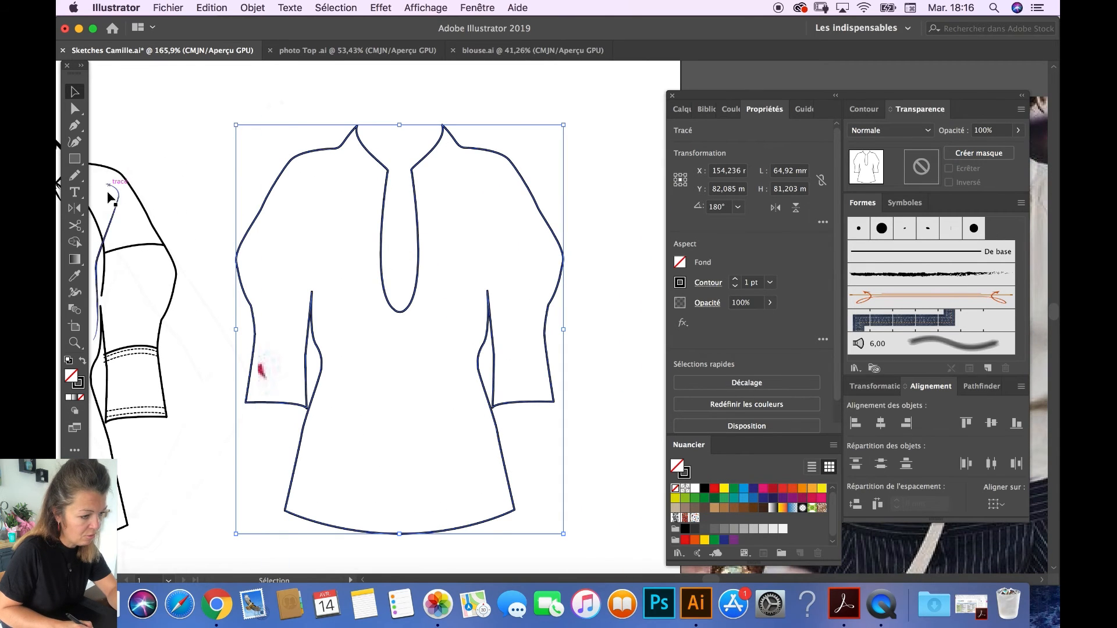
Cut the copied outline at both collar tips with the Scissors tool and delete the front neckline between them.
{"action": "left_click", "coordinate": [79, 229]}
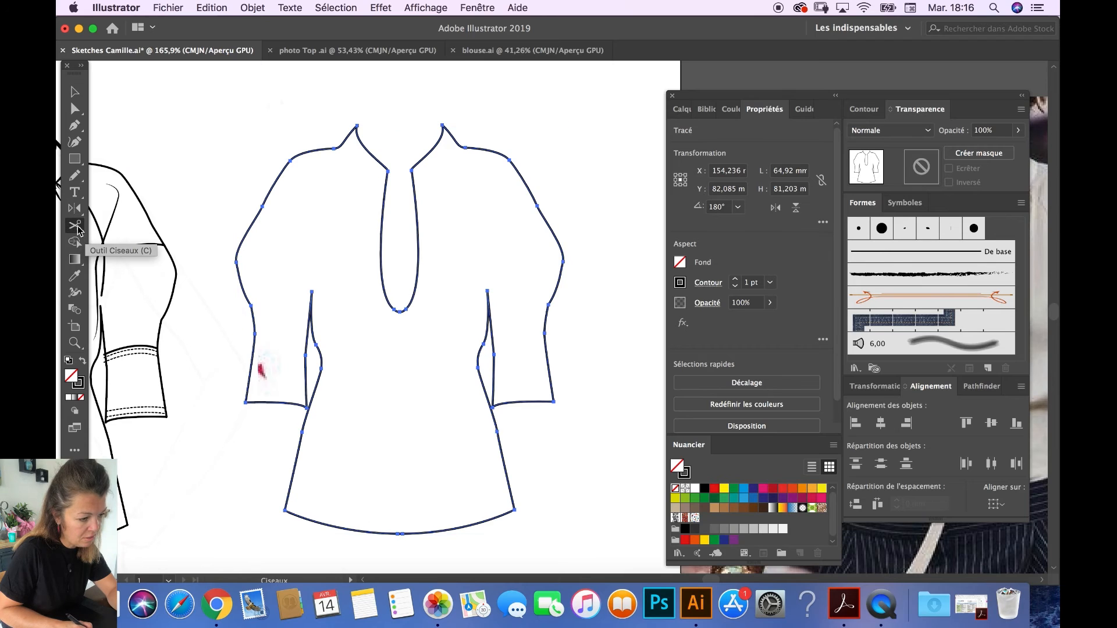
{"action": "left_click", "coordinate": [356, 126]}
{"action": "left_click", "coordinate": [442, 124]}
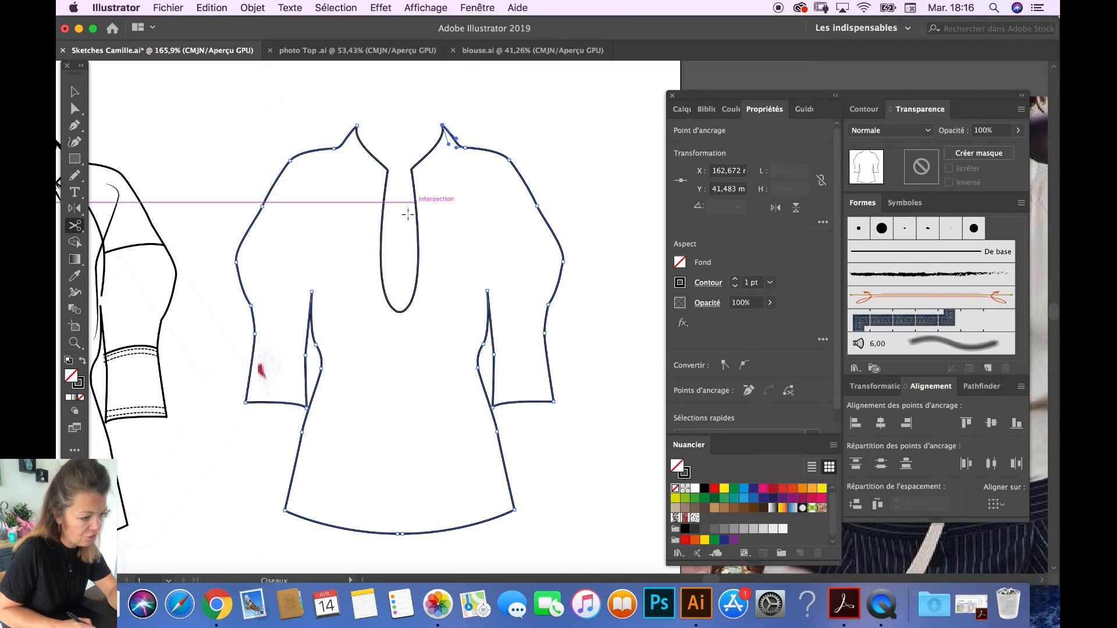
{"action": "left_click", "coordinate": [75, 108]}
{"action": "left_click", "coordinate": [385, 209]}
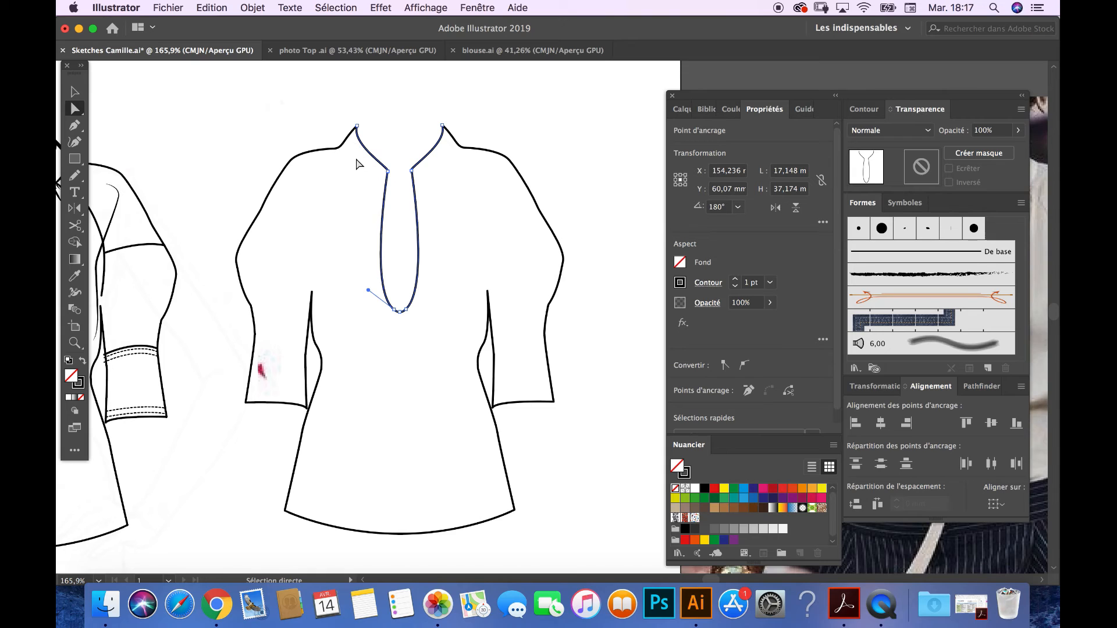
{"action": "key", "text": "Delete"}
{"action": "key", "text": "Delete"}
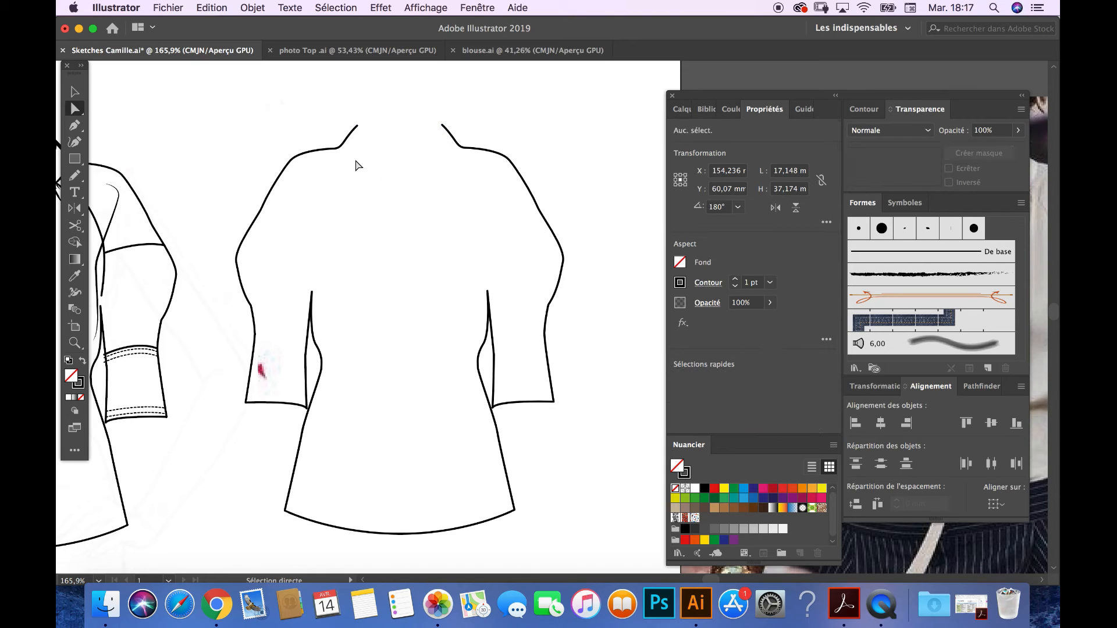
Draw a shallow curved back neckline with the Pen tool, joining the two collar tips of the copied outline.
{"action": "left_click", "coordinate": [74, 126]}
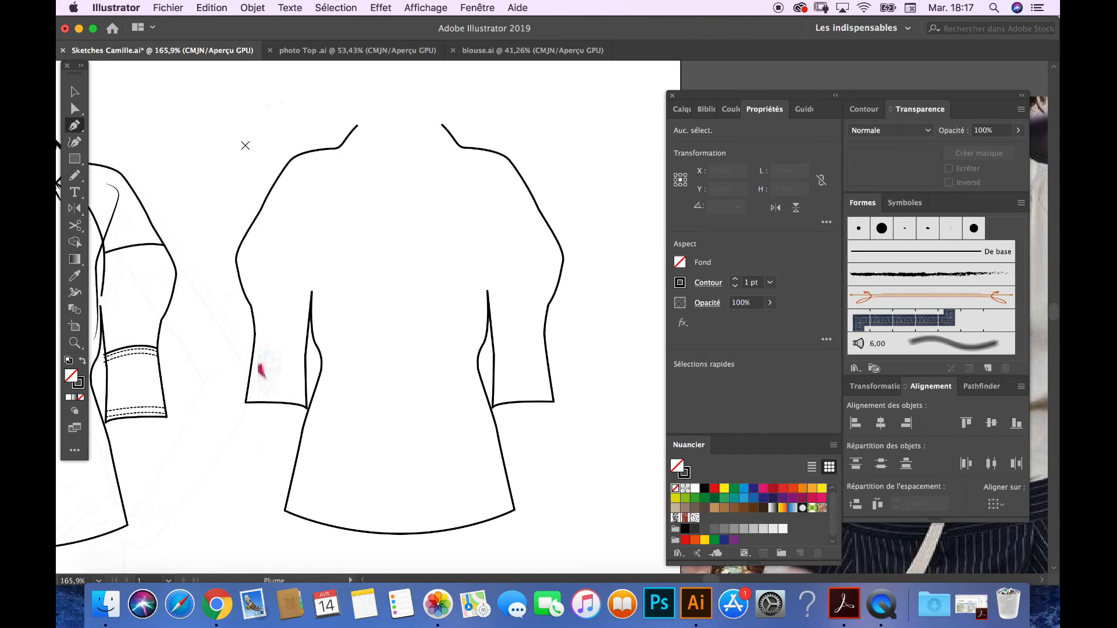
{"action": "left_click", "coordinate": [357, 125]}
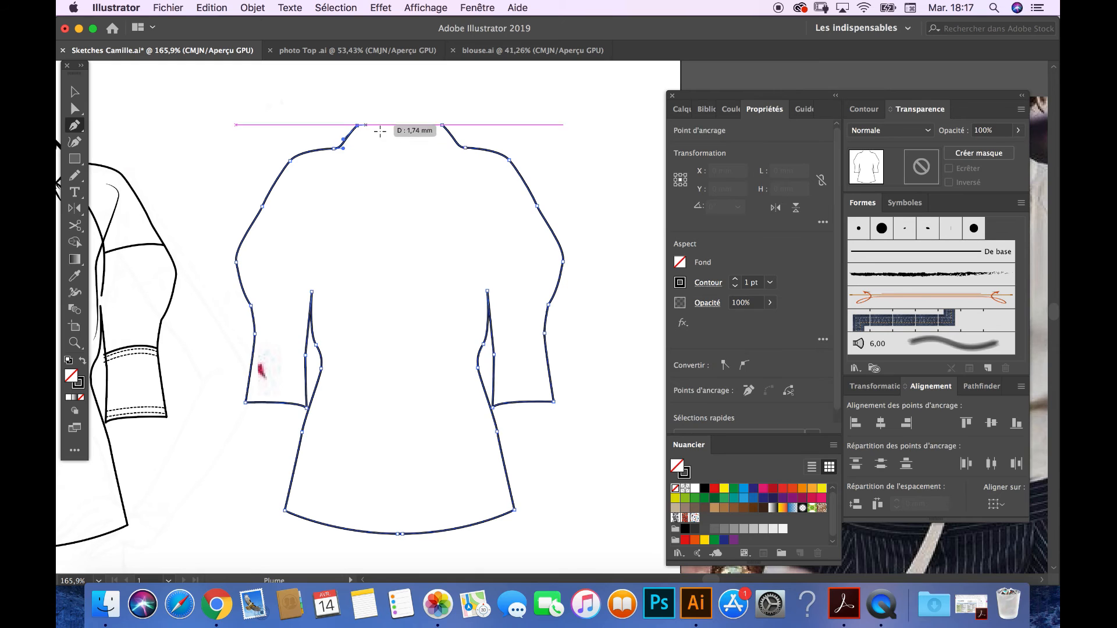
{"action": "left_click_drag", "start_coordinate": [400, 133], "coordinate": [420, 132]}
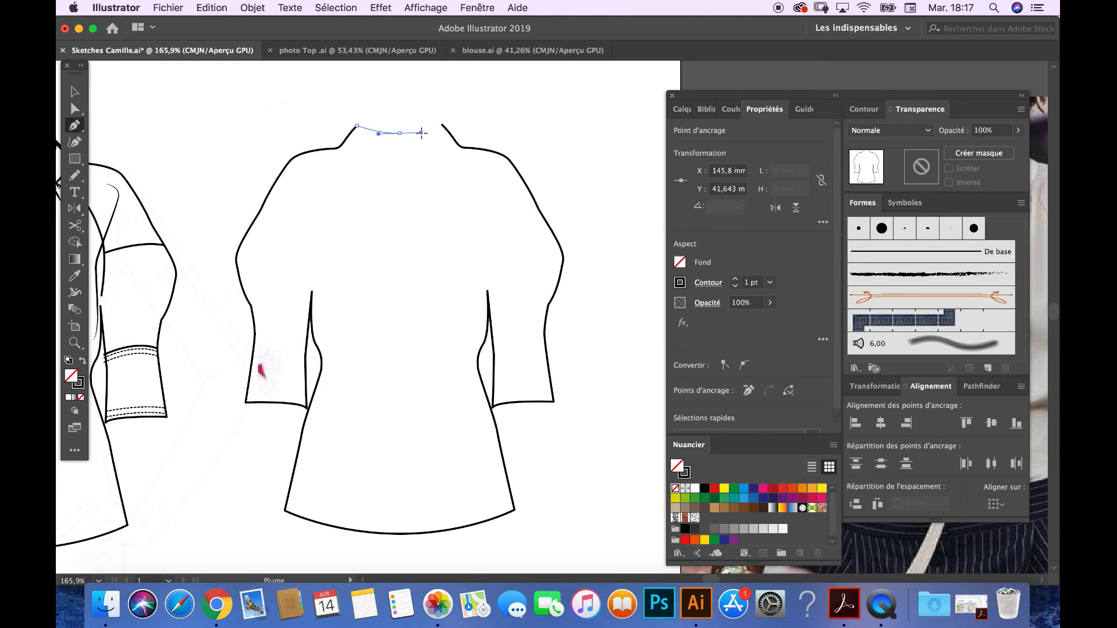
{"action": "left_click", "coordinate": [442, 126]}
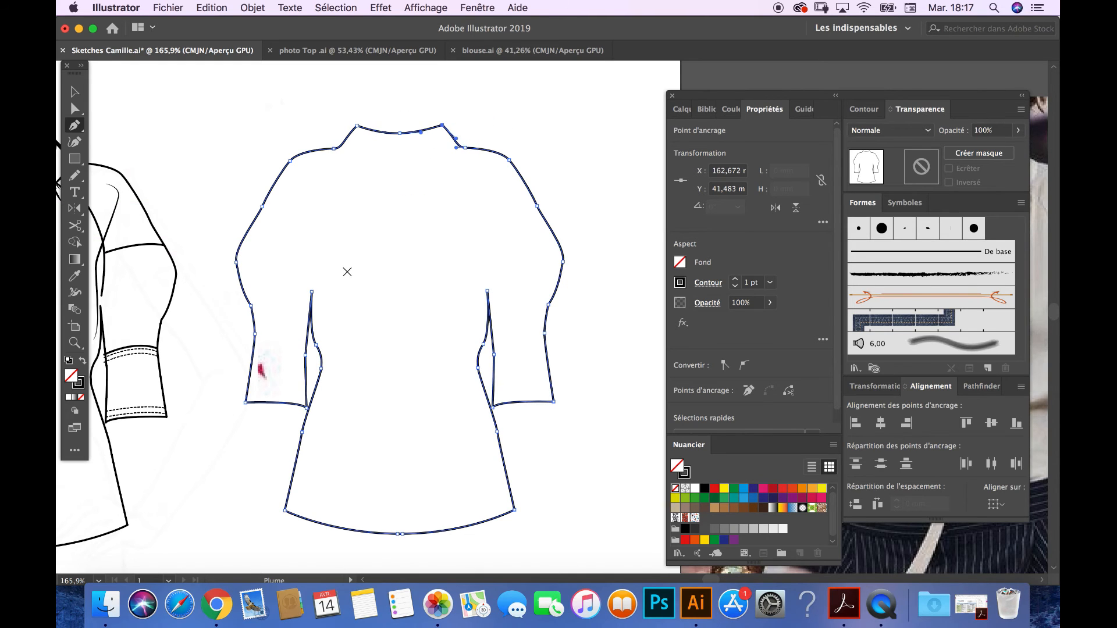
Isolate the front sketch's group and fill its body outline and both collar-placket pieces white, testing the body fill with red.
{"action": "left_click", "coordinate": [75, 91]}
{"action": "left_click_drag", "start_coordinate": [419, 259], "coordinate": [605, 272]}
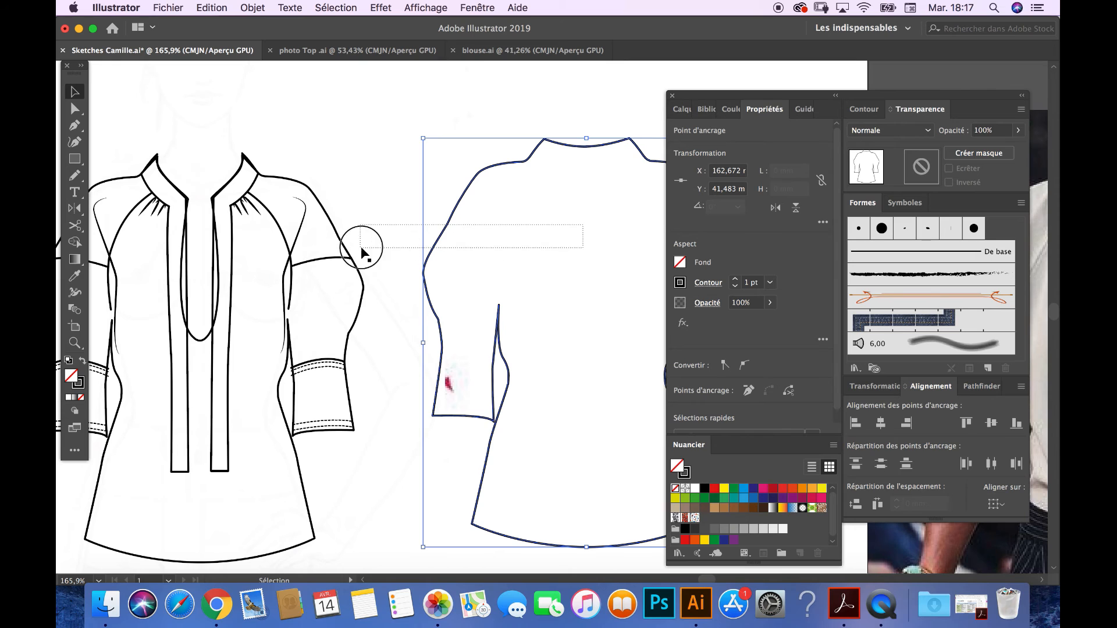
{"action": "left_click", "coordinate": [504, 242]}
{"action": "mouse_move", "coordinate": [580, 150]}
{"action": "left_mouse_down"}
{"action": "mouse_move", "coordinate": [259, 179]}
{"action": "mouse_move", "coordinate": [202, 165]}
{"action": "left_mouse_up"}
{"action": "left_click_drag", "start_coordinate": [396, 273], "coordinate": [531, 225]}
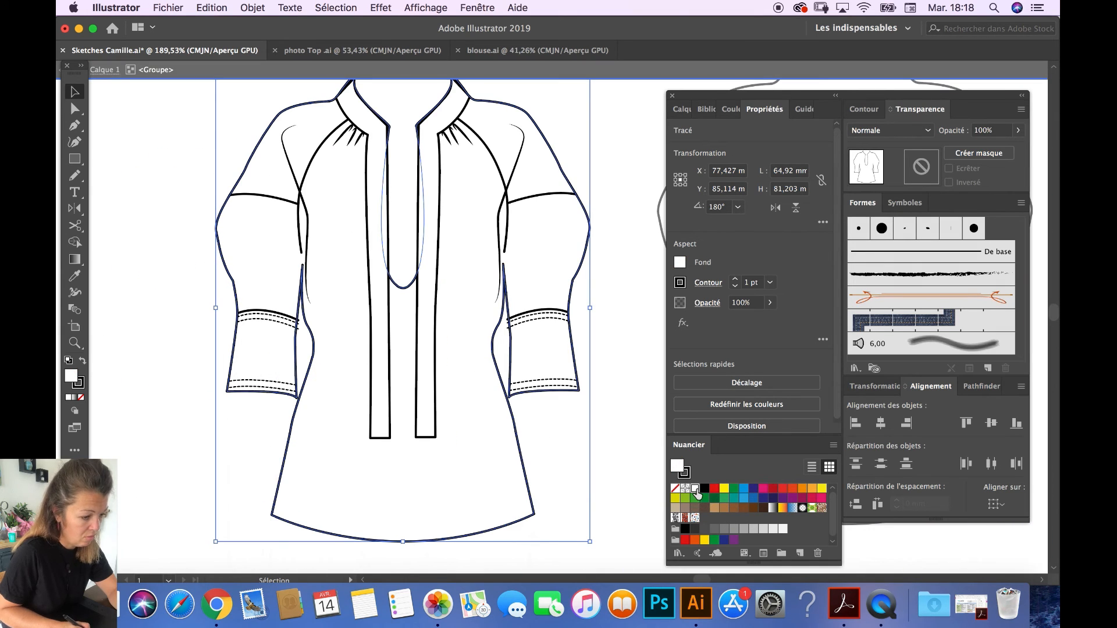
{"action": "left_click", "coordinate": [714, 488]}
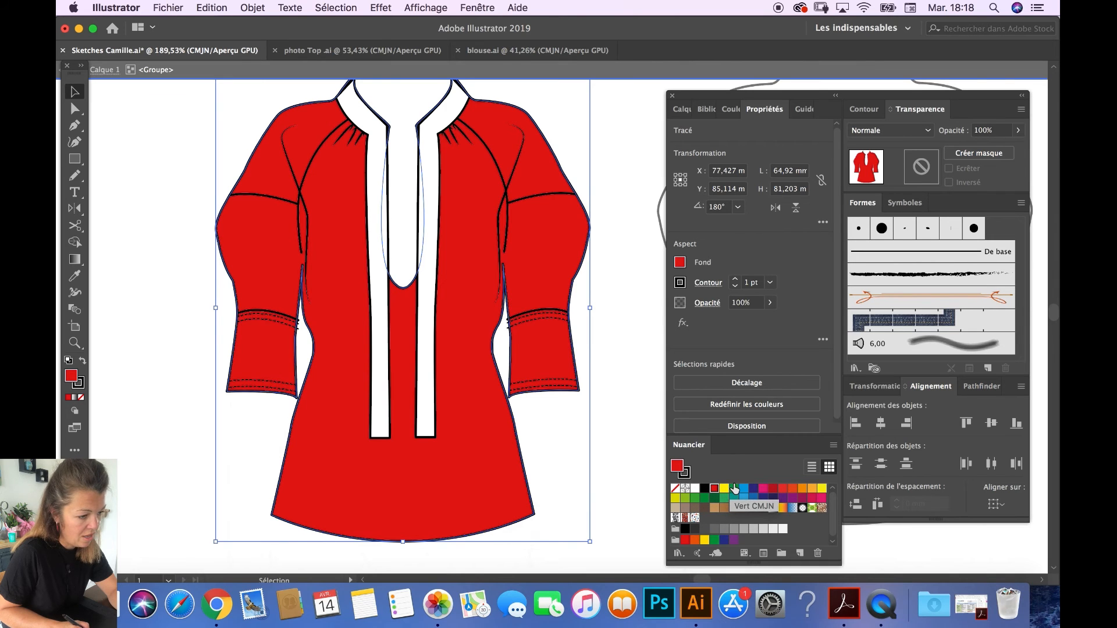
{"action": "left_click", "coordinate": [695, 488]}
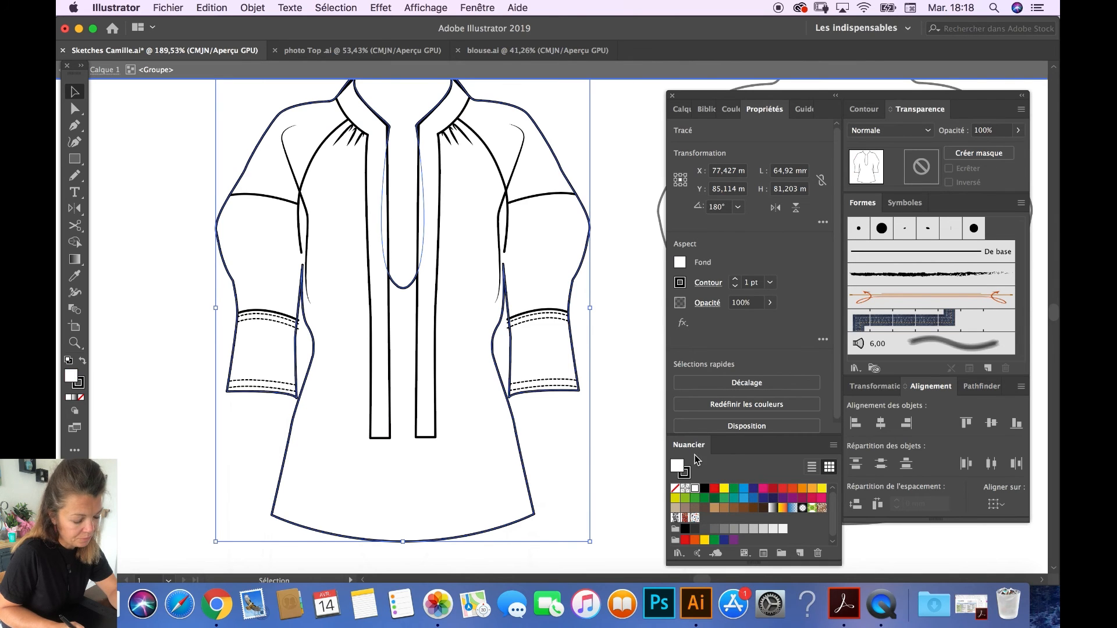
Try a red fill on both collar-placket pieces of the front sketch and return them to white.
{"action": "left_click", "coordinate": [441, 378]}
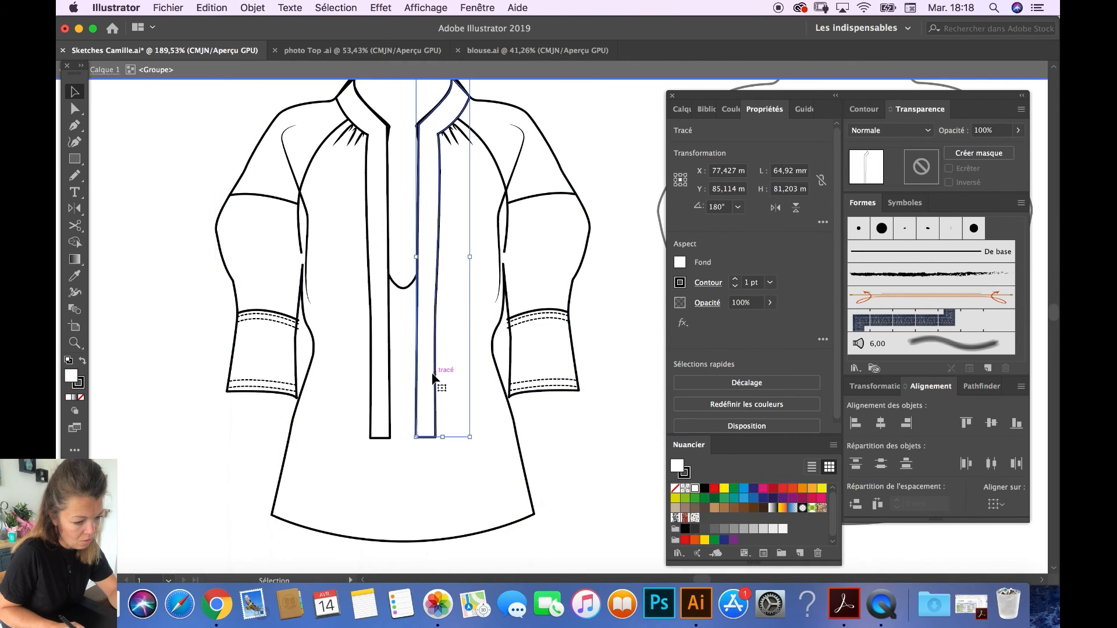
{"action": "left_click", "coordinate": [388, 391], "text": "shift"}
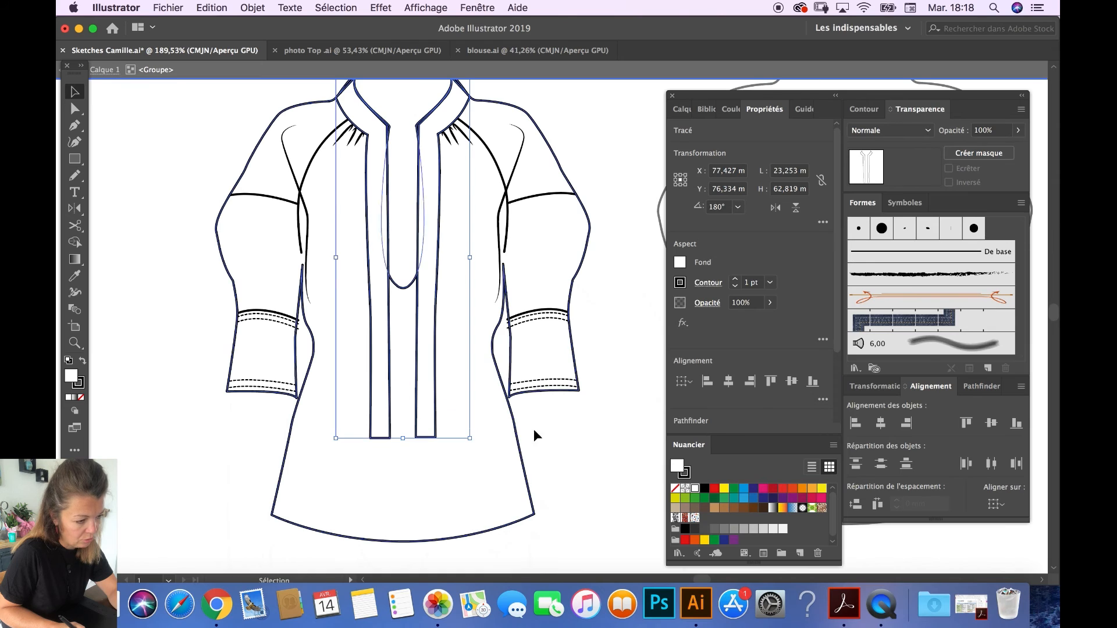
{"action": "left_click", "coordinate": [713, 490]}
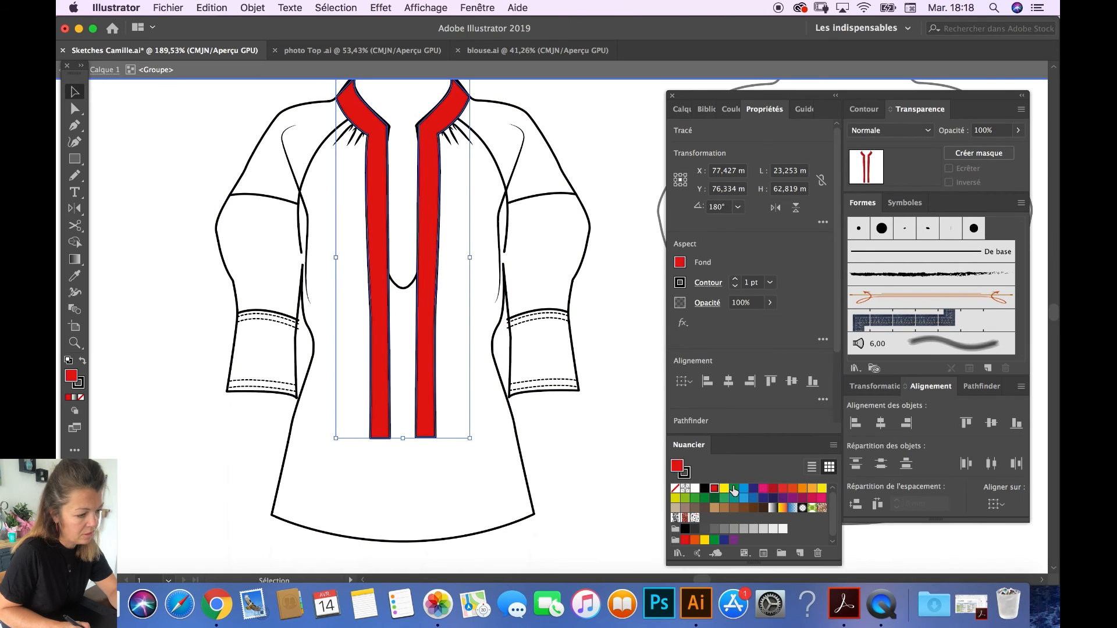
{"action": "left_click", "coordinate": [695, 488]}
{"action": "left_click", "coordinate": [605, 407]}
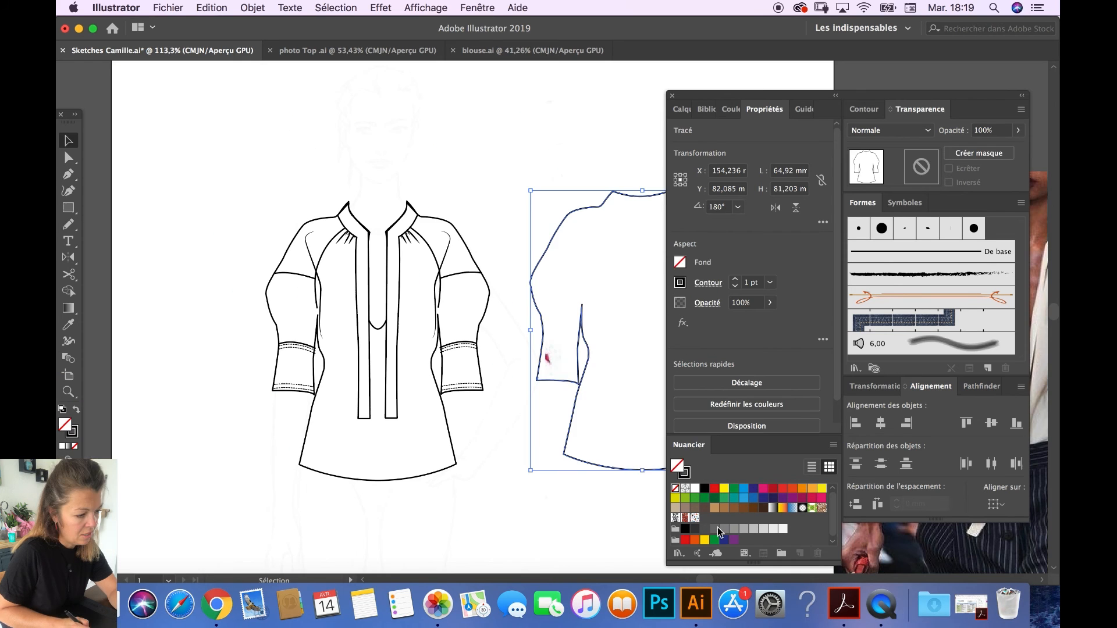
Fill the back-view outline mid grey and move it into alignment with the front sketch so it shows inside the neck opening.
{"action": "left_click", "coordinate": [724, 529]}
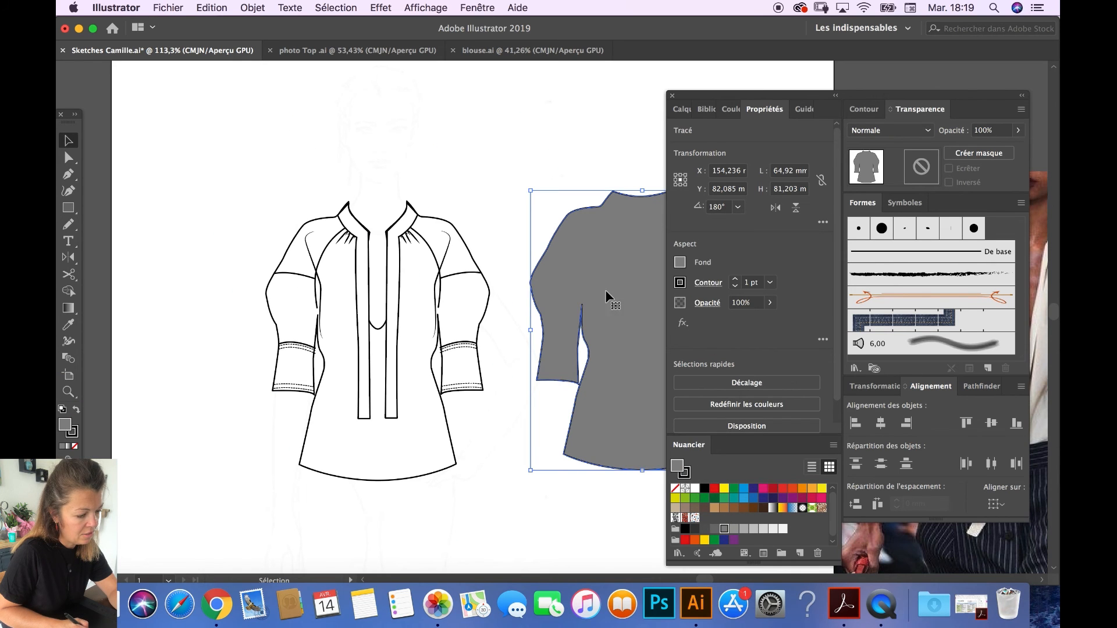
{"action": "left_click_drag", "start_coordinate": [606, 263], "coordinate": [361, 272]}
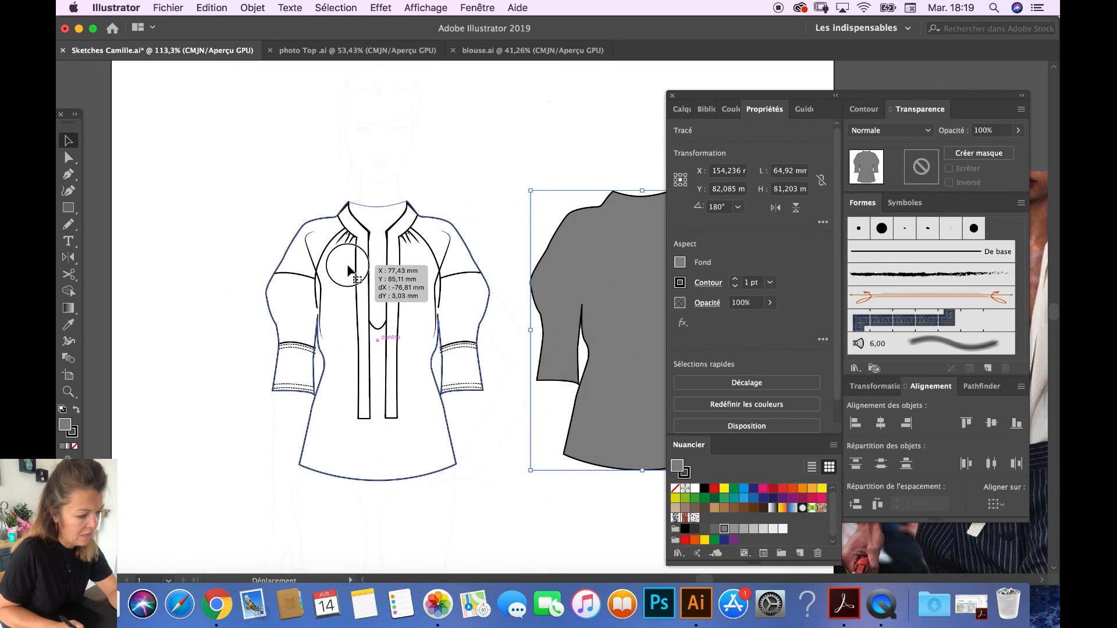
{"action": "left_click_drag", "start_coordinate": [348, 270], "coordinate": [347, 271]}
{"action": "left_click", "coordinate": [595, 384]}
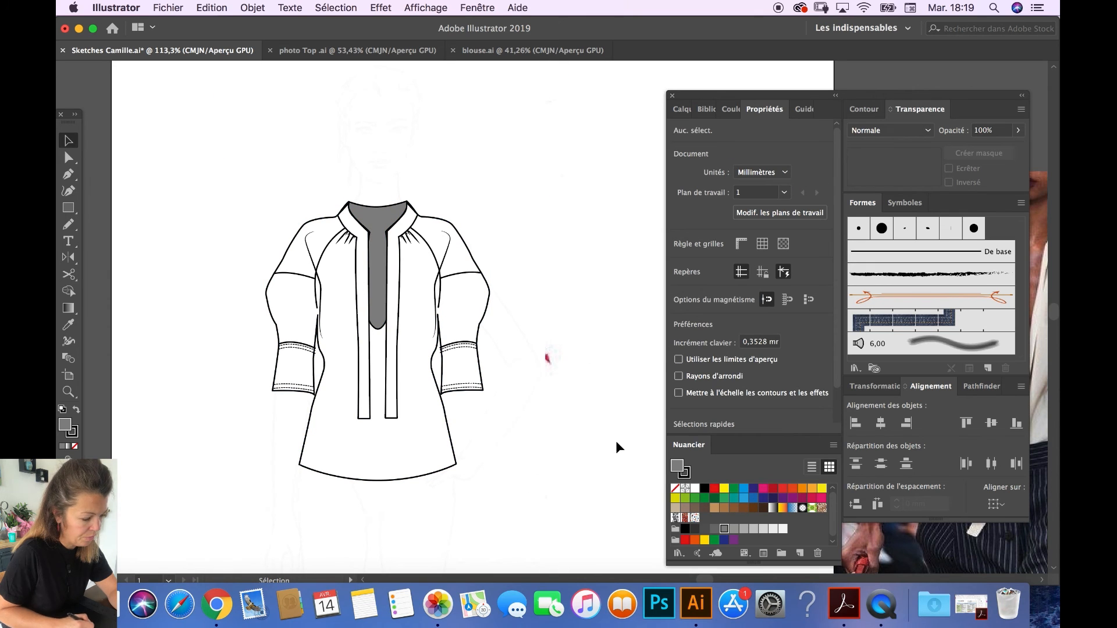
Fill the fold line at the left armhole light grey at 50% opacity.
{"action": "left_click", "coordinate": [68, 157]}
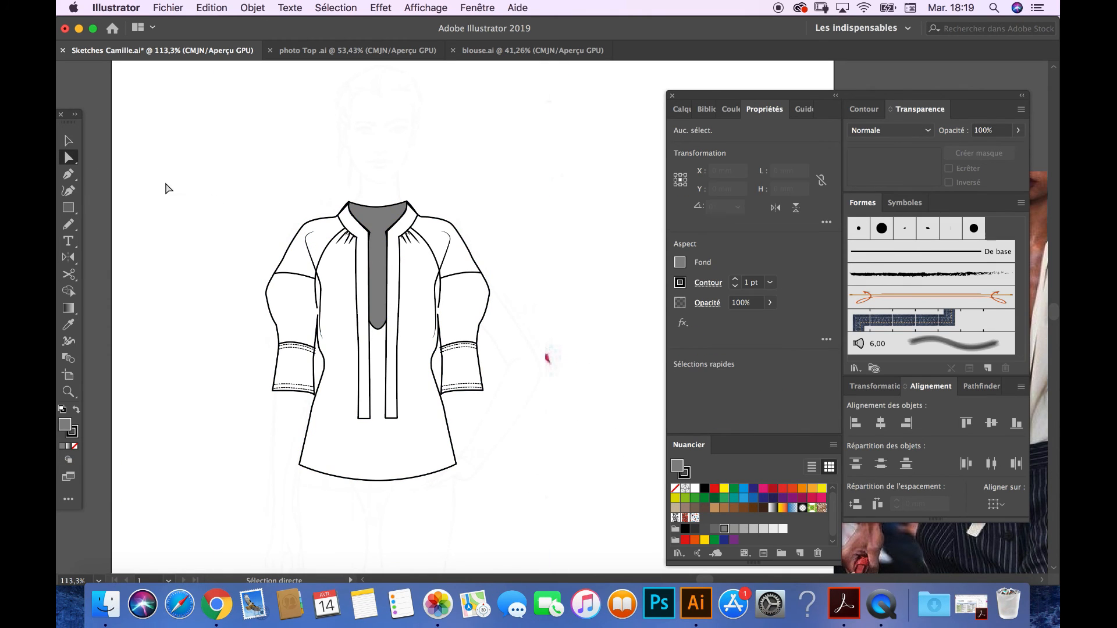
{"action": "left_click", "coordinate": [311, 254]}
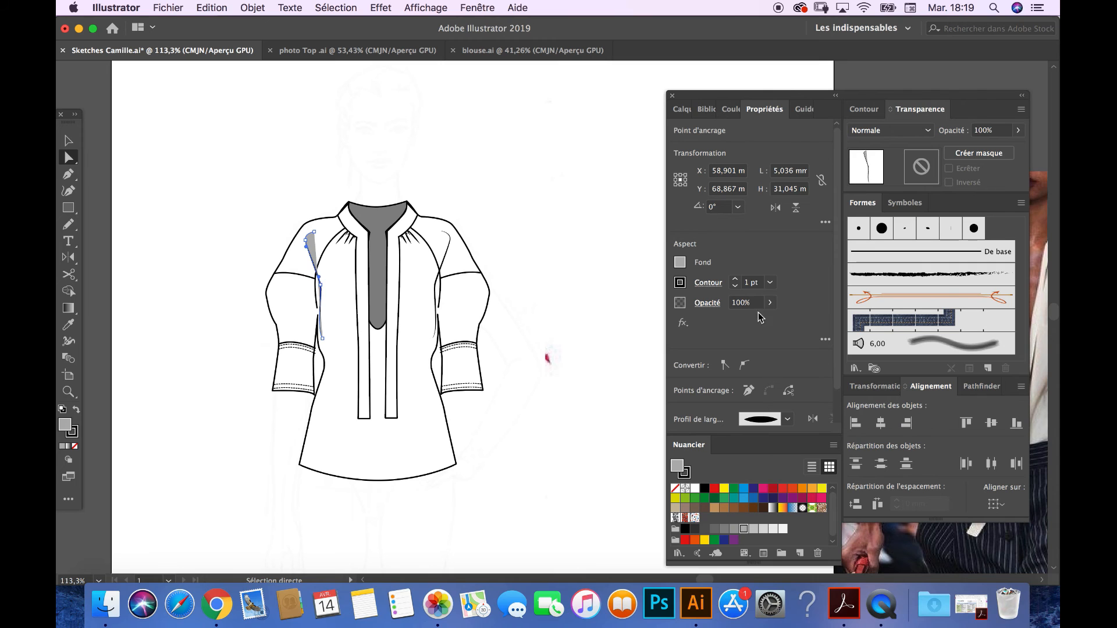
{"action": "left_click", "coordinate": [498, 356]}
Draw a long curved fold on the left front beside the placket and copy the left armhole fold's grey 50% style onto it.
{"action": "scroll", "coordinate": [343, 263], "scroll_direction": "up", "scroll_amount": 5}
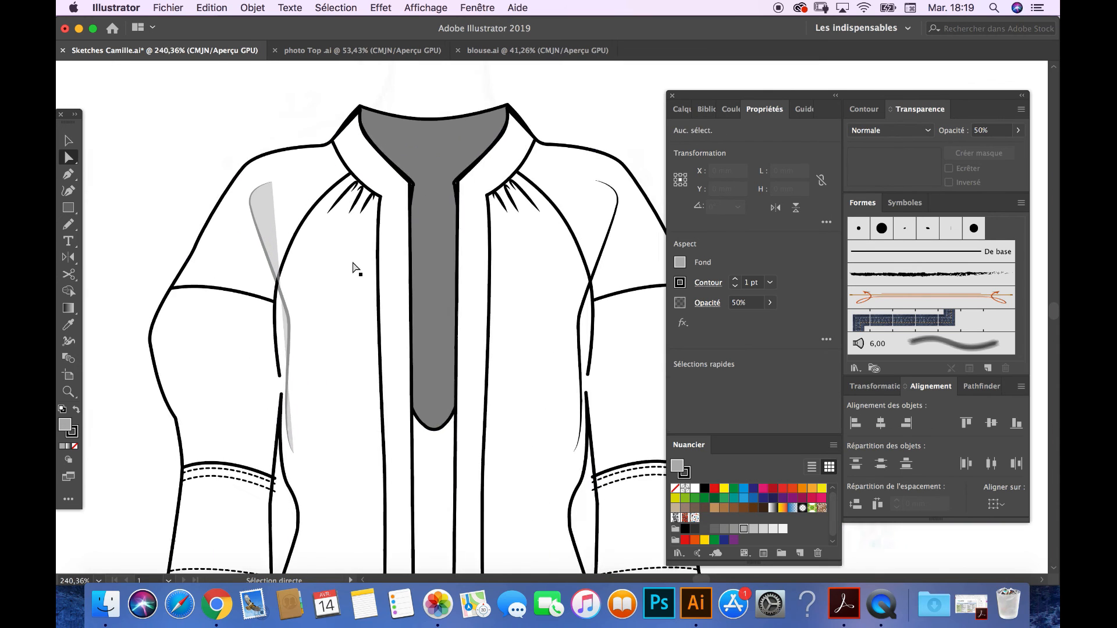
{"action": "left_click", "coordinate": [348, 222]}
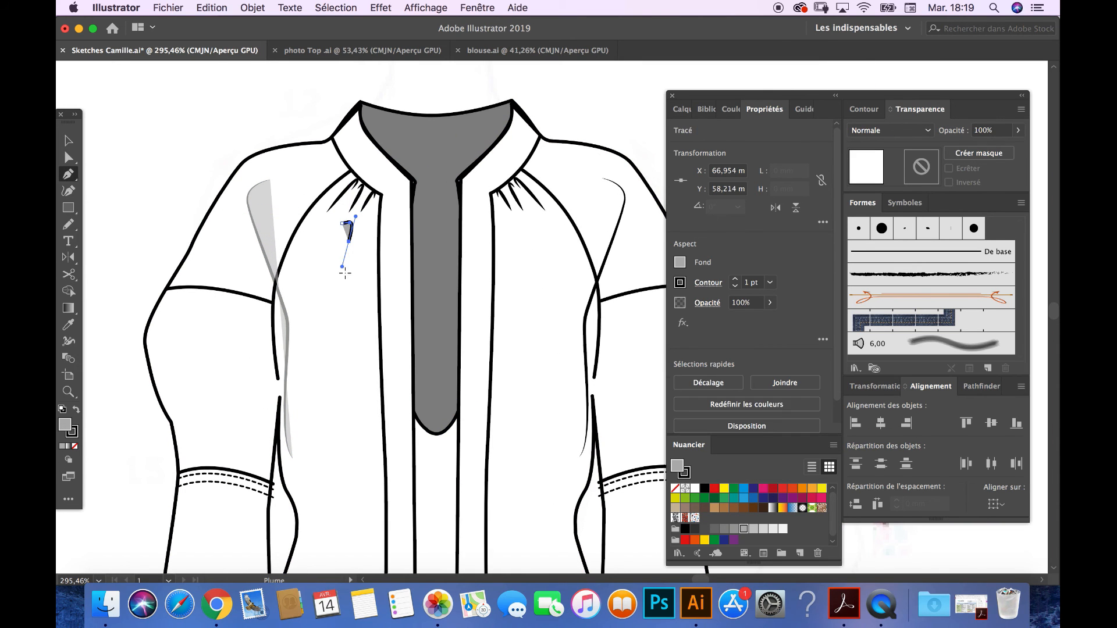
{"action": "left_click_drag", "start_coordinate": [356, 377], "coordinate": [367, 387]}
{"action": "left_click", "coordinate": [69, 325]}
{"action": "left_click", "coordinate": [291, 281]}
Apply the elliptical tapered width profile to the left front fold's 1 pt stroke.
{"action": "left_click", "coordinate": [68, 157]}
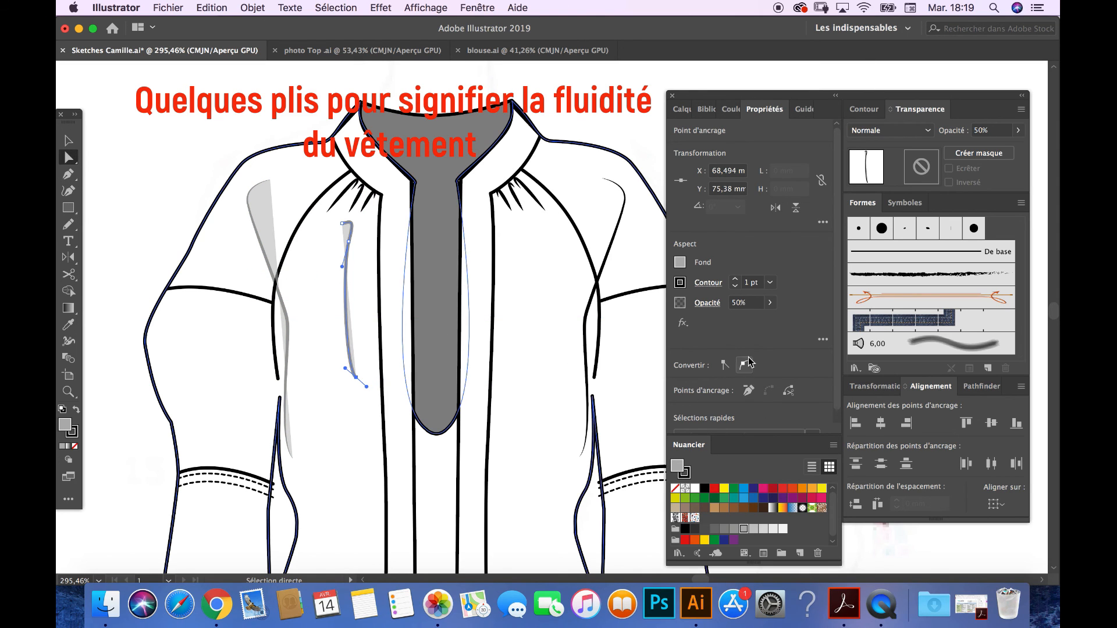
{"action": "left_click", "coordinate": [708, 283]}
{"action": "left_click", "coordinate": [674, 499]}
{"action": "left_click", "coordinate": [654, 363]}
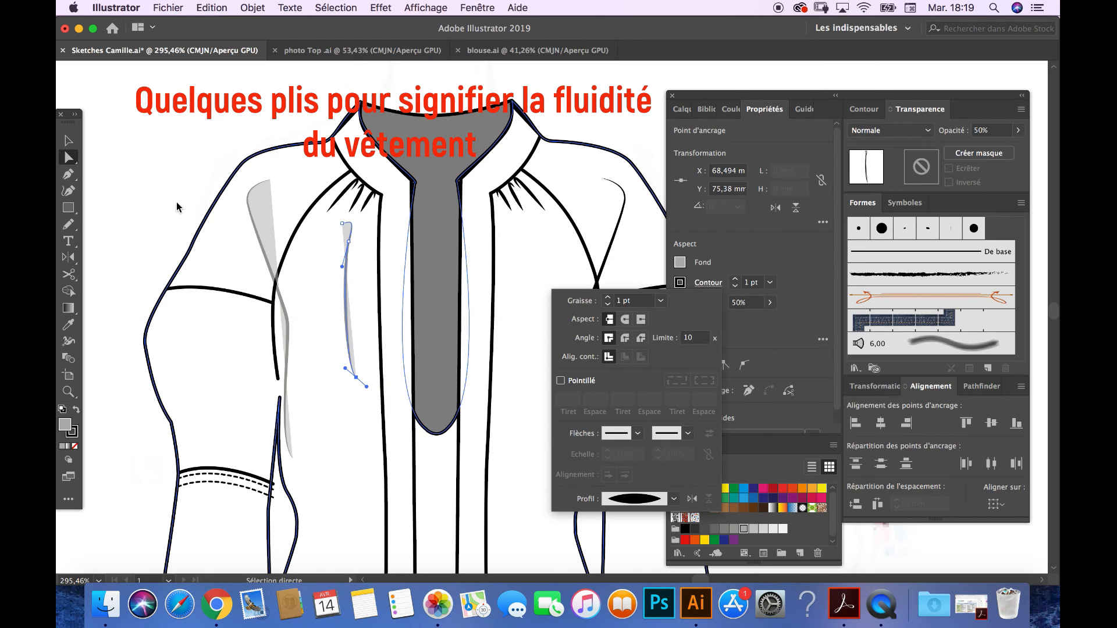
{"action": "left_click", "coordinate": [68, 141]}
{"action": "left_click_drag", "start_coordinate": [519, 218], "coordinate": [518, 218]}
{"action": "left_click", "coordinate": [523, 211]}
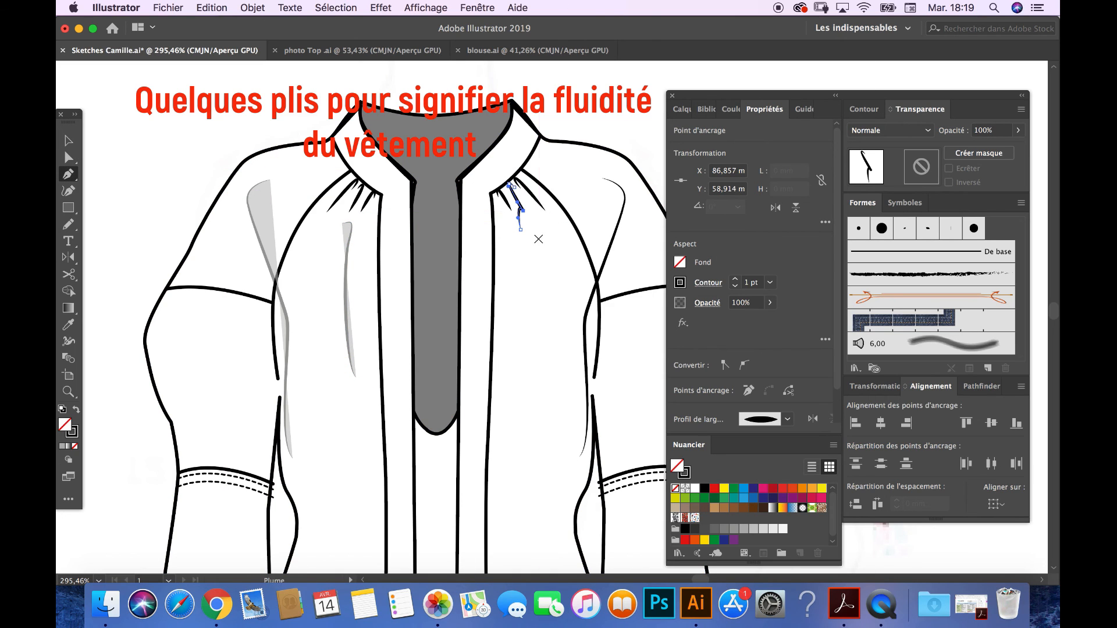
{"action": "key", "text": "super+z"}
Draw a long S-shaped fold with the Pen tool on the right front, from below the collar gathers towards the side seam.
{"action": "left_click", "coordinate": [529, 222]}
{"action": "left_click_drag", "start_coordinate": [555, 348], "coordinate": [578, 379]}
{"action": "left_click", "coordinate": [575, 426]}
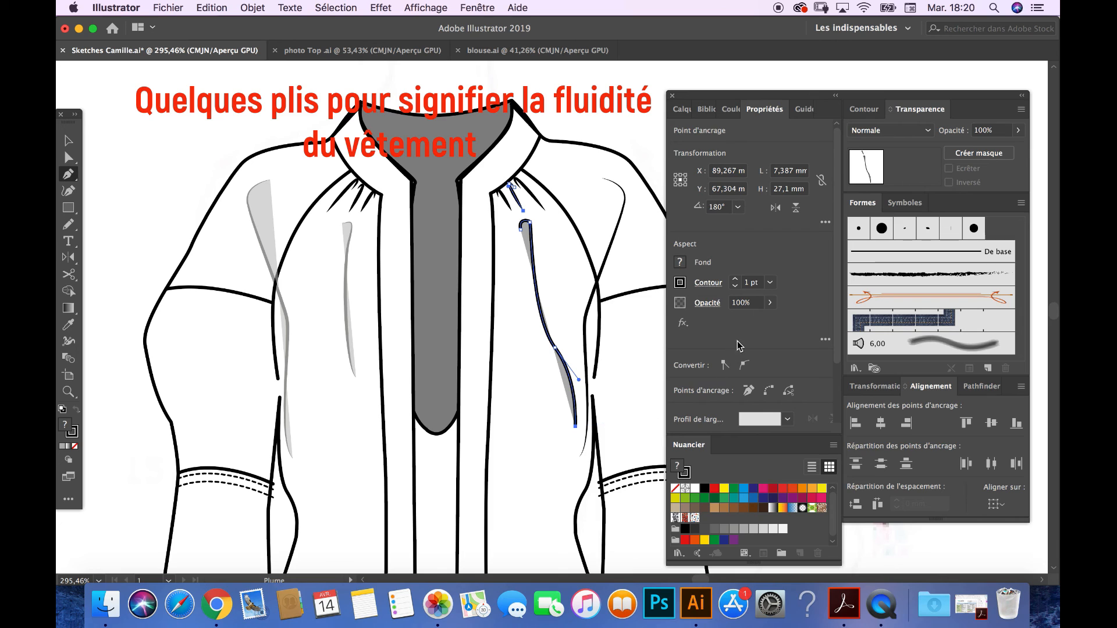
Give the right front fold the elliptical tapered stroke profile and copy the left front fold's grey 50% style onto it.
{"action": "left_click", "coordinate": [708, 283]}
{"action": "left_click", "coordinate": [674, 498]}
{"action": "left_click", "coordinate": [665, 363]}
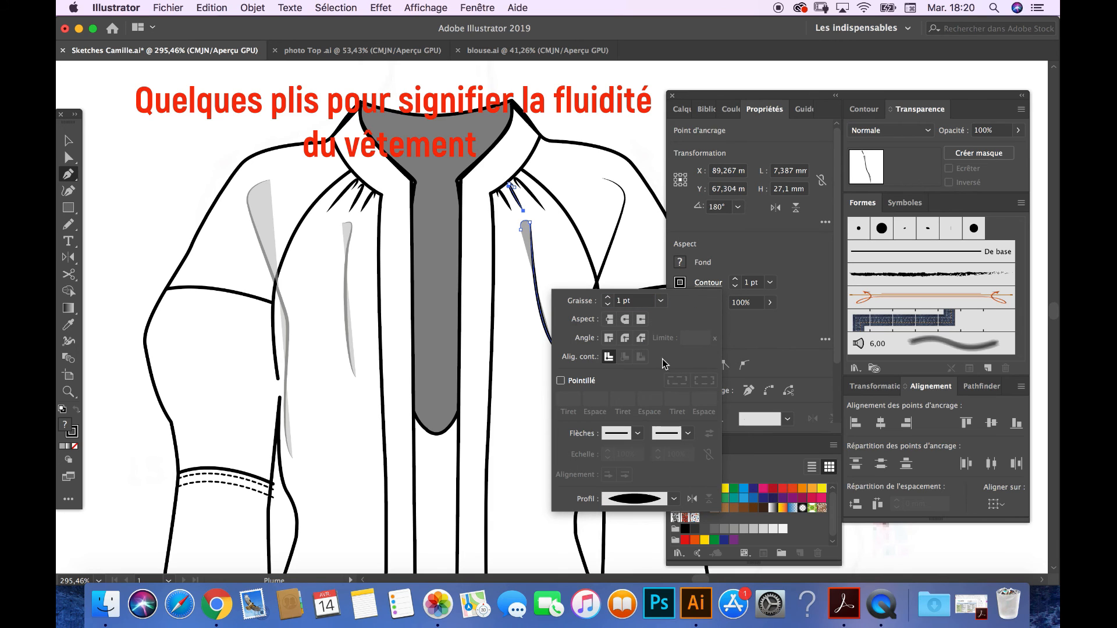
{"action": "left_click", "coordinate": [68, 325]}
{"action": "left_click", "coordinate": [352, 239]}
Draw a slanted curved fold at the lower right of the body towards the hem and copy an existing fold's grey 50% style onto it.
{"action": "scroll", "coordinate": [511, 364], "scroll_direction": "down", "scroll_amount": 5}
{"action": "scroll", "coordinate": [508, 358], "scroll_direction": "down", "scroll_amount": 5}
{"action": "left_click_drag", "start_coordinate": [546, 326], "coordinate": [431, 305]}
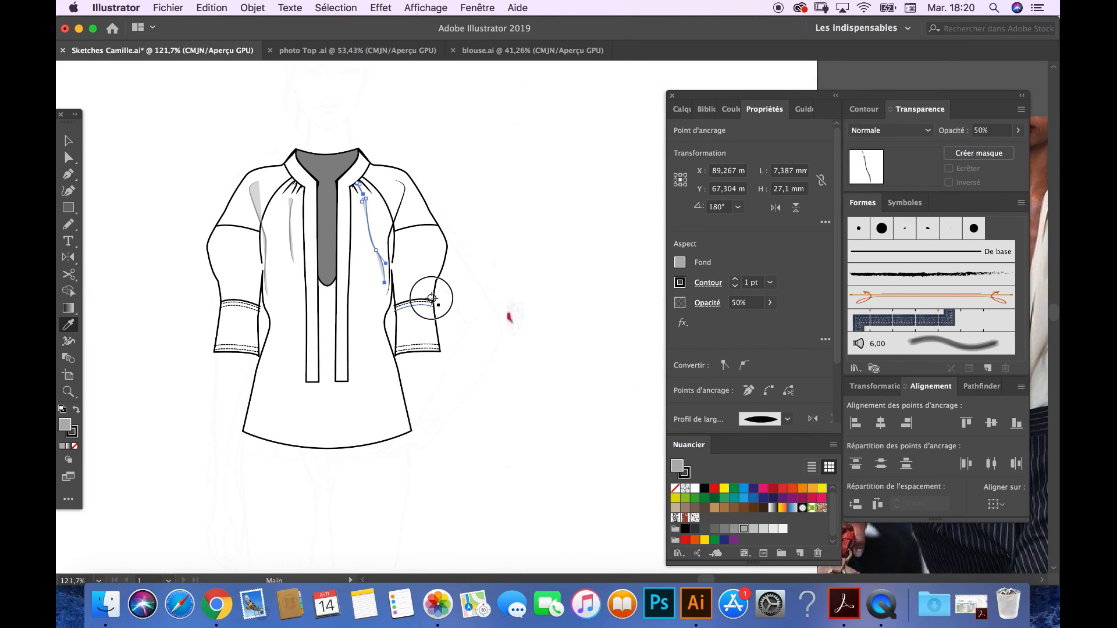
{"action": "key", "text": "p"}
{"action": "left_click", "coordinate": [379, 311]}
{"action": "left_click_drag", "start_coordinate": [350, 401], "coordinate": [356, 416]}
{"action": "left_click", "coordinate": [68, 324]}
{"action": "left_click", "coordinate": [371, 233]}
{"action": "key", "text": "v"}
{"action": "left_click", "coordinate": [146, 162]}
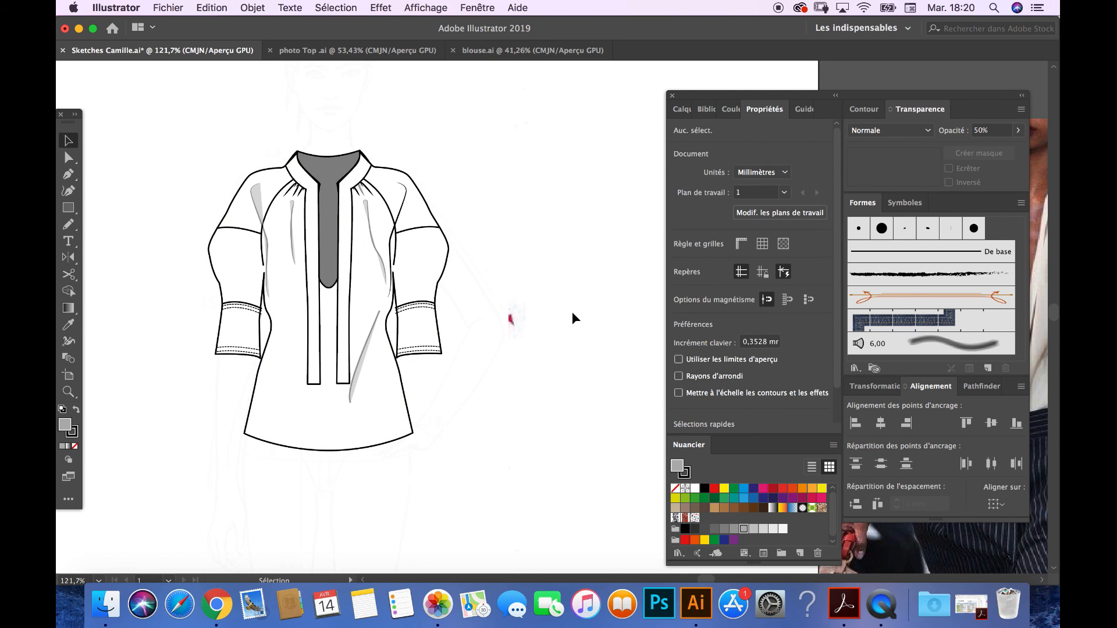
Delete the white 99% opacity rectangle covering the fashion figure behind the blouse sketch.
{"action": "scroll", "coordinate": [558, 309], "scroll_direction": "down", "scroll_amount": 3}
{"action": "left_click_drag", "start_coordinate": [567, 299], "coordinate": [424, 262]}
{"action": "left_click", "coordinate": [368, 190]}
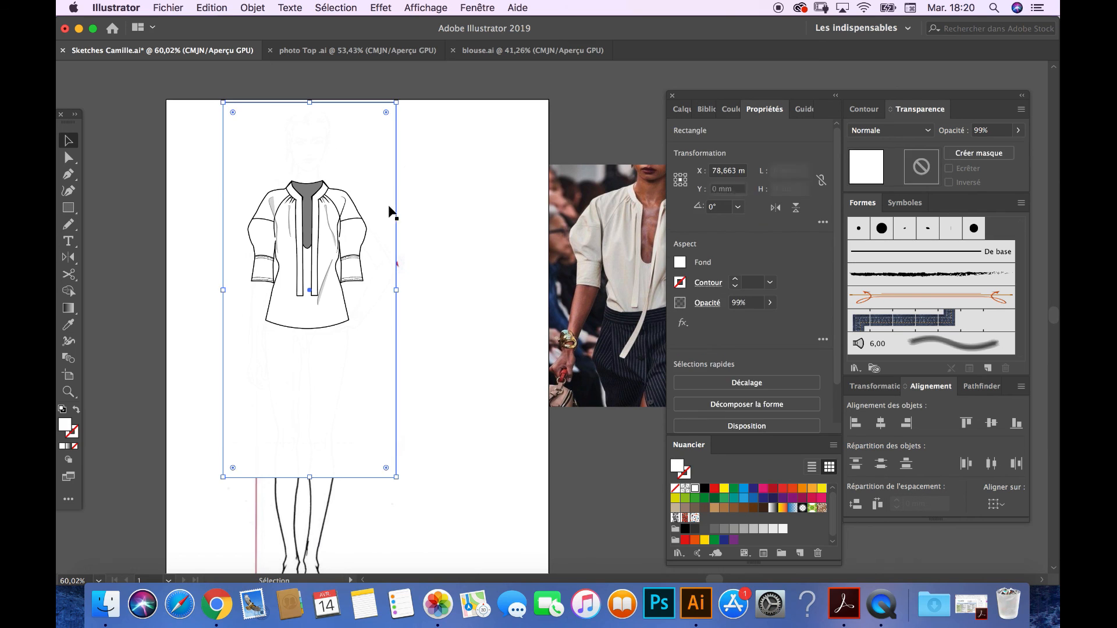
{"action": "key", "text": "Delete"}
Move the blouse reference photo closer to the fashion figure, leaving a gap beside the bent arm.
{"action": "left_click_drag", "start_coordinate": [578, 280], "coordinate": [419, 277]}
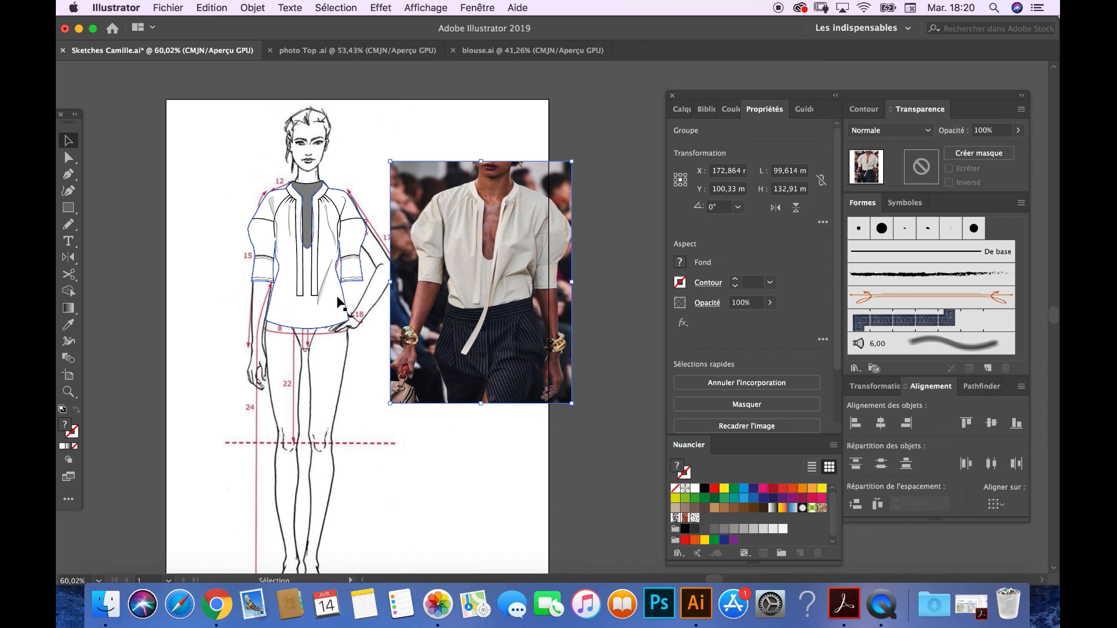
{"action": "left_click_drag", "start_coordinate": [427, 244], "coordinate": [468, 244]}
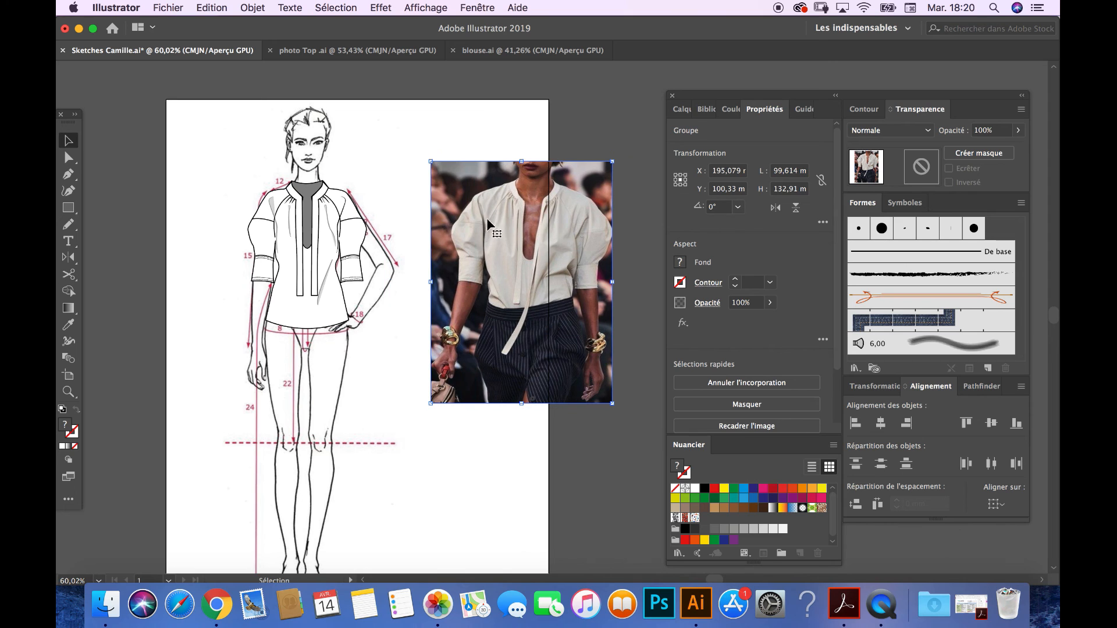
{"action": "left_click", "coordinate": [882, 603]}
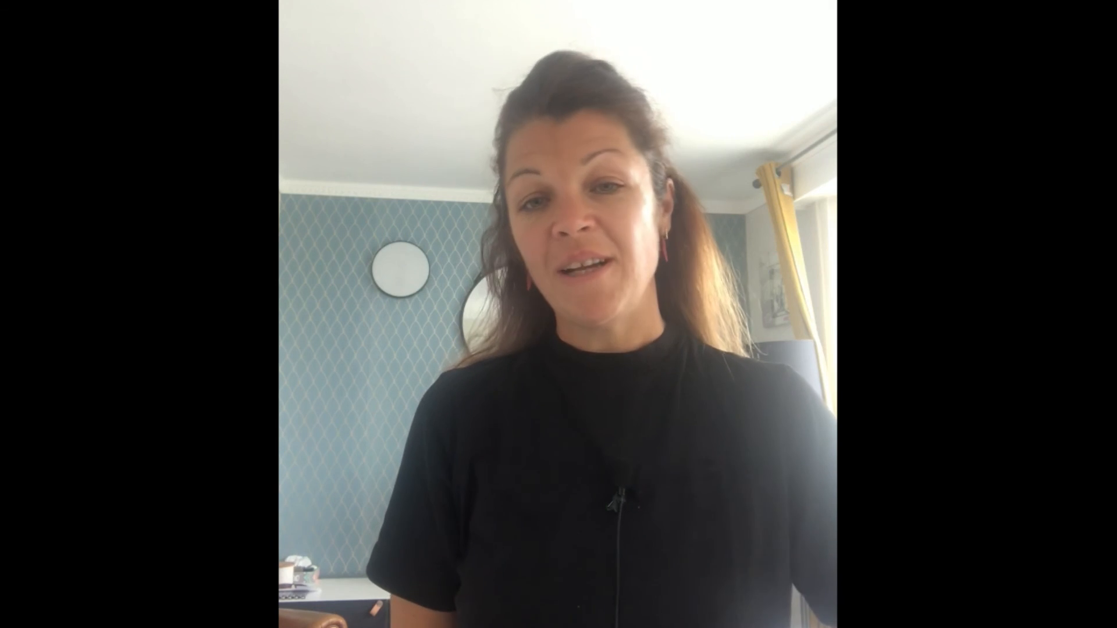